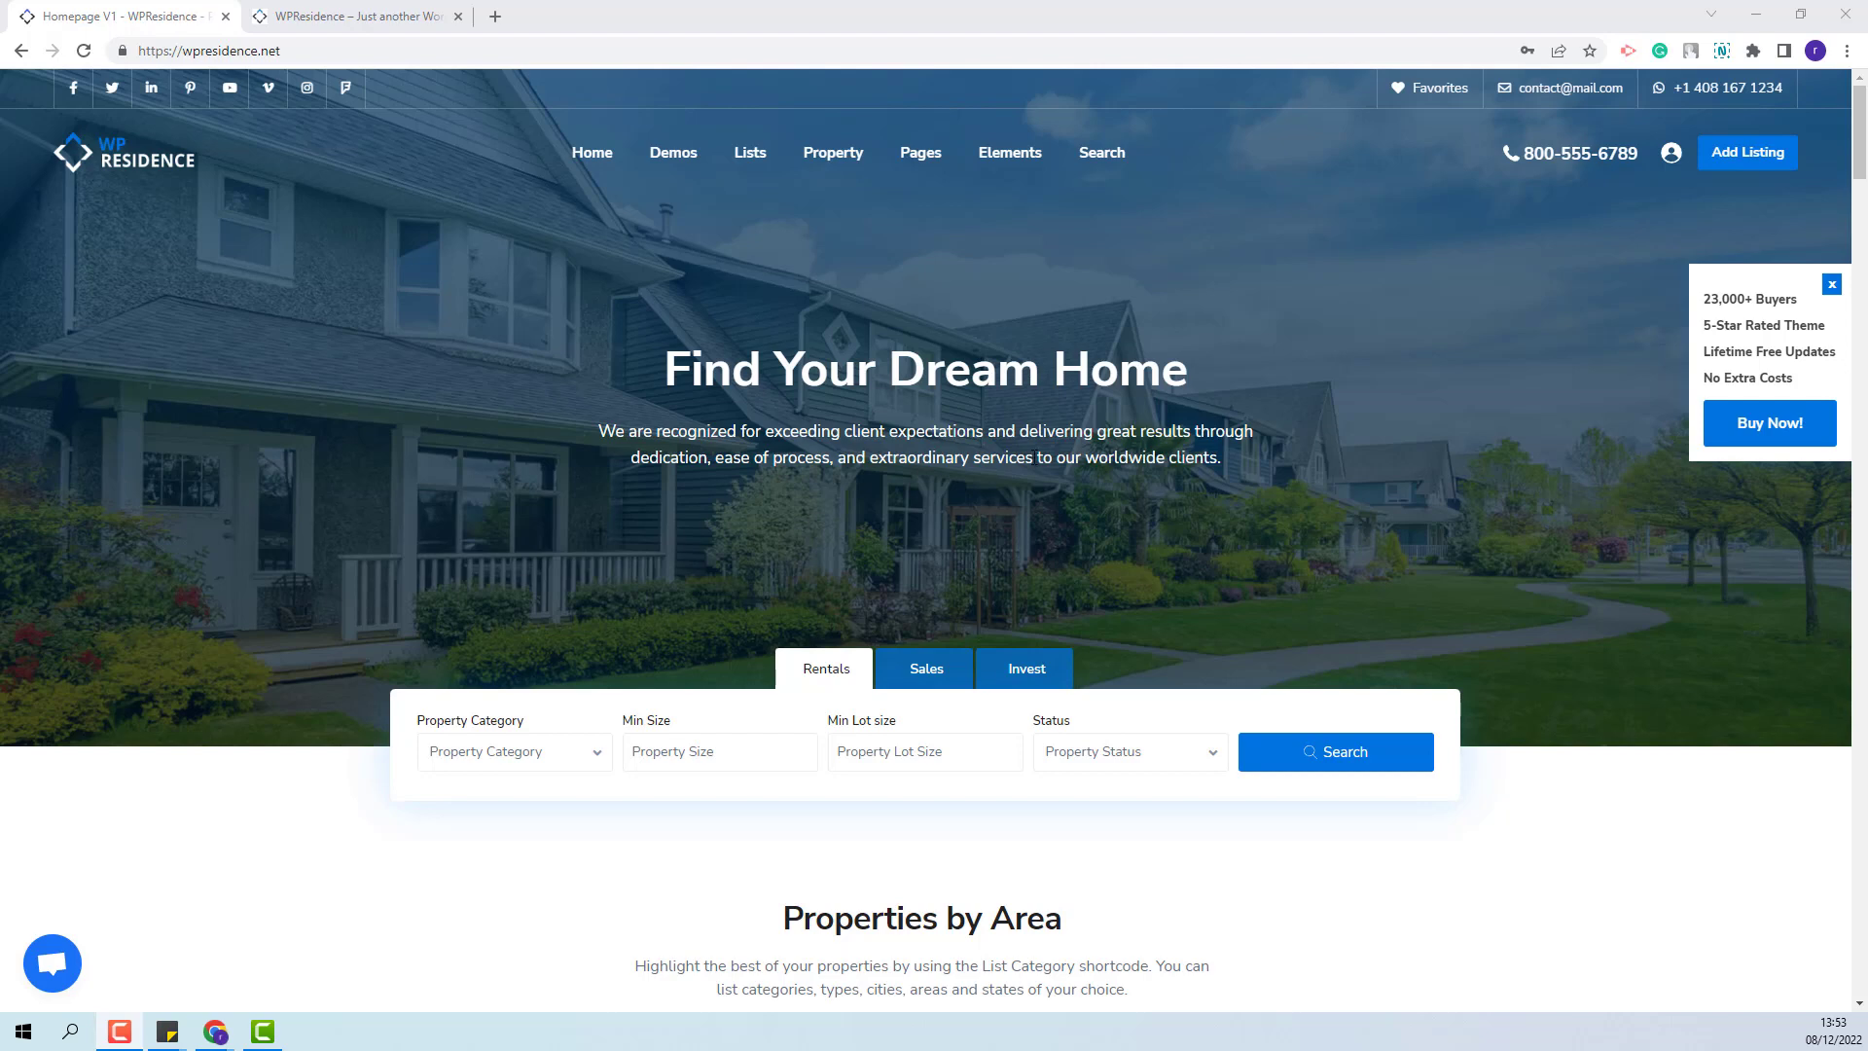
- Scroll the wpresidence.net demo homepage down to its category grid
scroll(1240, 471, down, 3)
scroll(1238, 463, down, 10)
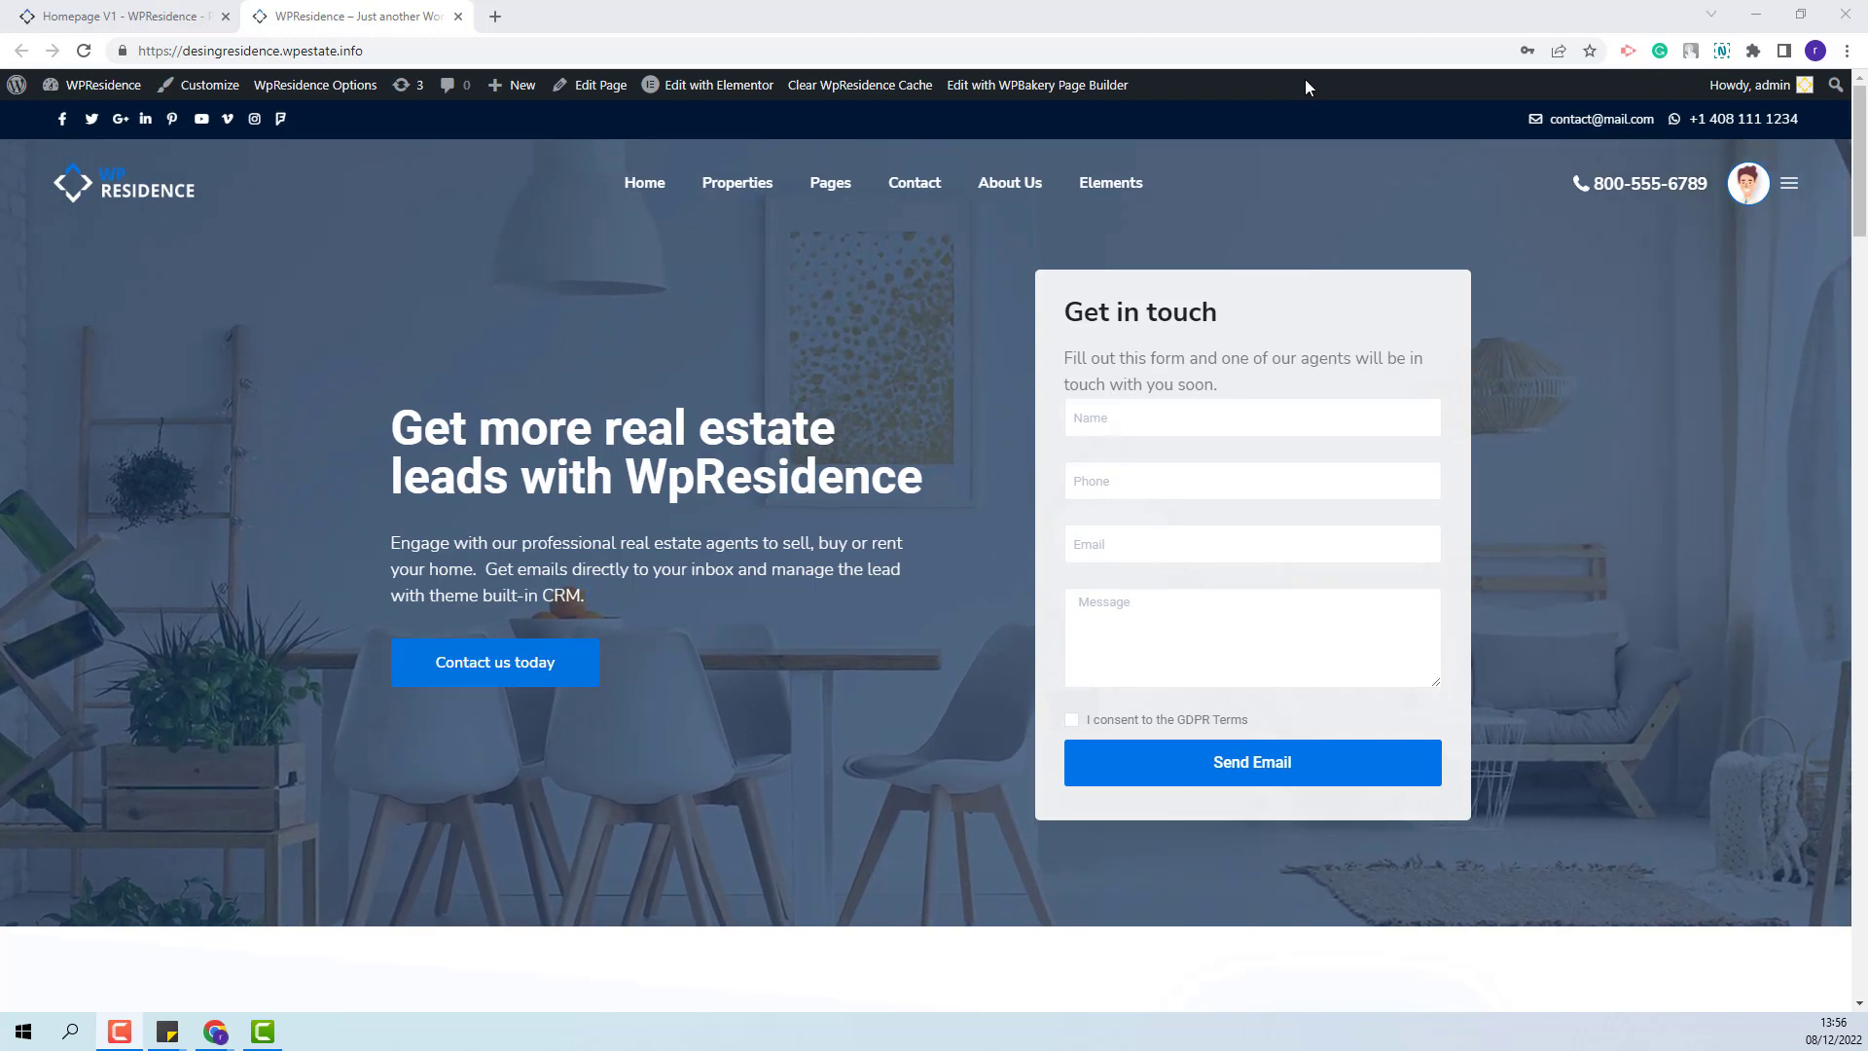
- Scroll your homepage down to the empty Featured Categories section, ready to edit it in Elementor
scroll(1037, 424, down, 15)
scroll(1038, 425, down, 7)
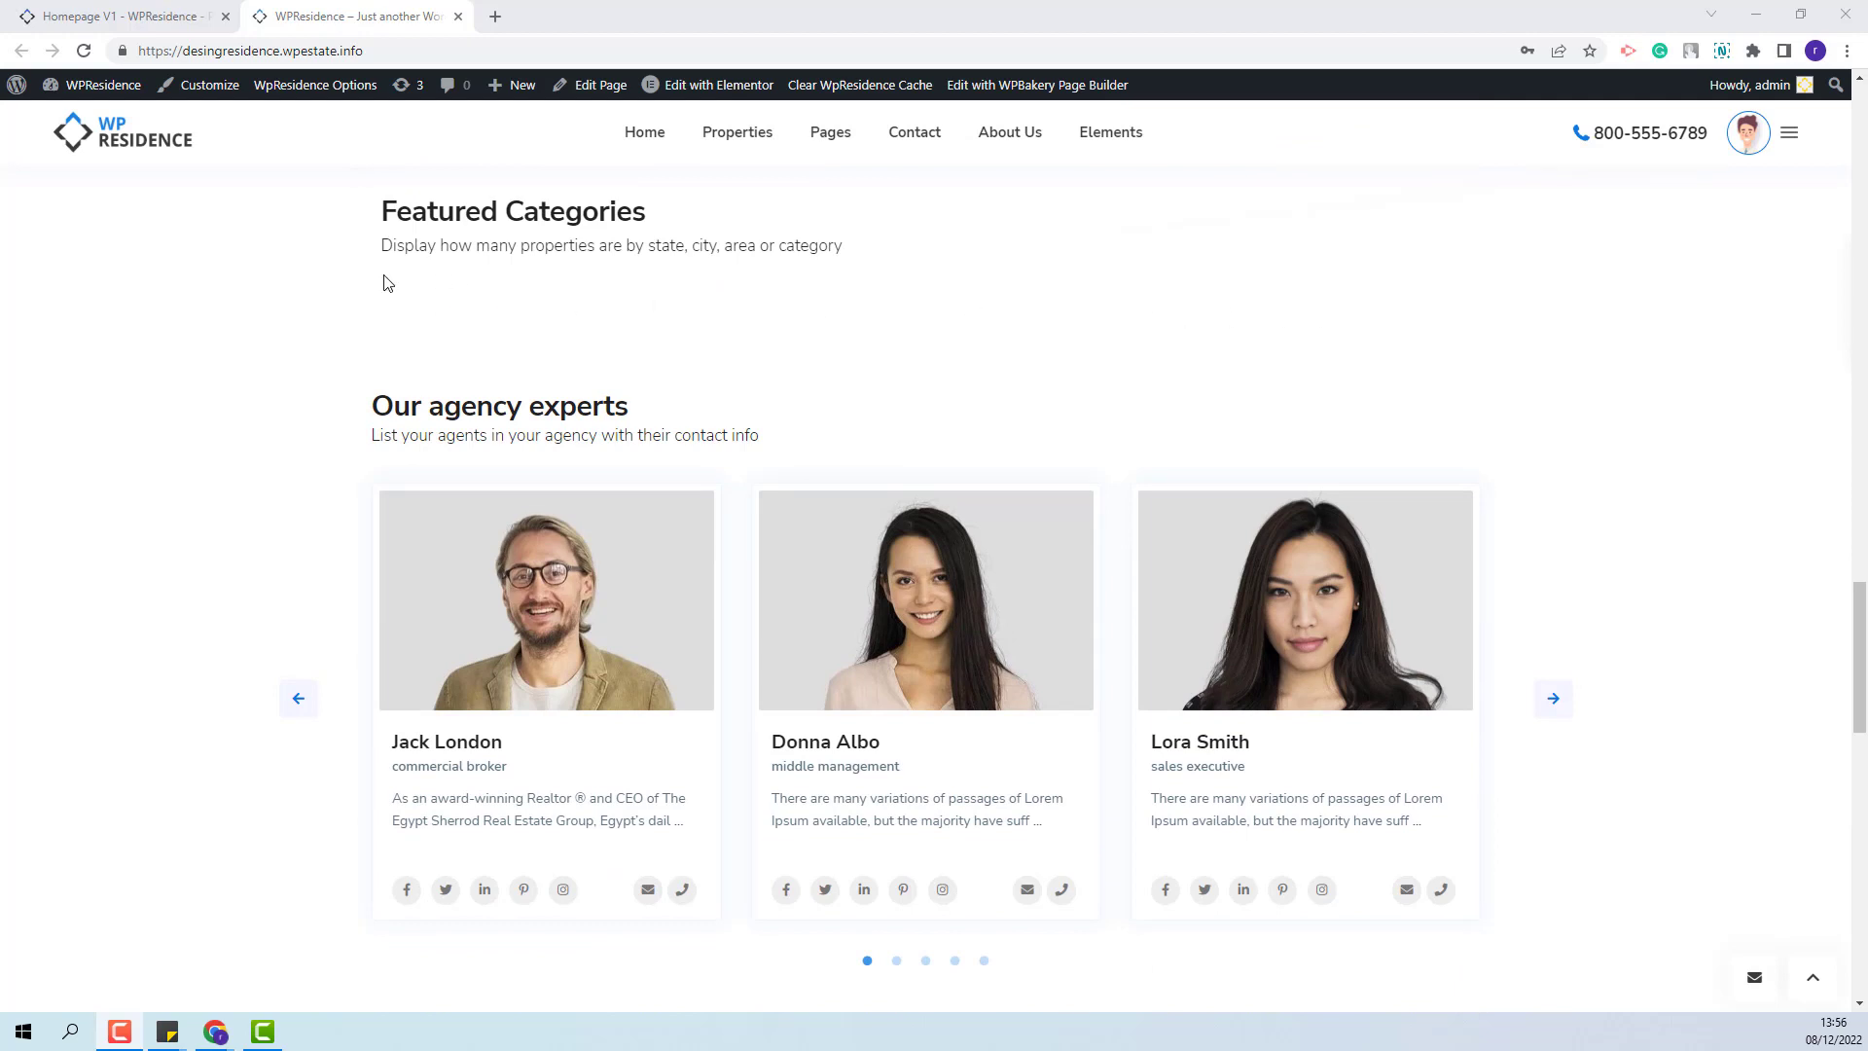
mouse_move(701, 87)
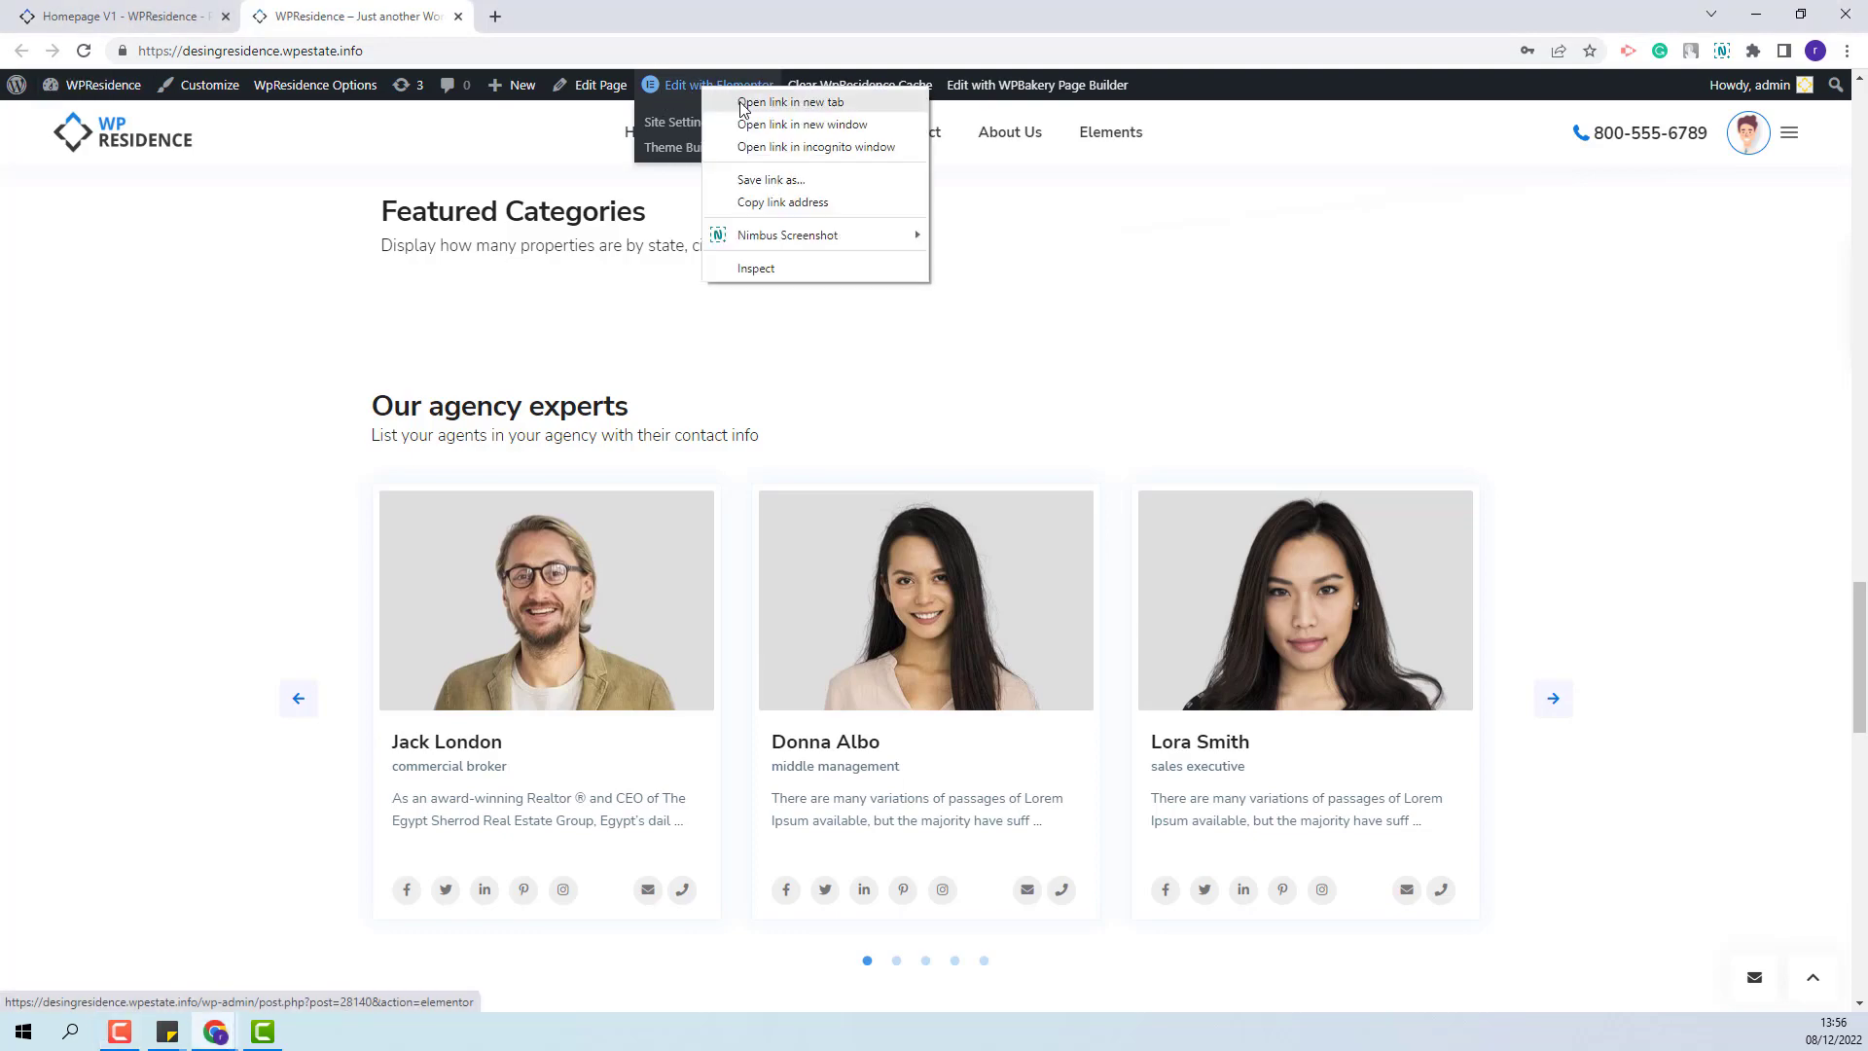
- Open the homepage in Elementor in a new tab and scroll to Featured Categories
click(749, 104)
click(584, 15)
scroll(1195, 563, down, 15)
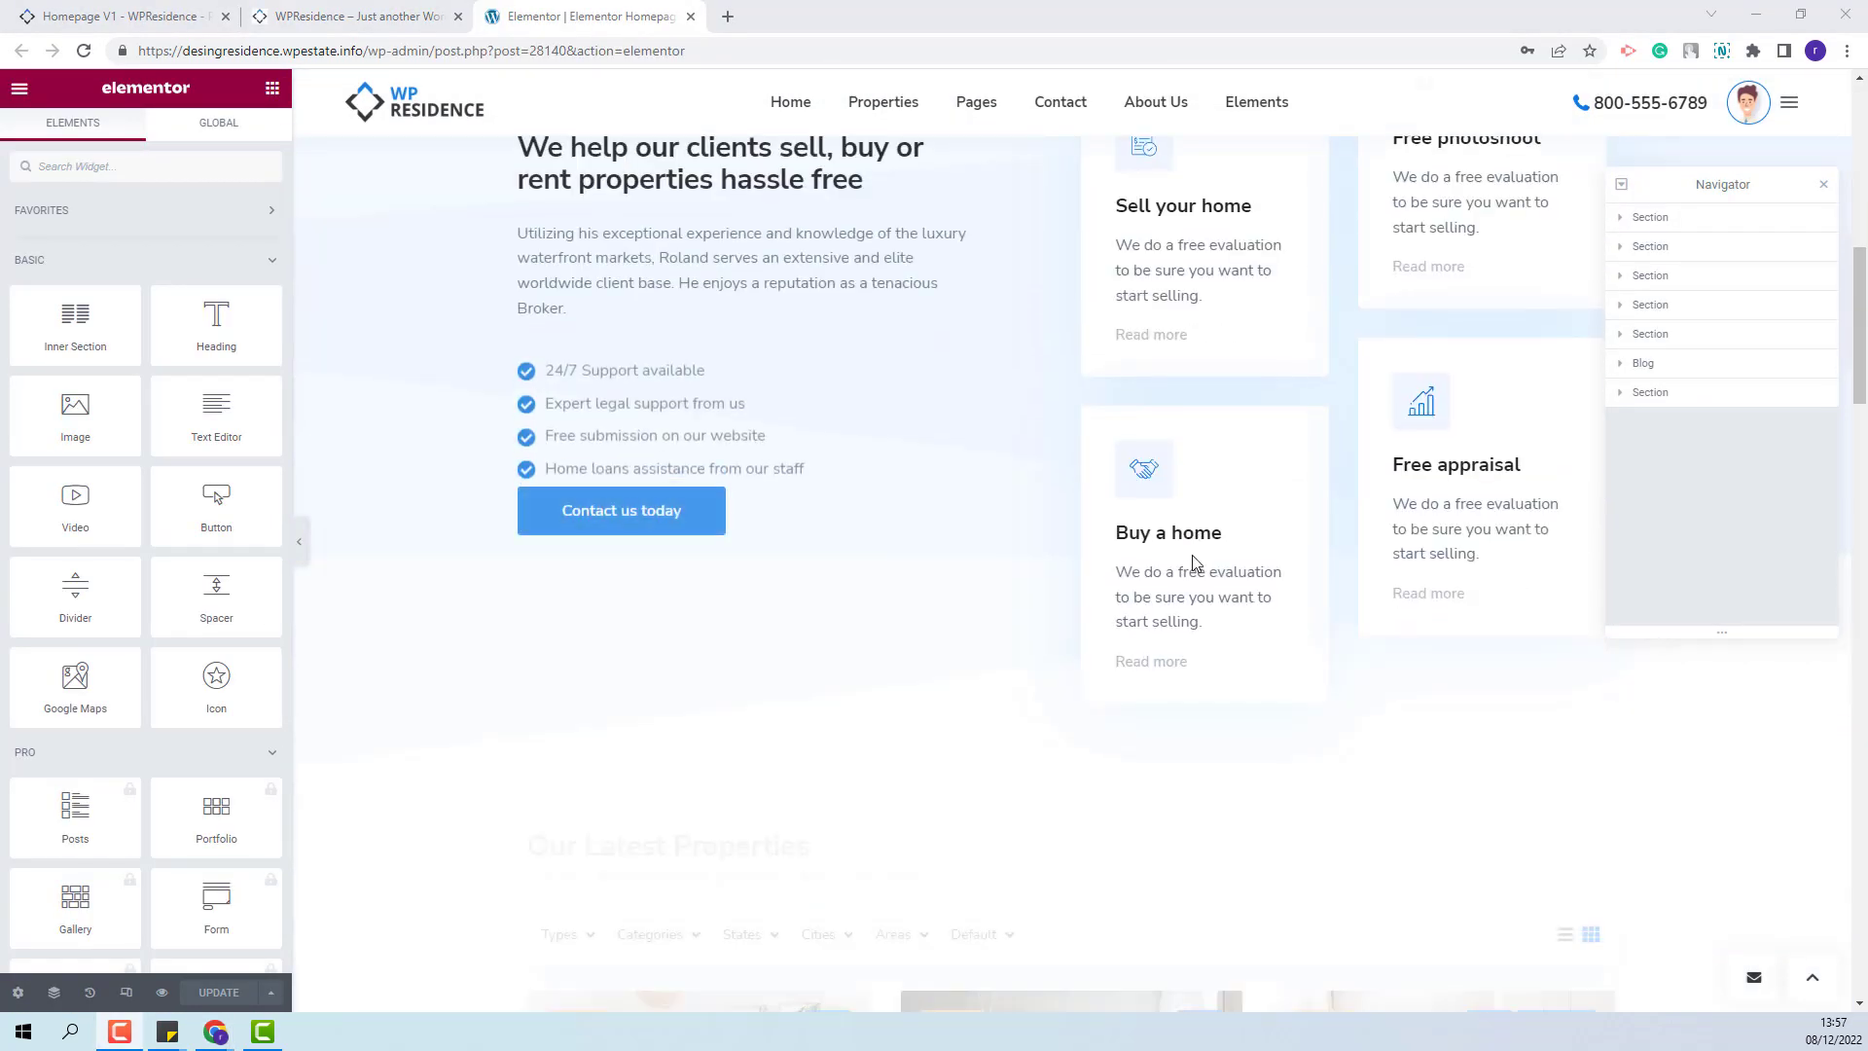
scroll(1193, 562, down, 6)
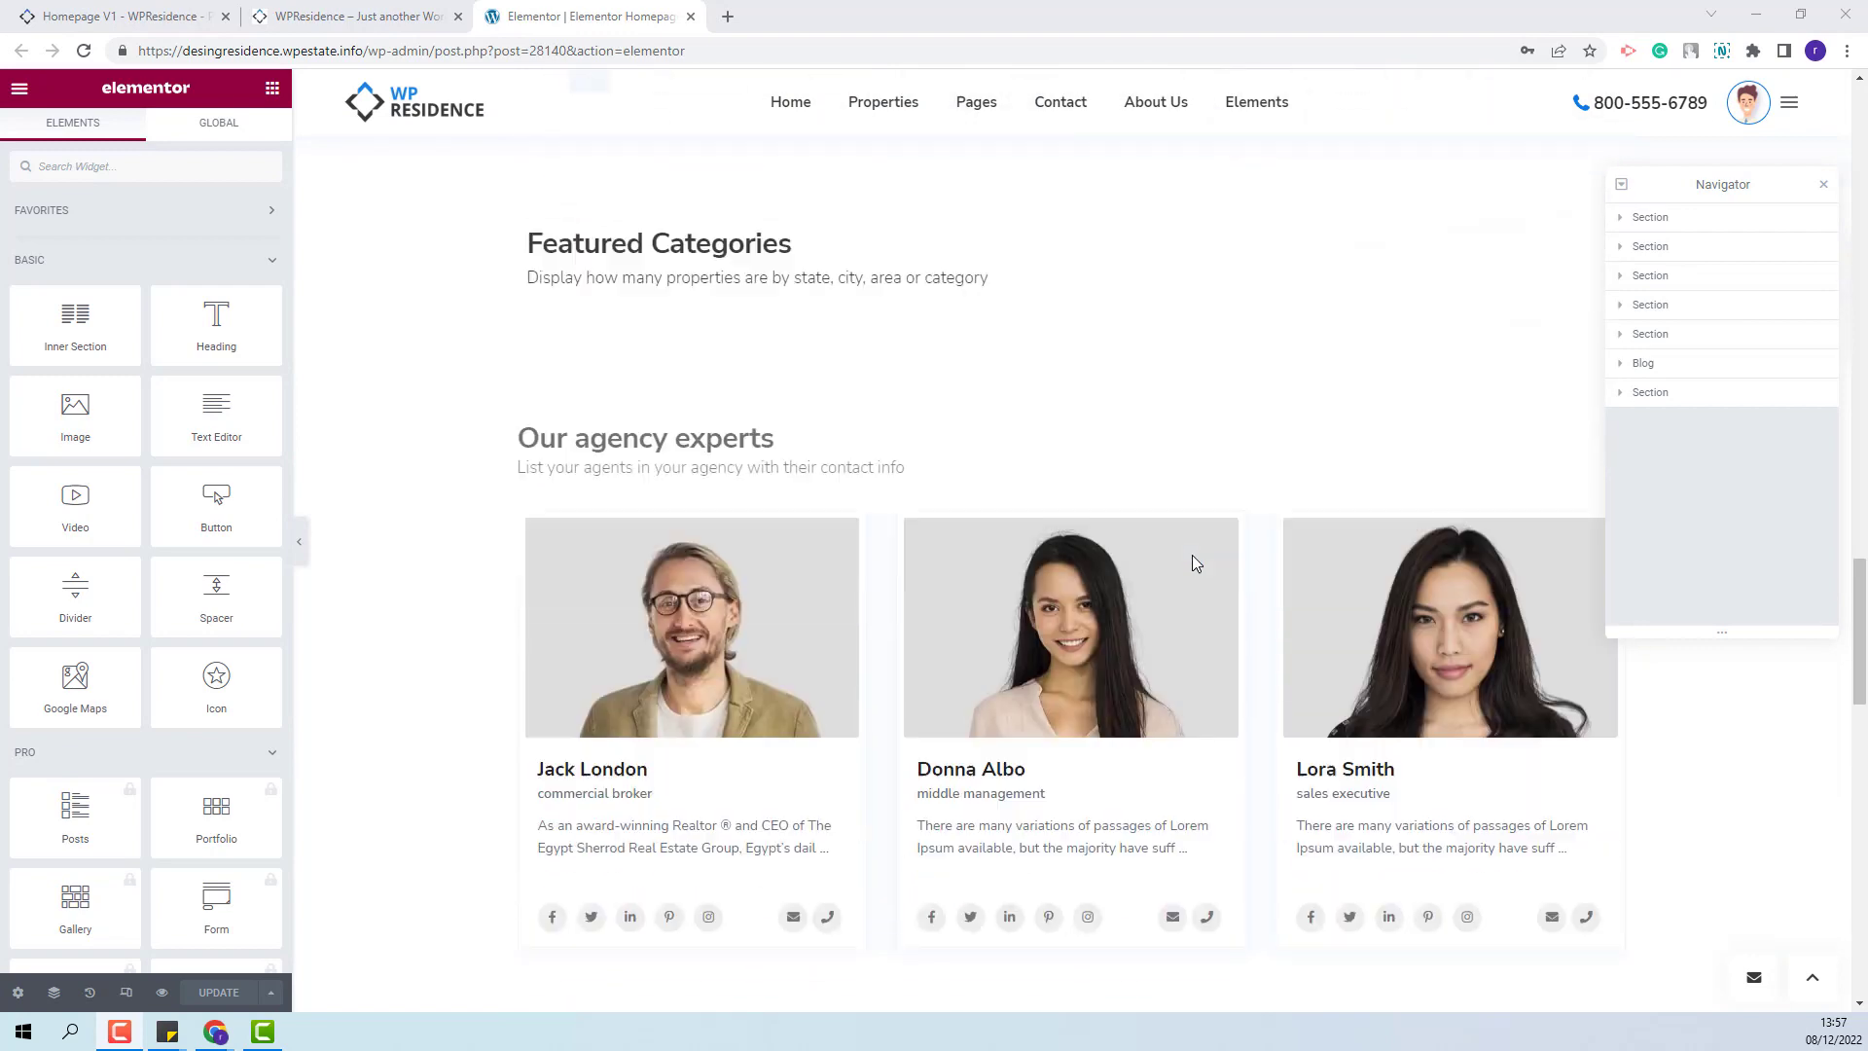
- Search 'wpresidence gri' and drag the WpResidence Grids widget onto Featured Categories
click(73, 168)
text(wpresidence gri)
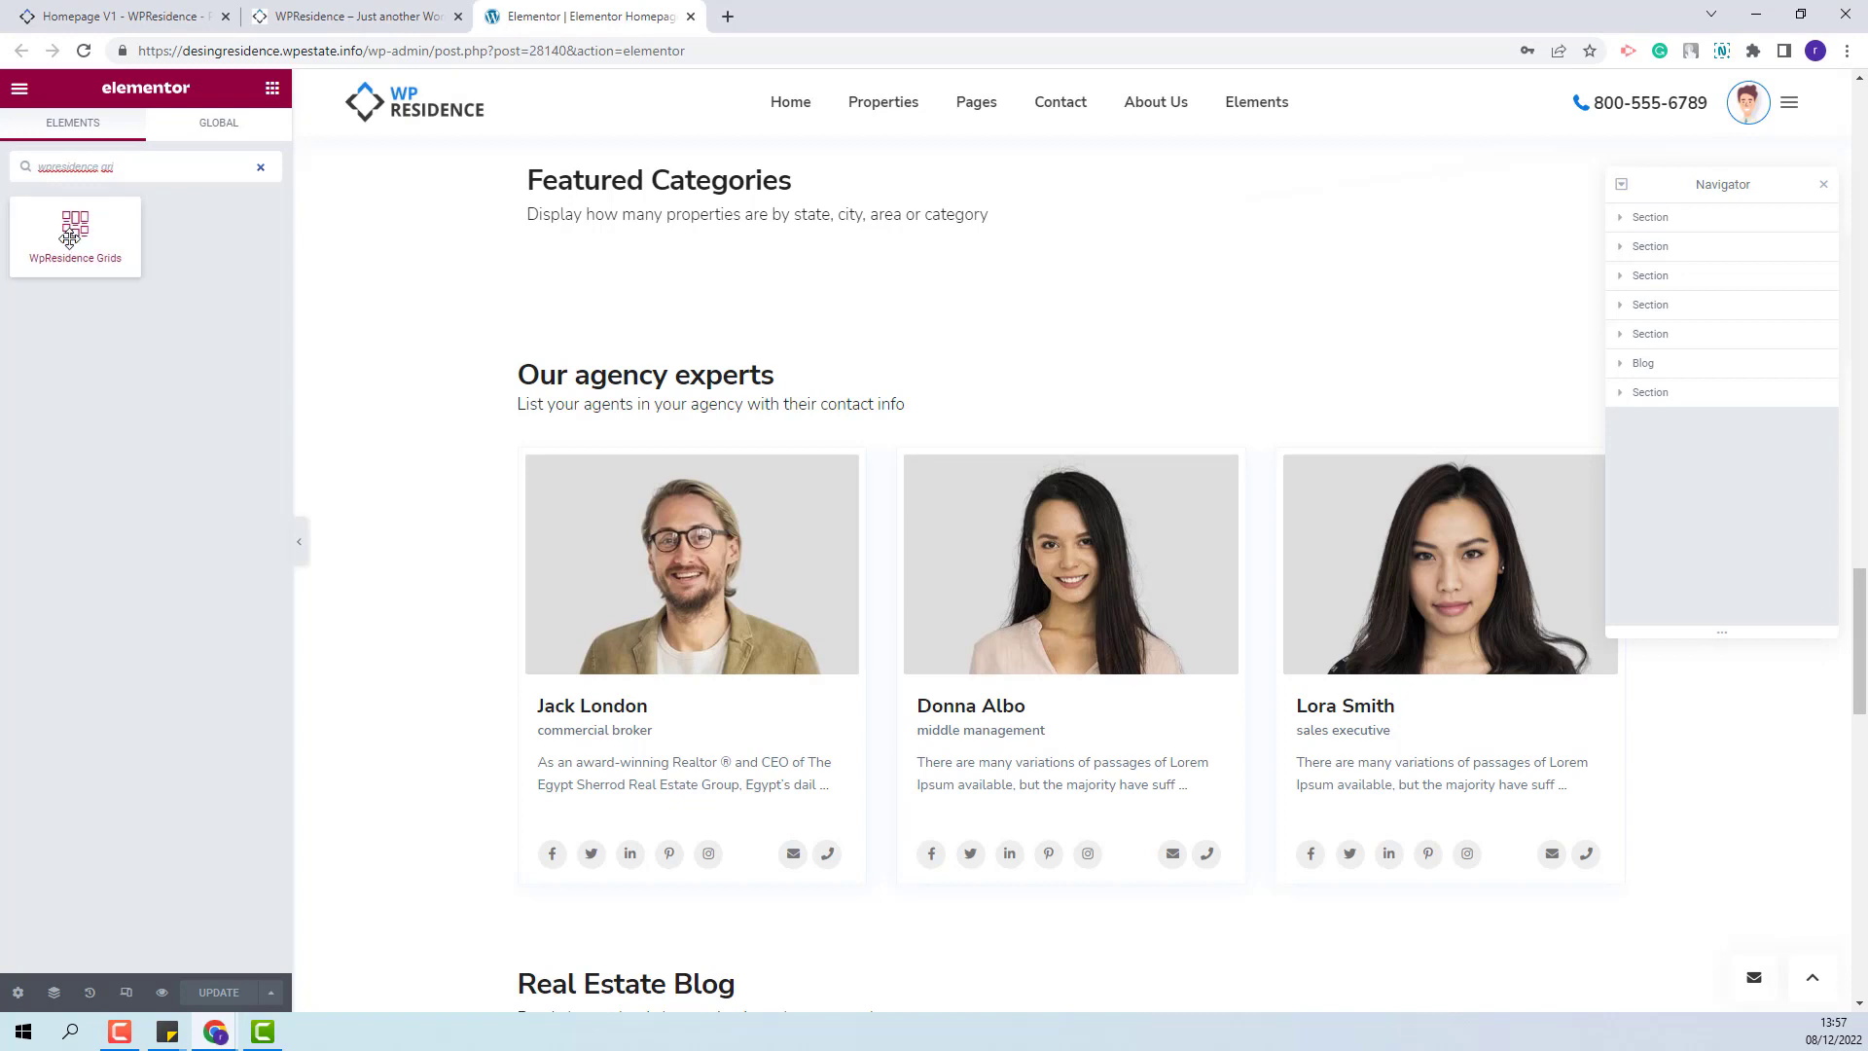
drag(75, 265, 784, 234)
- Drop WpResidence Grids below the Featured Categories text and set its Item Height to 300
drag(784, 234, 784, 234)
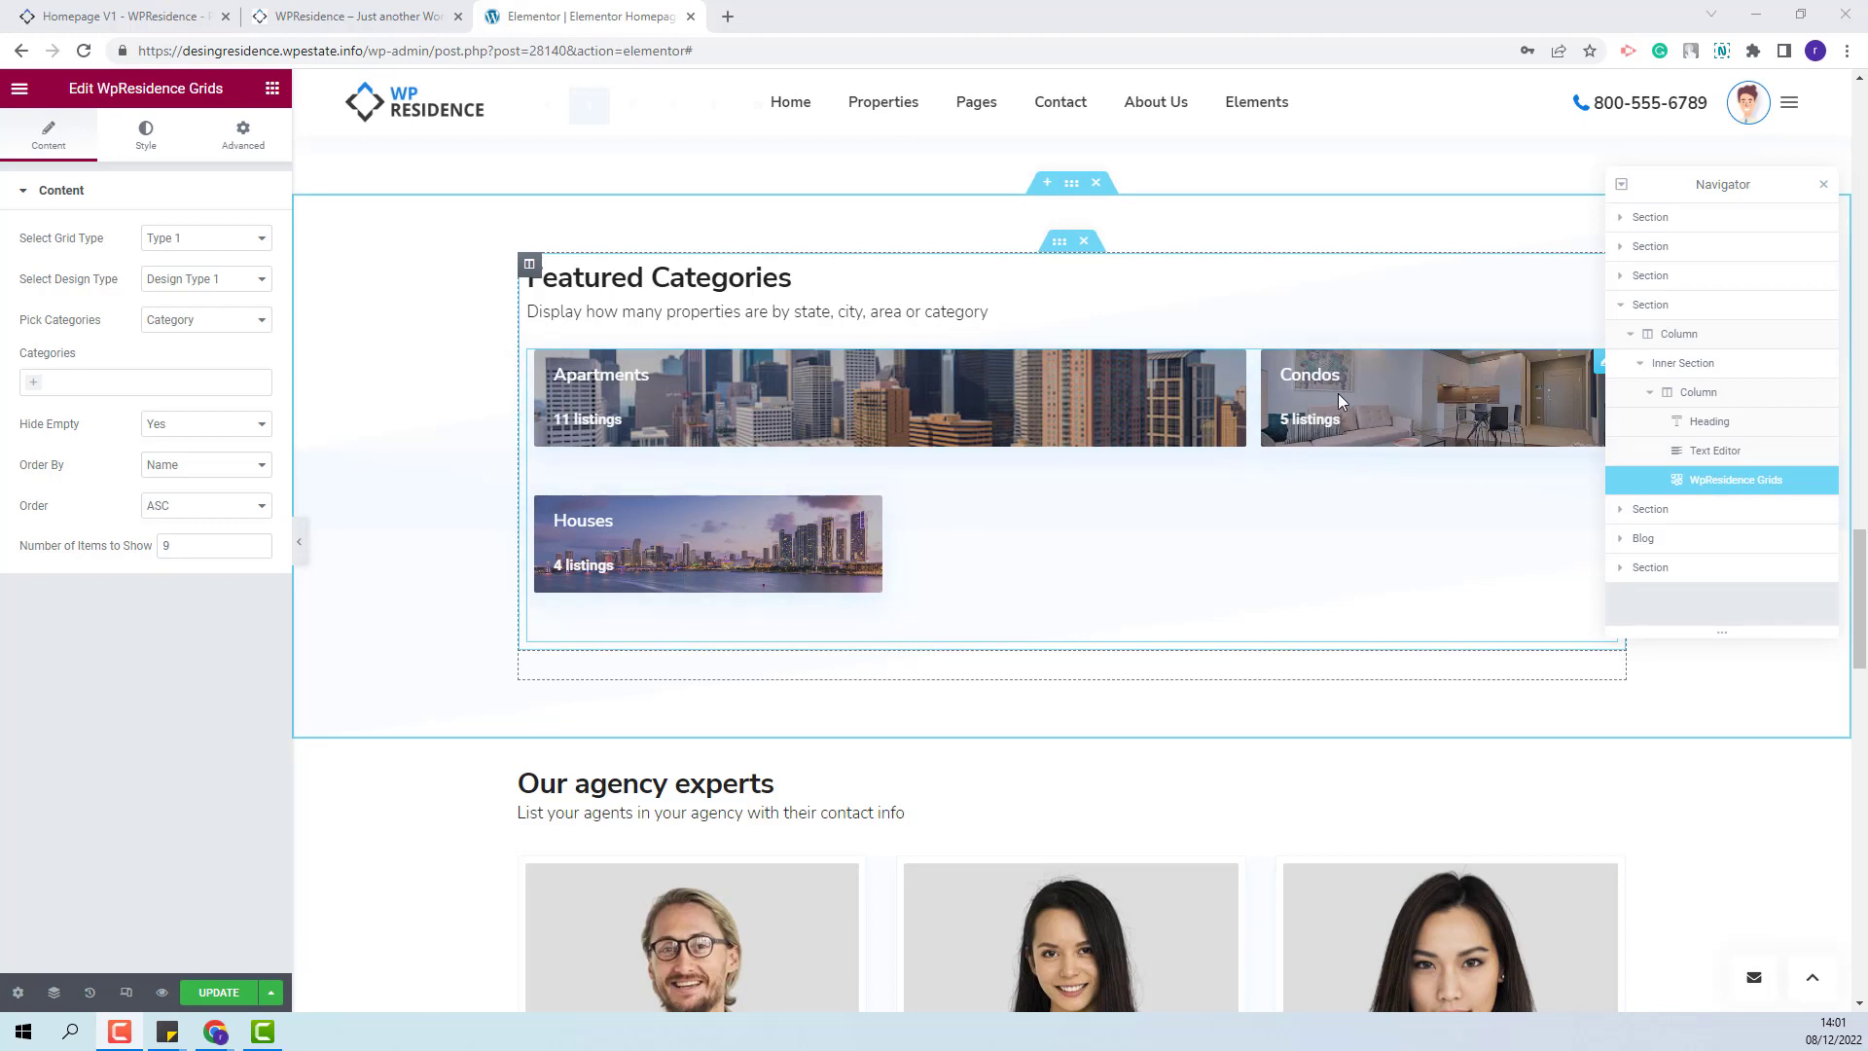
click(148, 137)
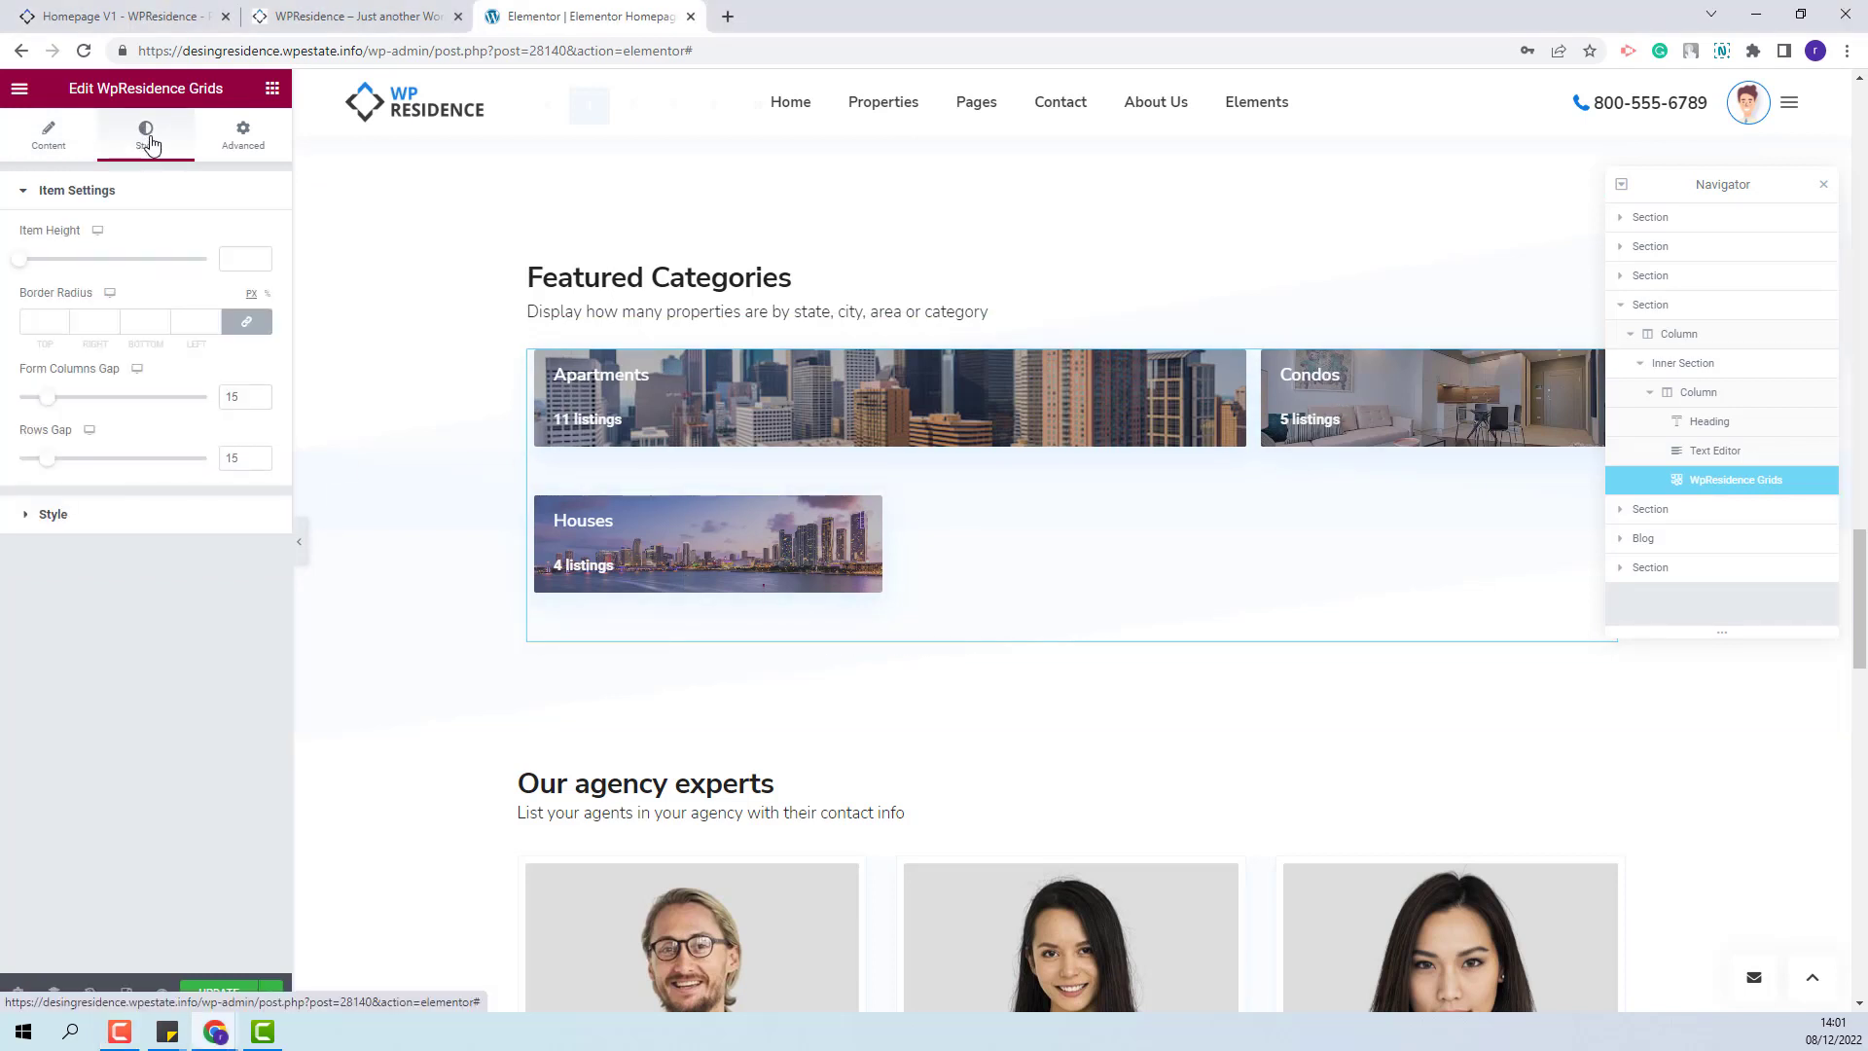
click(234, 259)
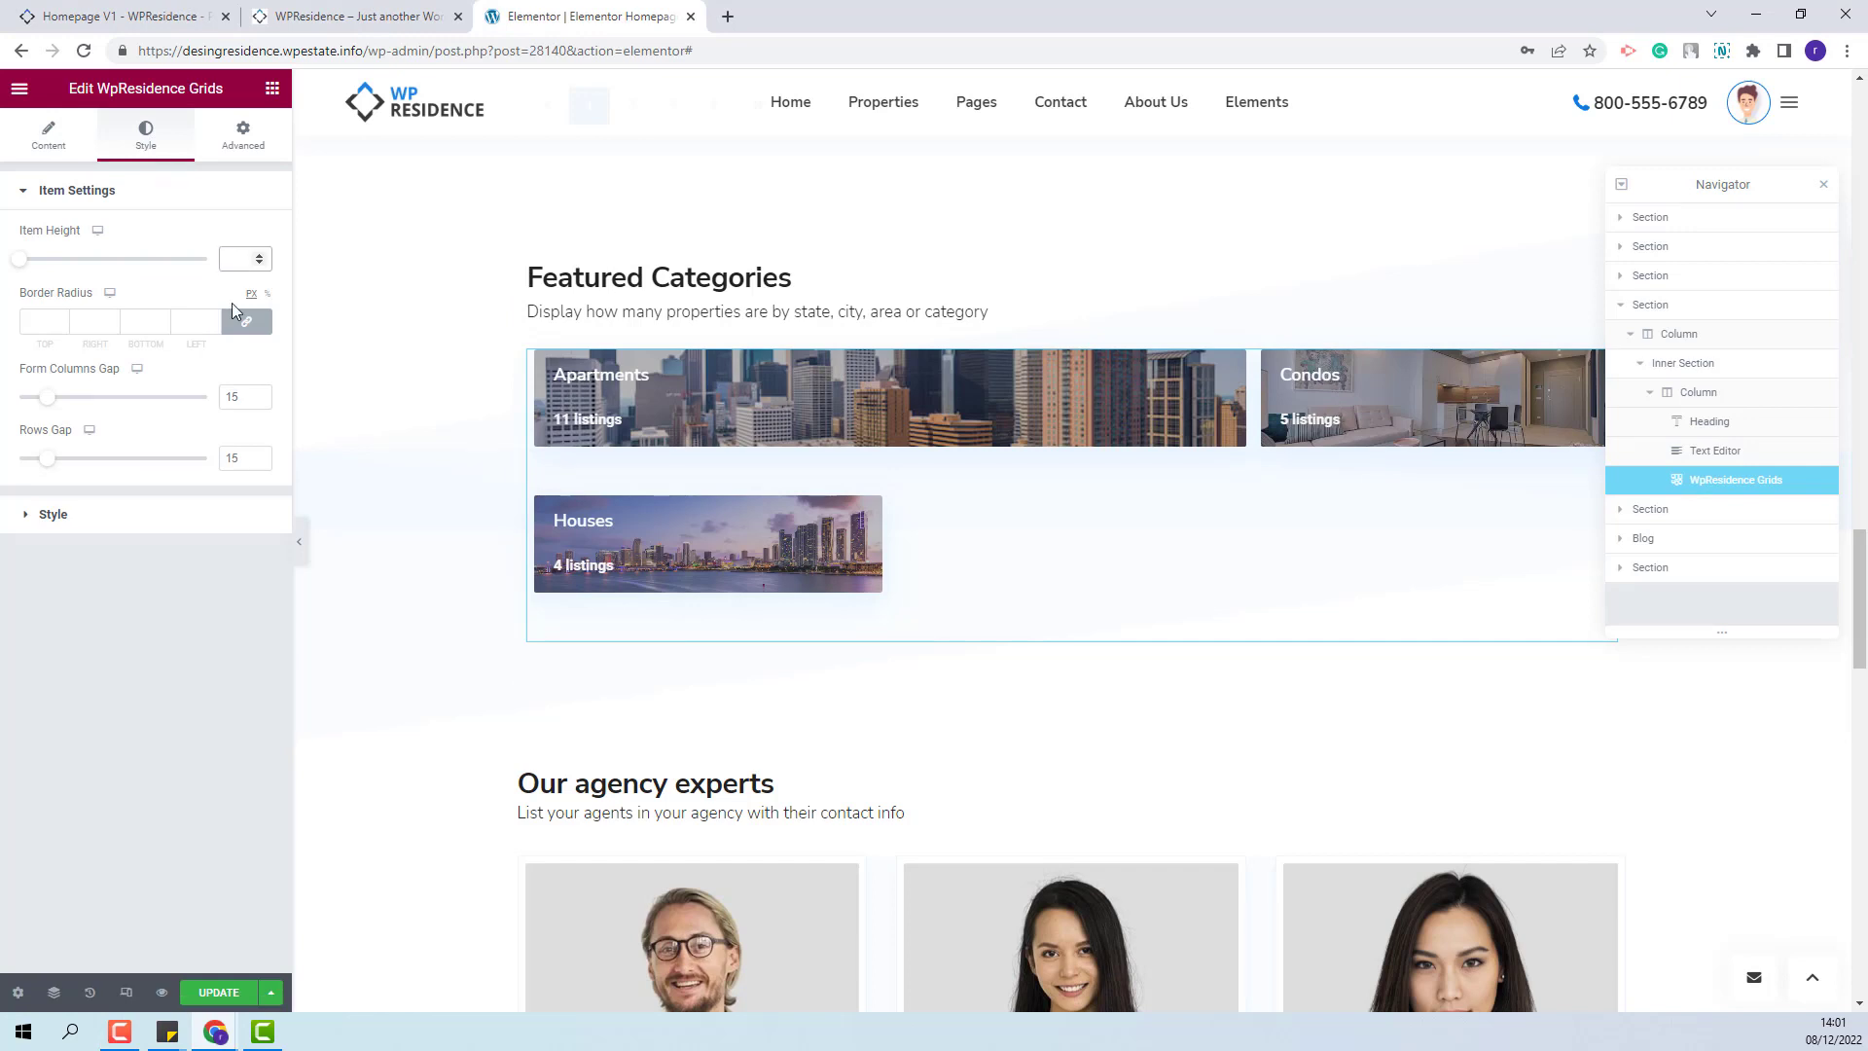
text(300)
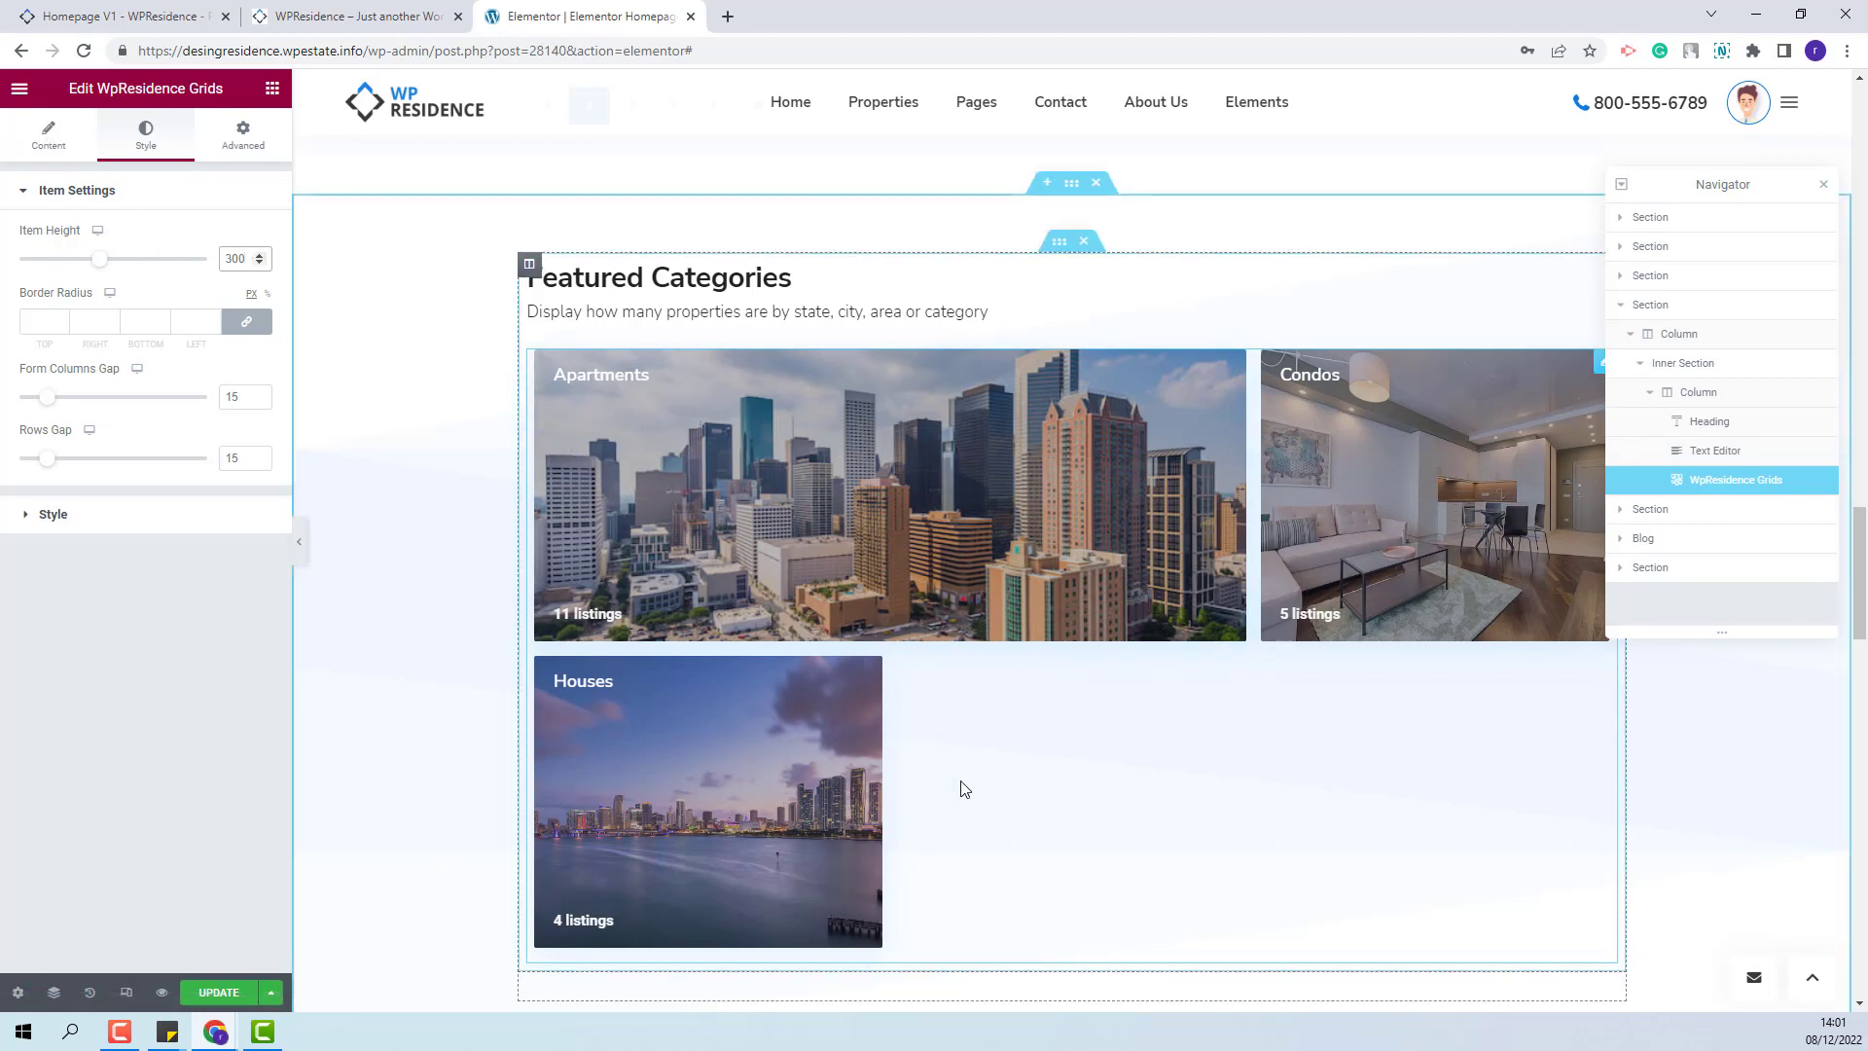
- Set Select Grid Type to Type 2 after briefly trying Types 3 and 4
click(48, 135)
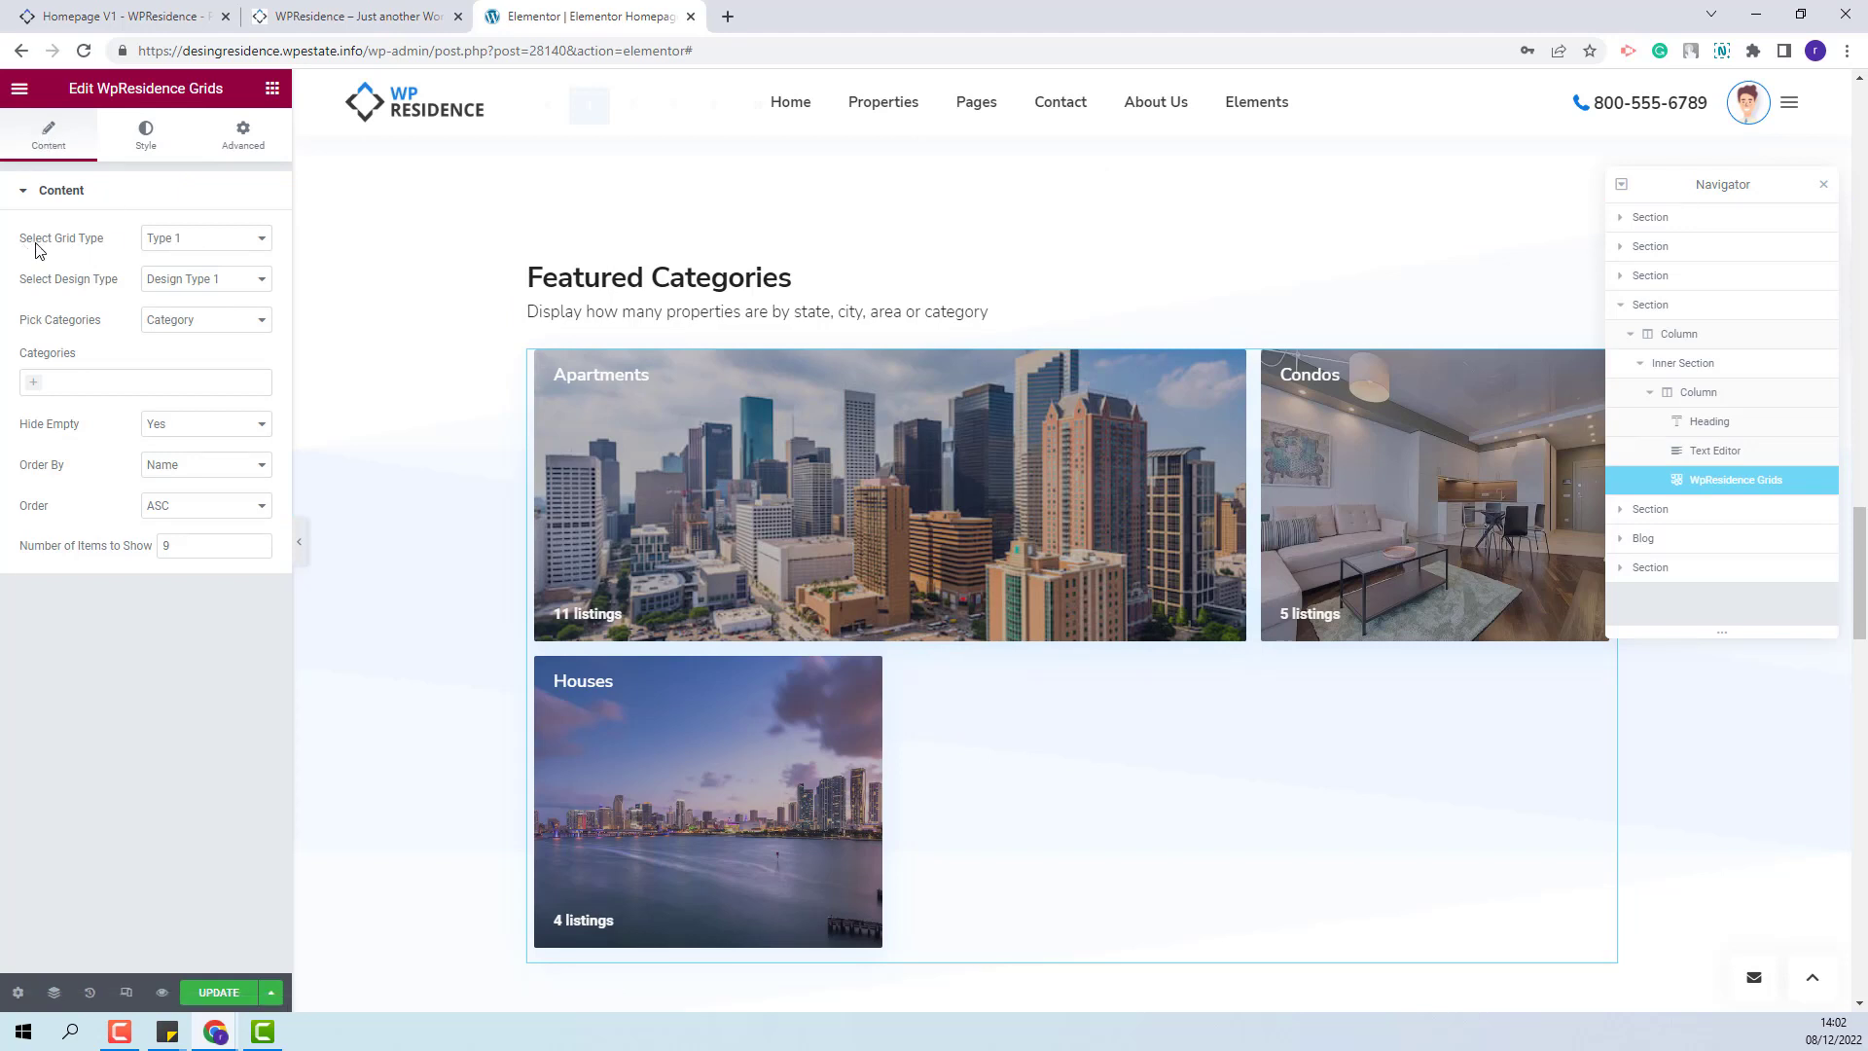
click(185, 241)
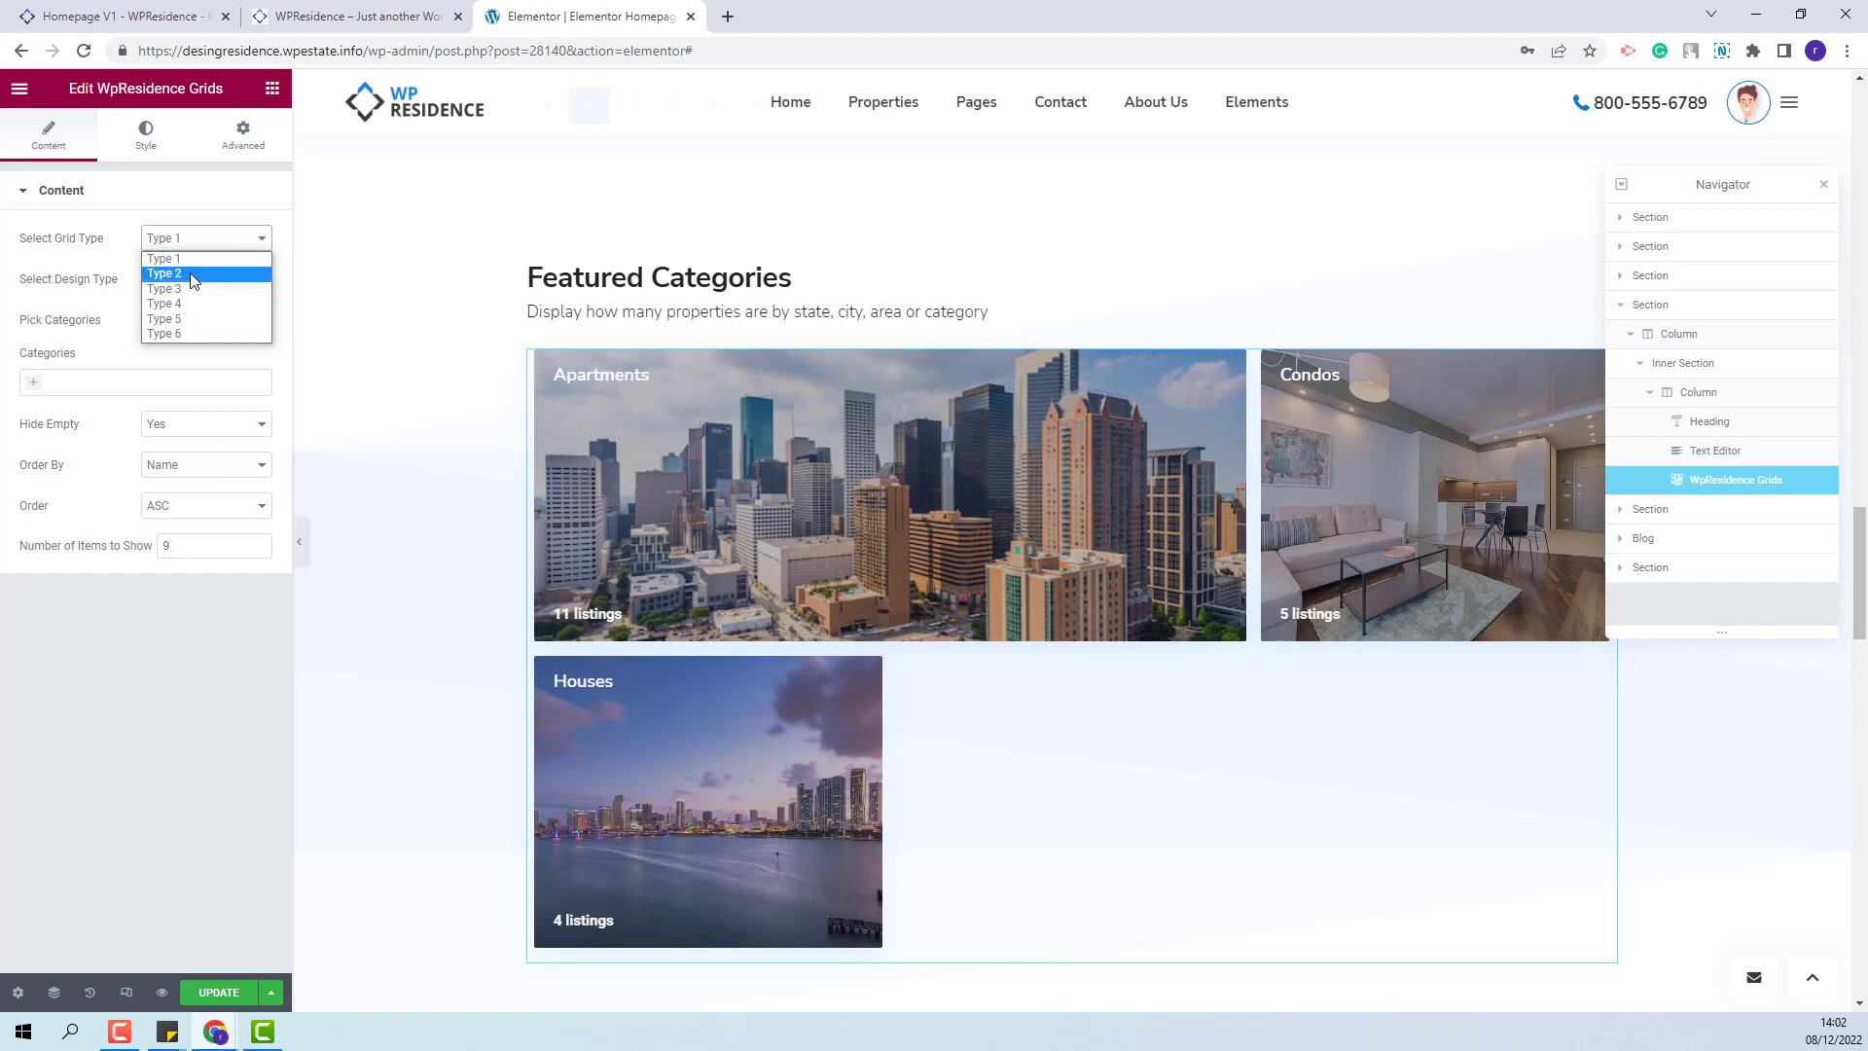
click(194, 277)
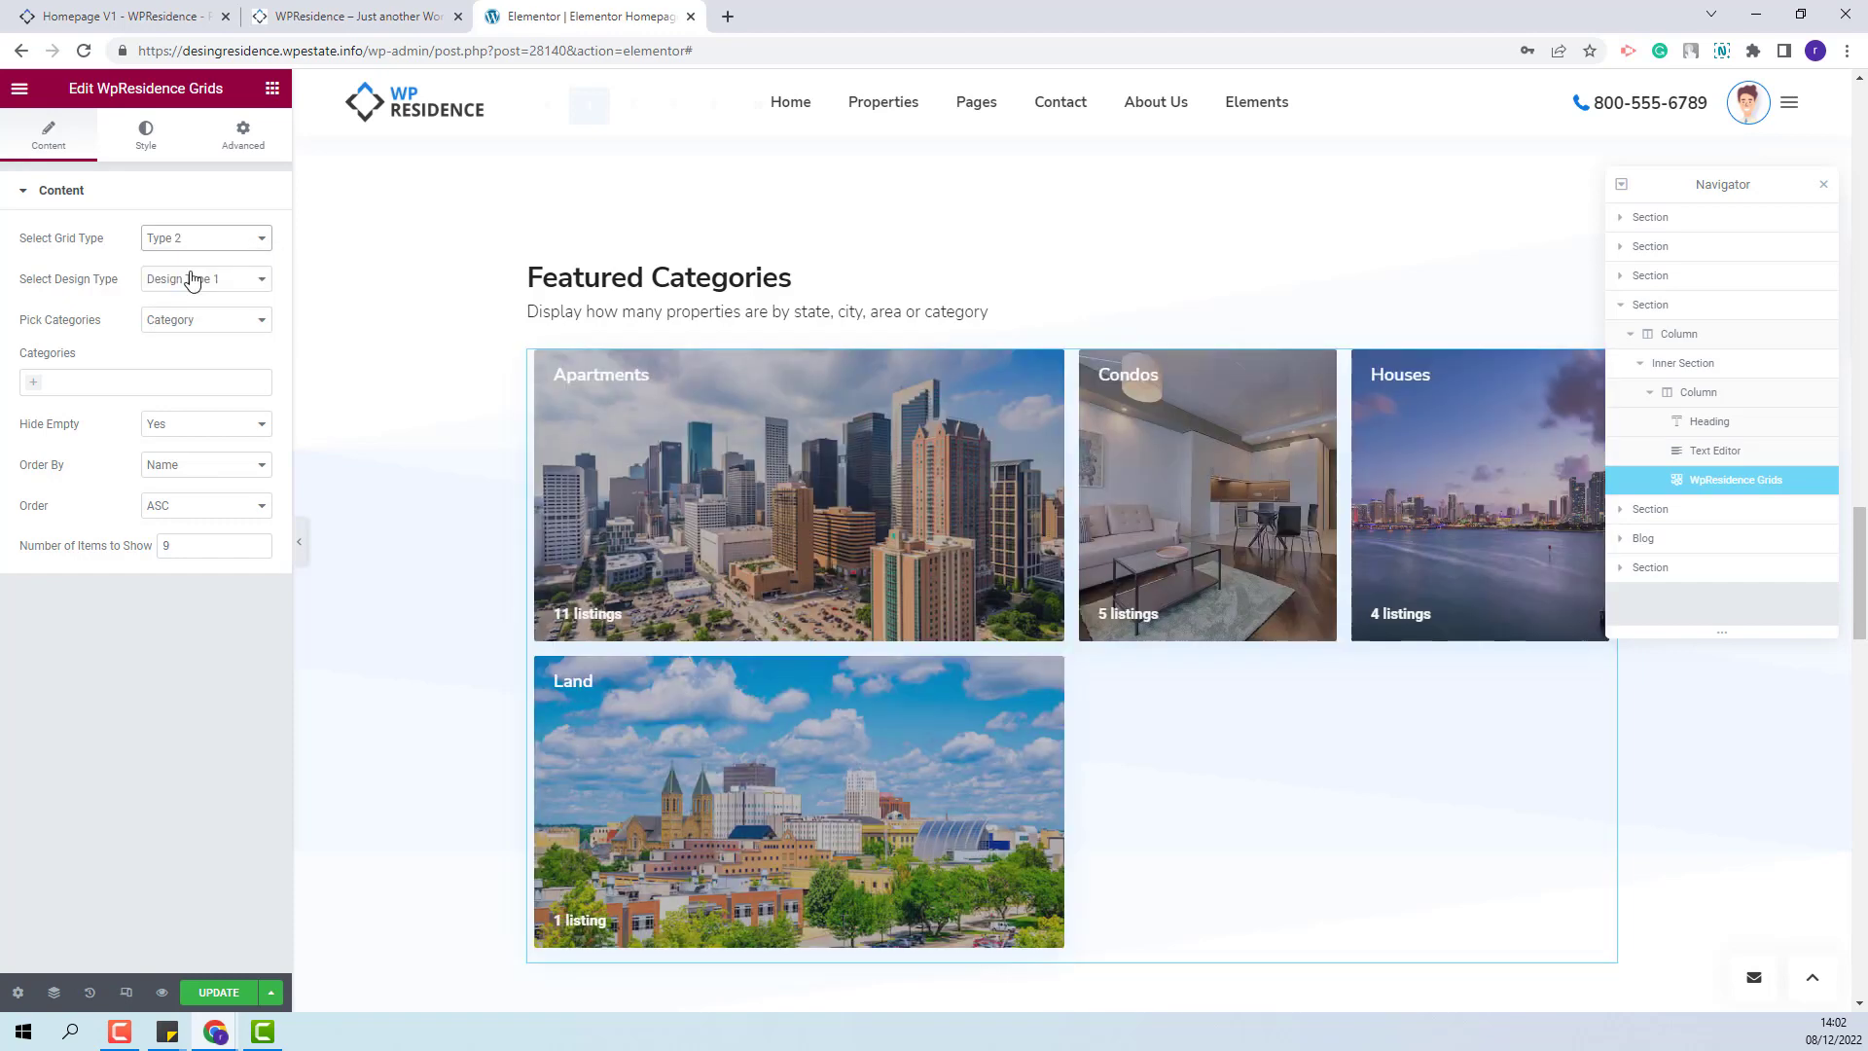
click(199, 242)
click(208, 250)
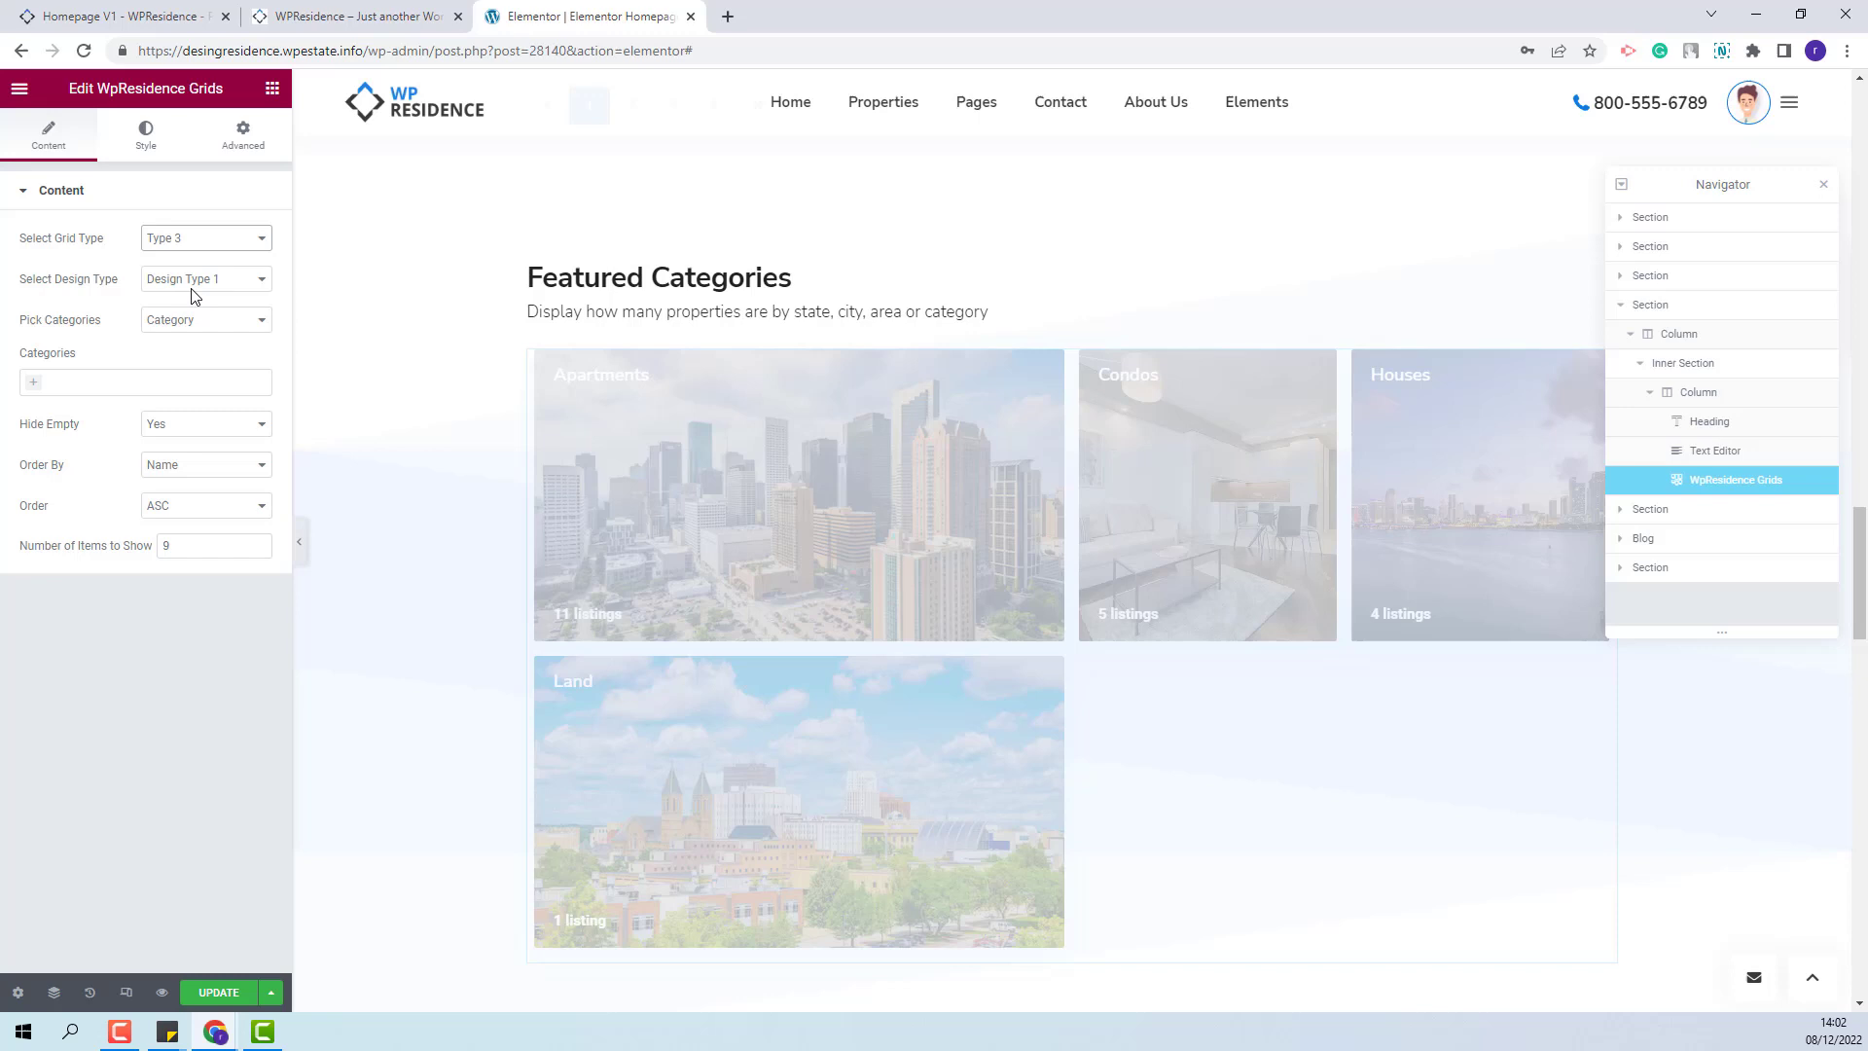
click(210, 247)
click(194, 302)
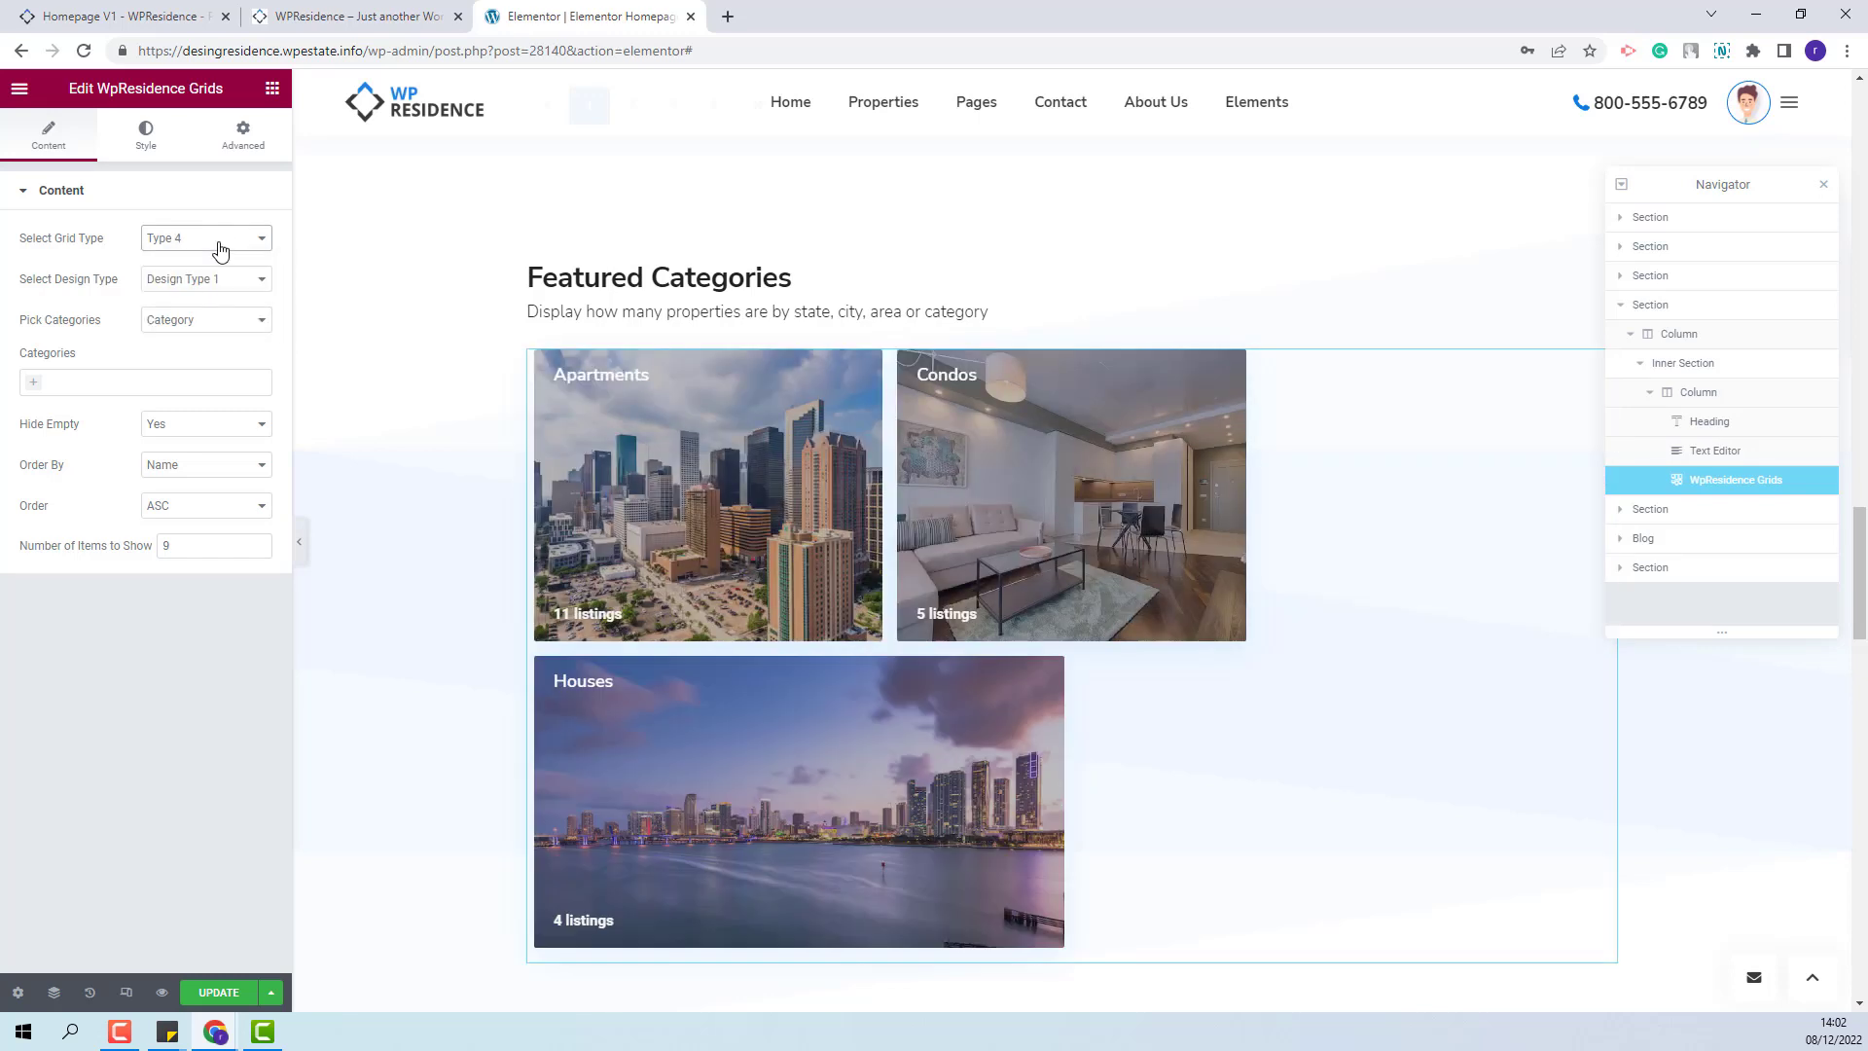
key(Up)
key(Up)
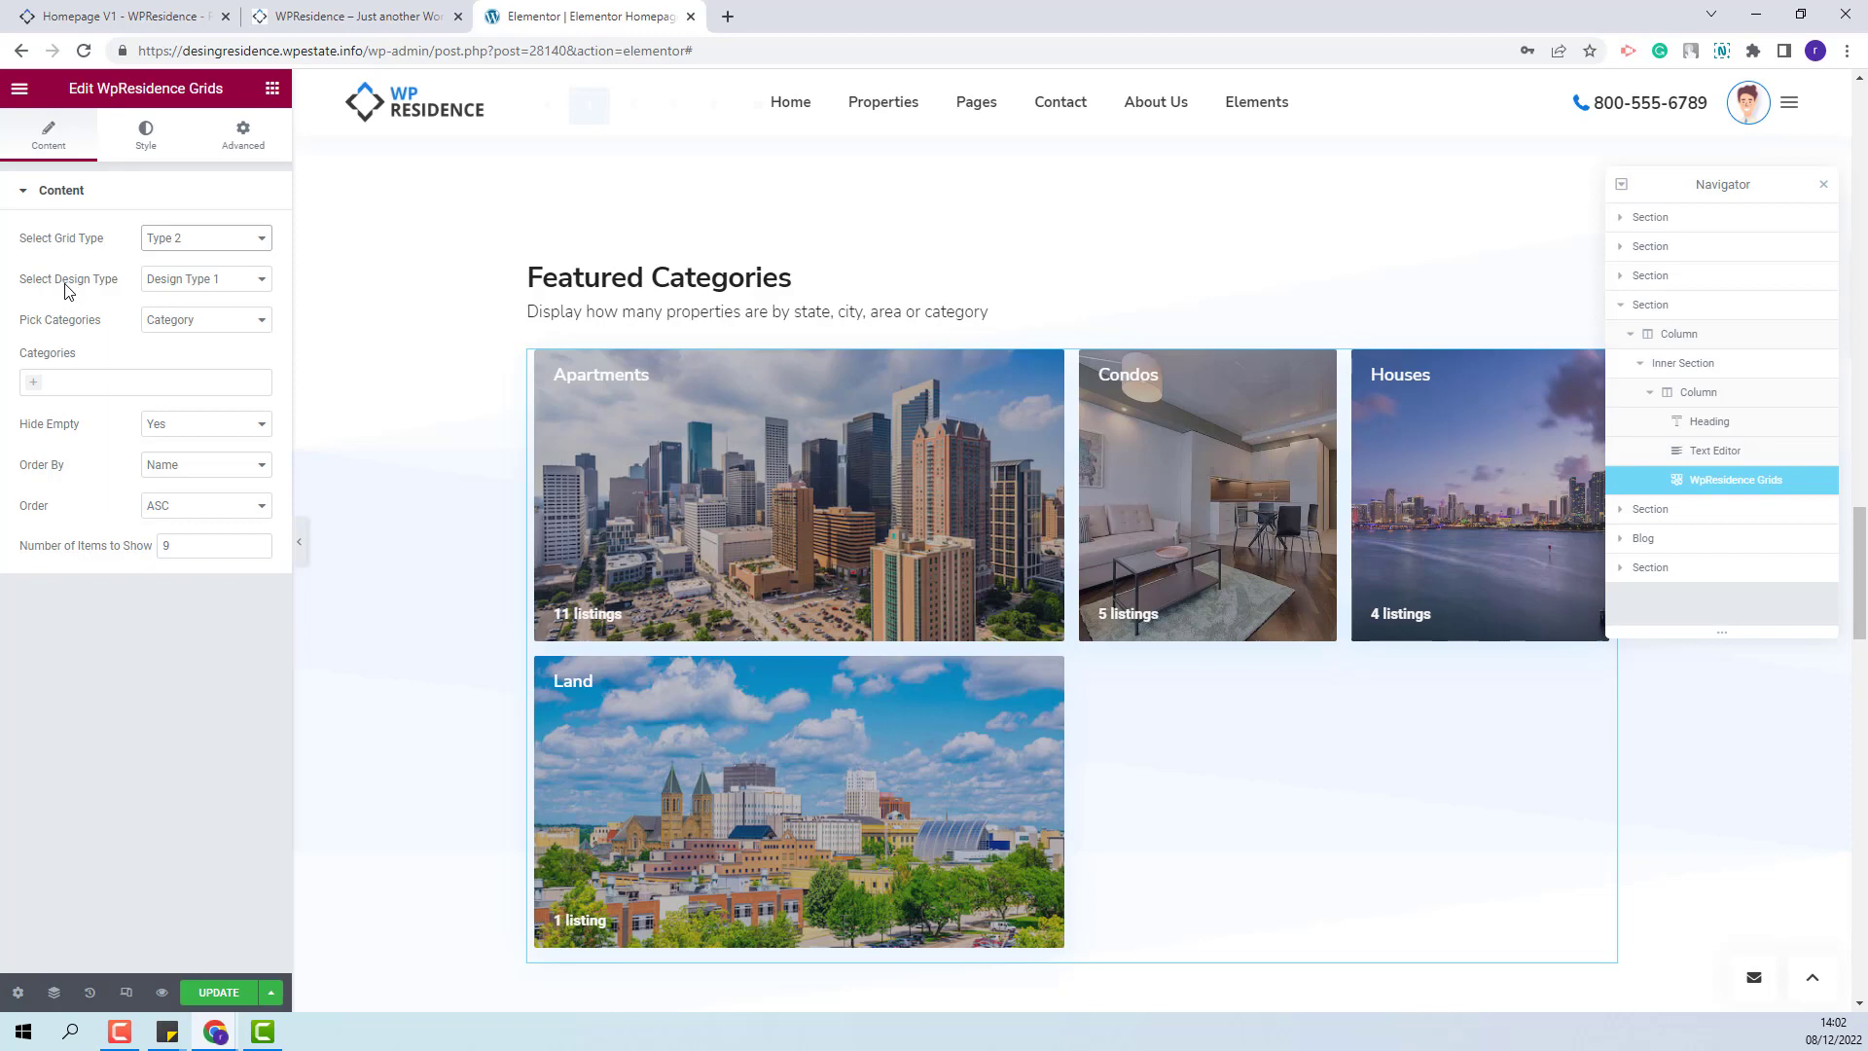
- Set Select Design Type to Design Type 2 and open the Pick Categories dropdown
click(224, 280)
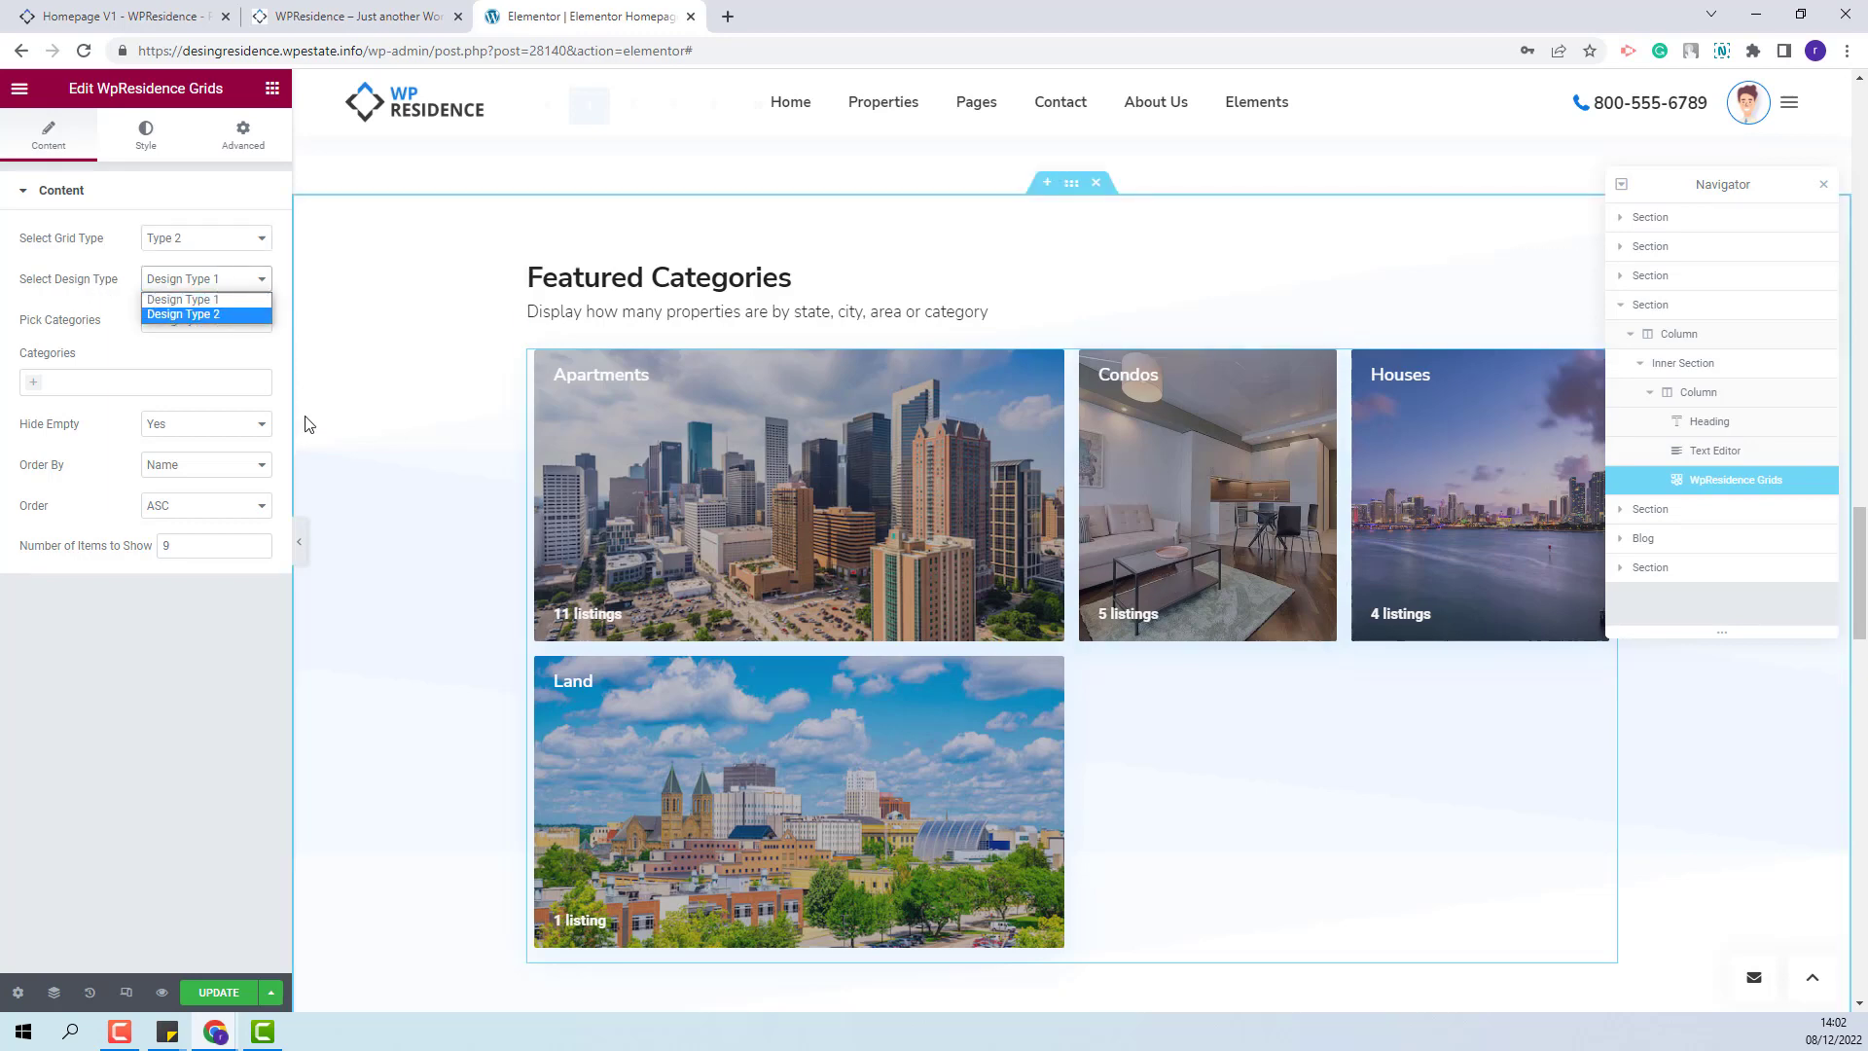
key(Return)
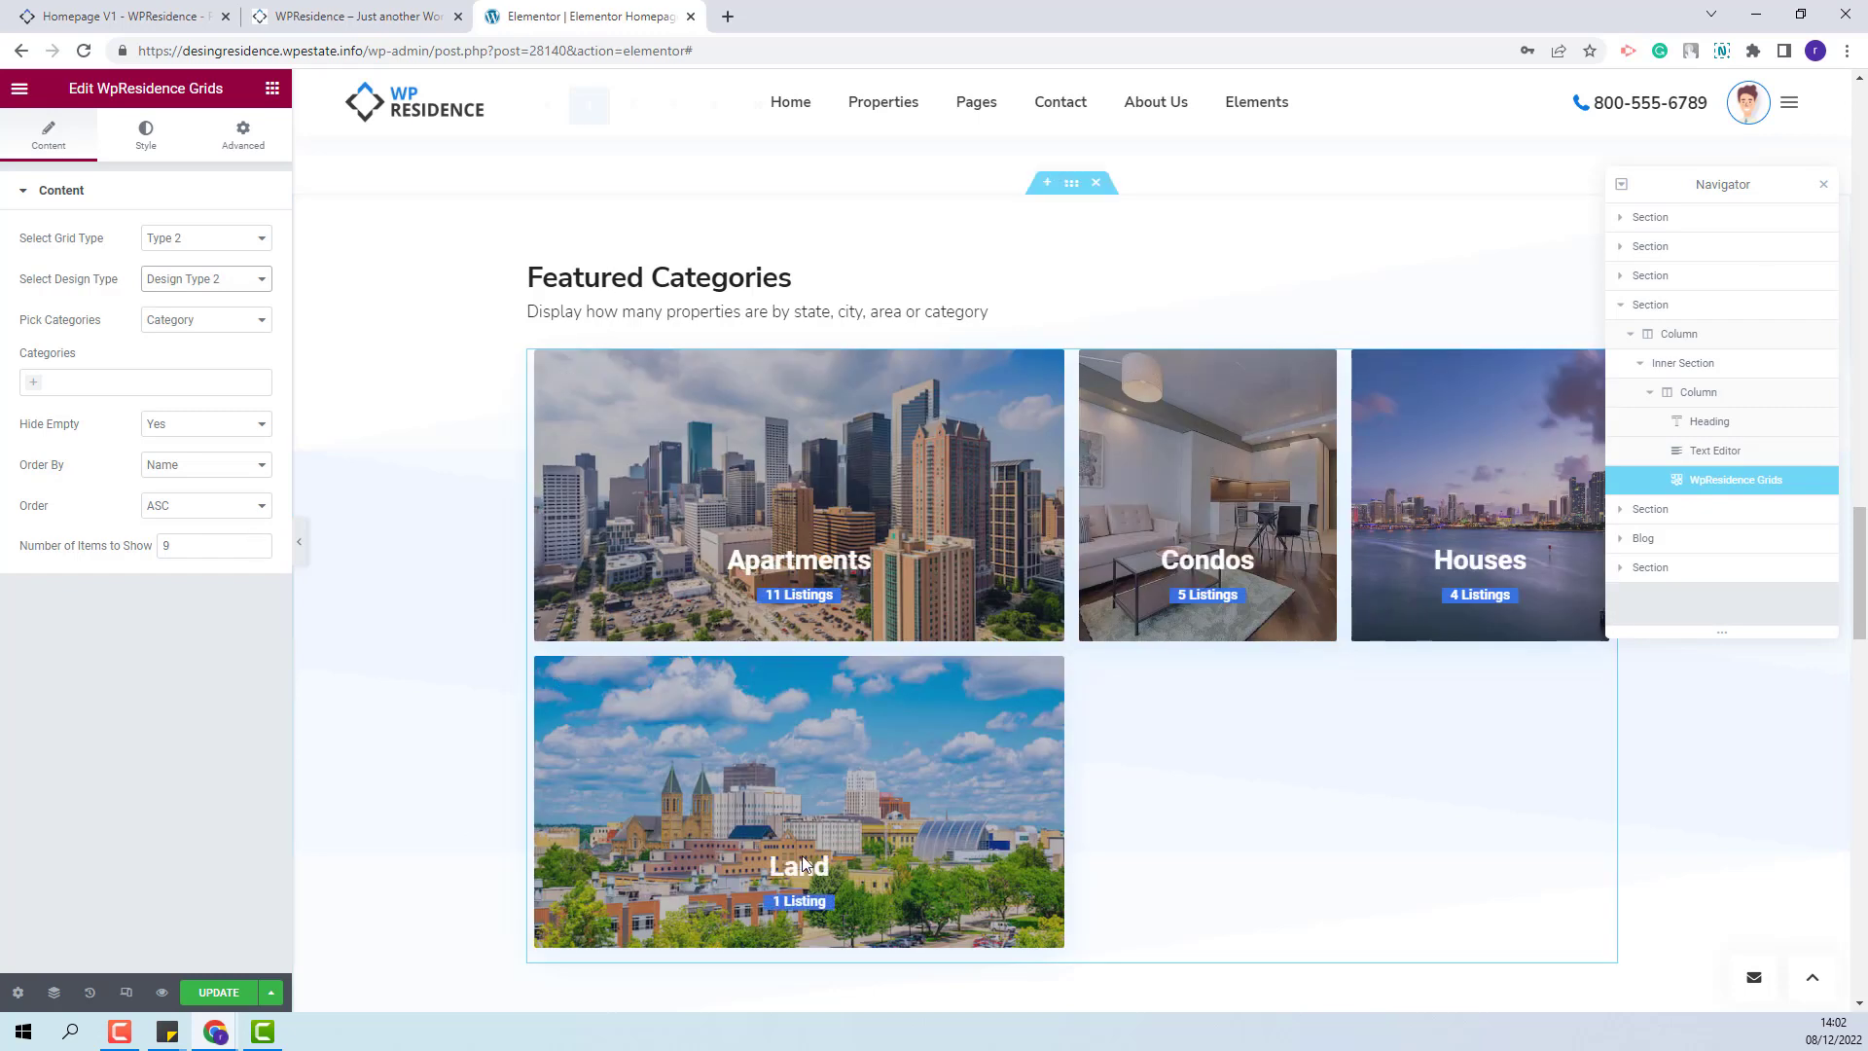
click(190, 321)
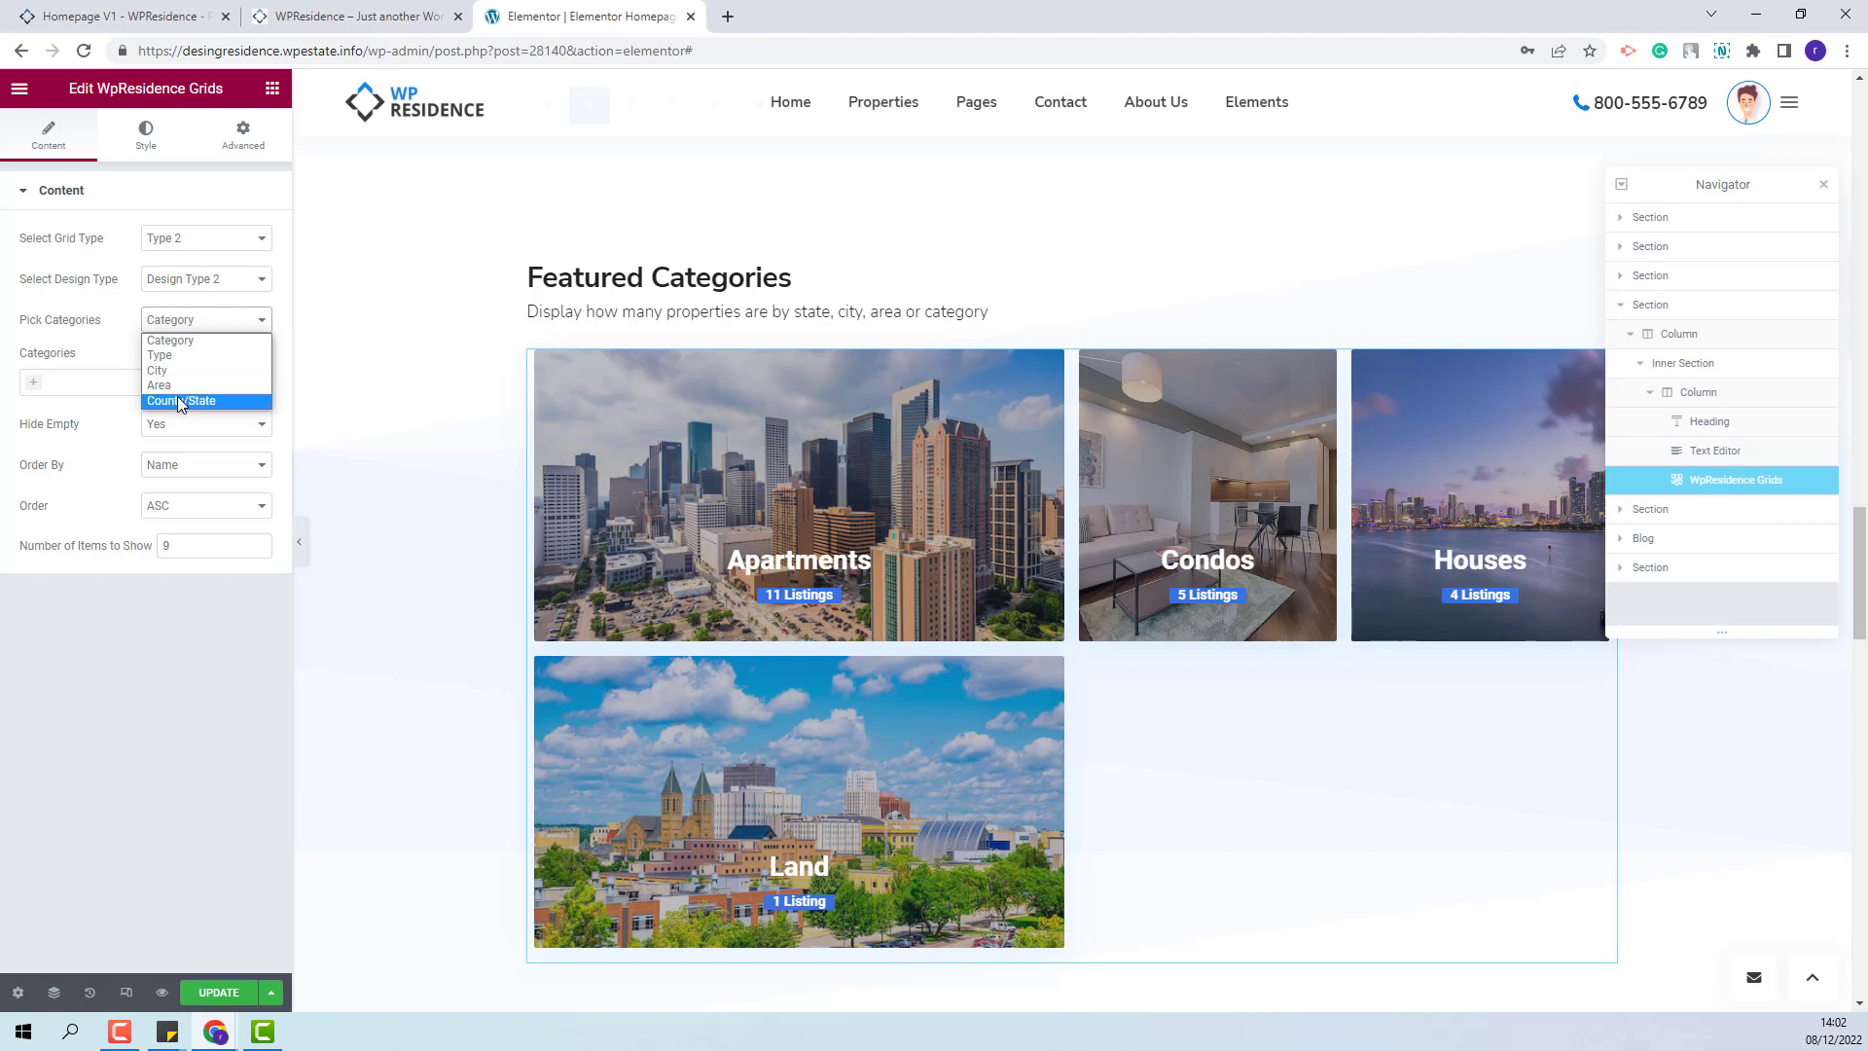
click(36, 390)
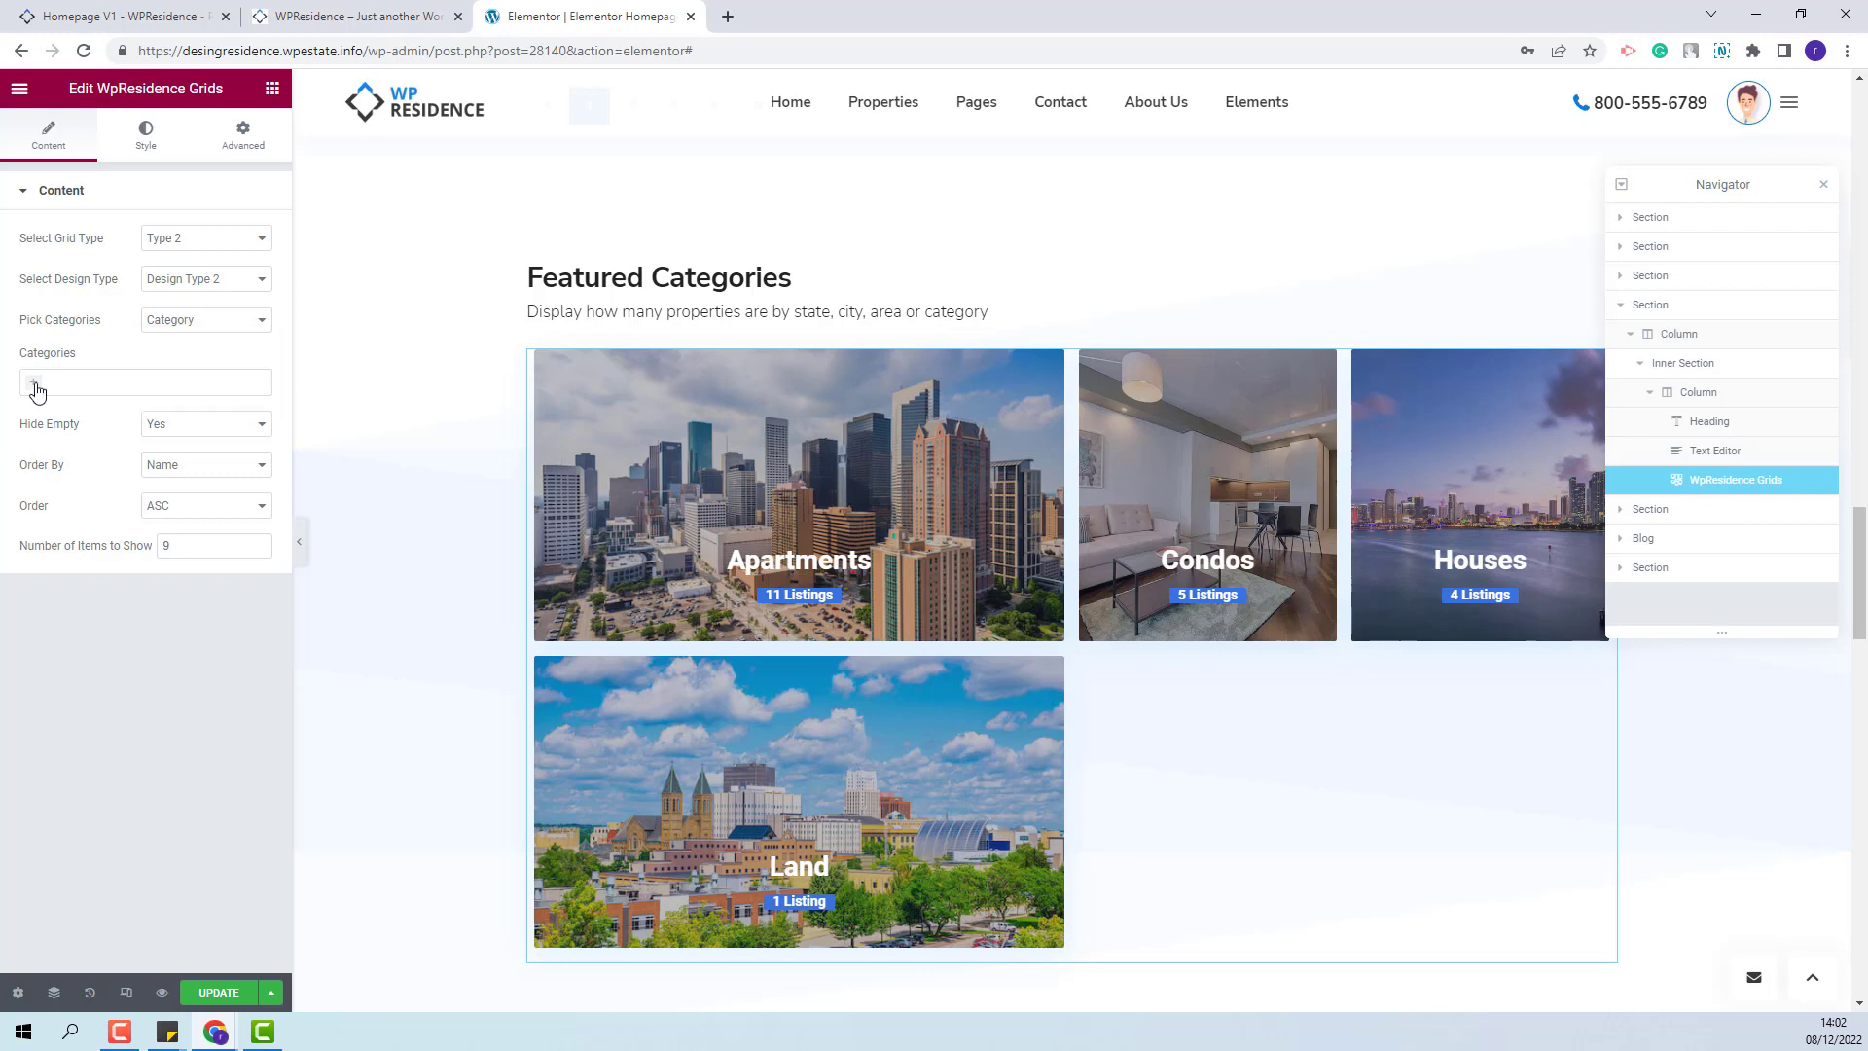
click(36, 389)
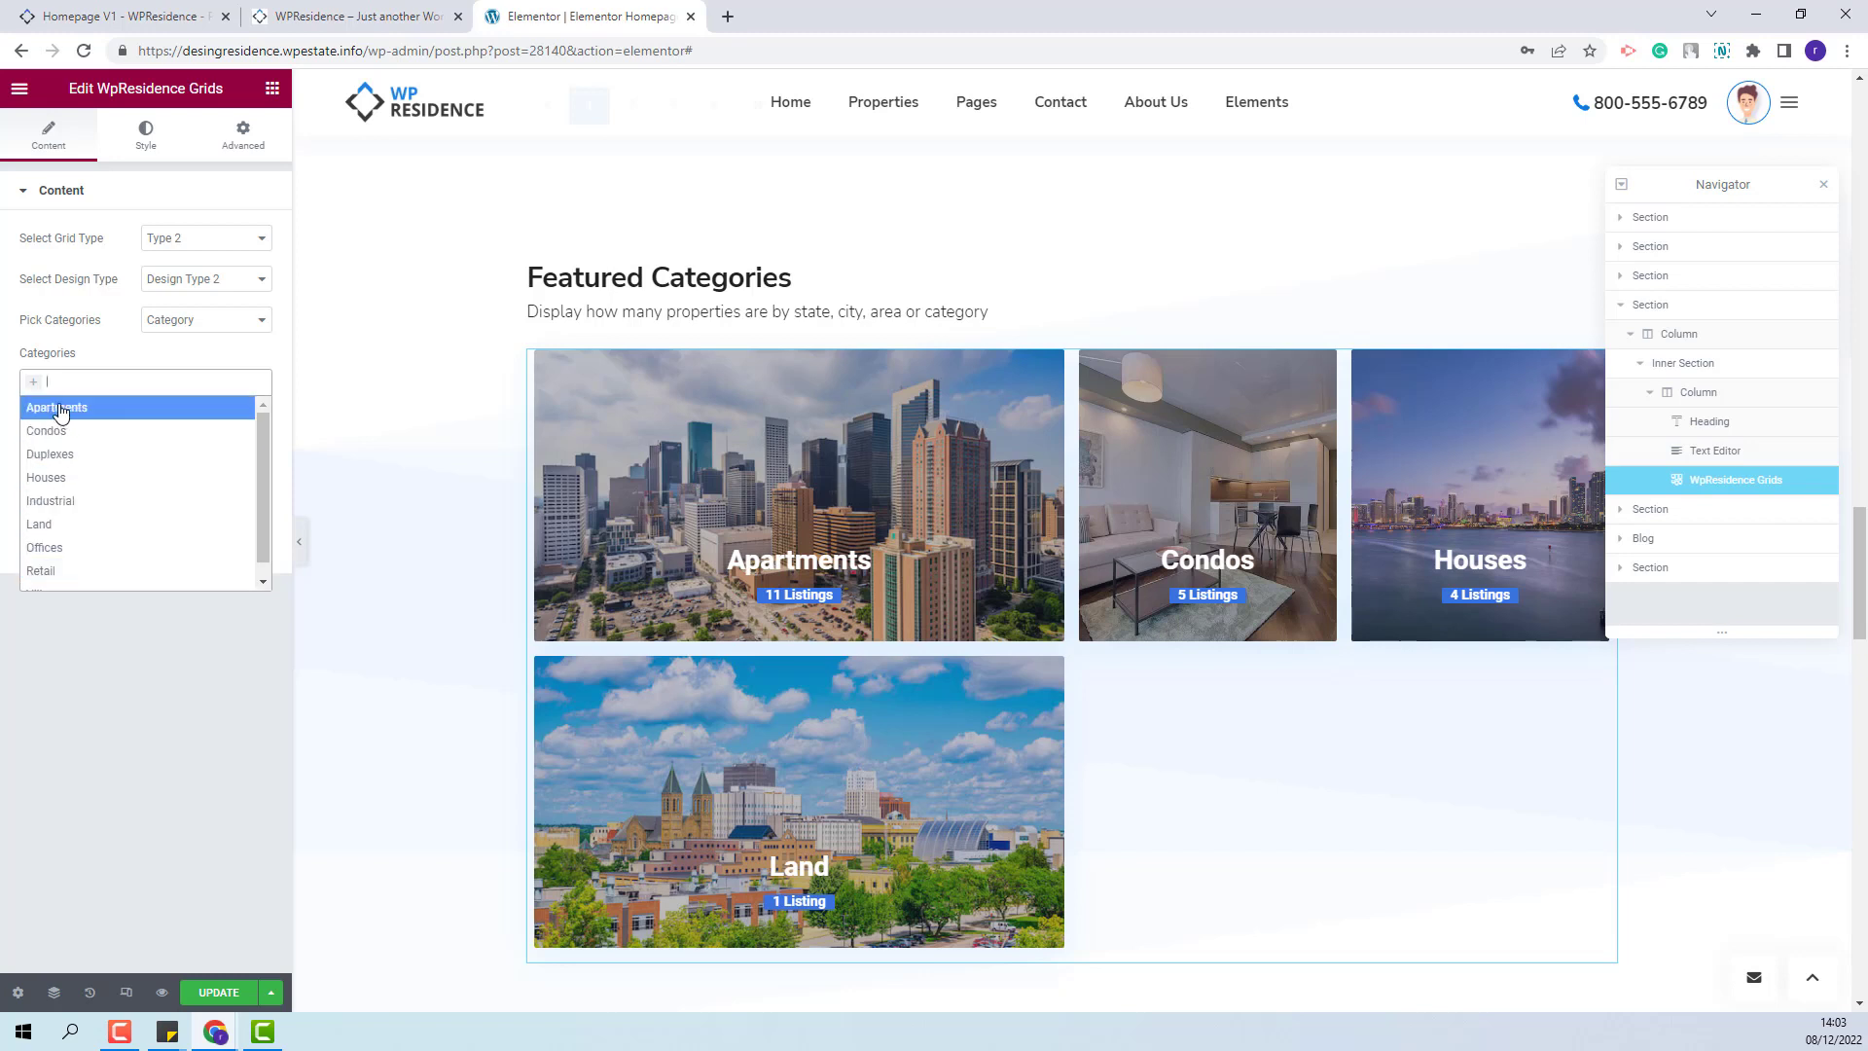
key(Escape)
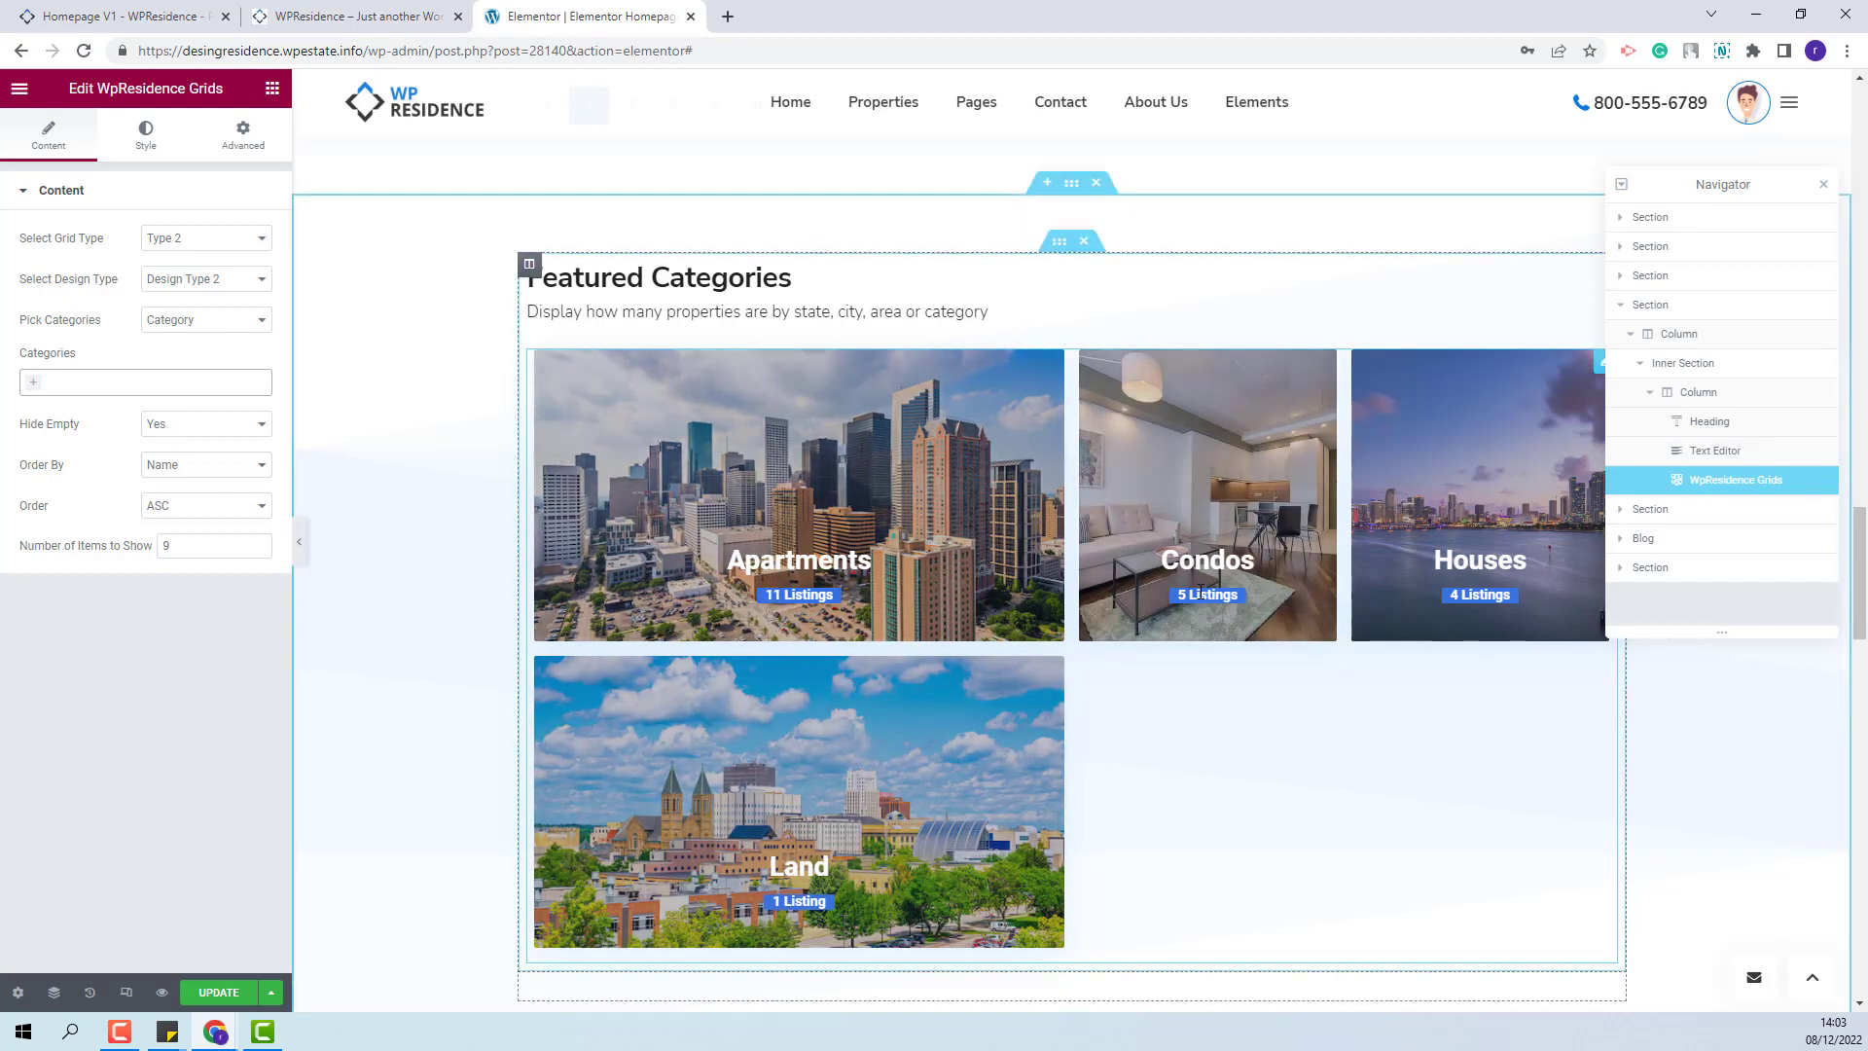
- Show empty categories too and sort the category tiles by ID
click(204, 423)
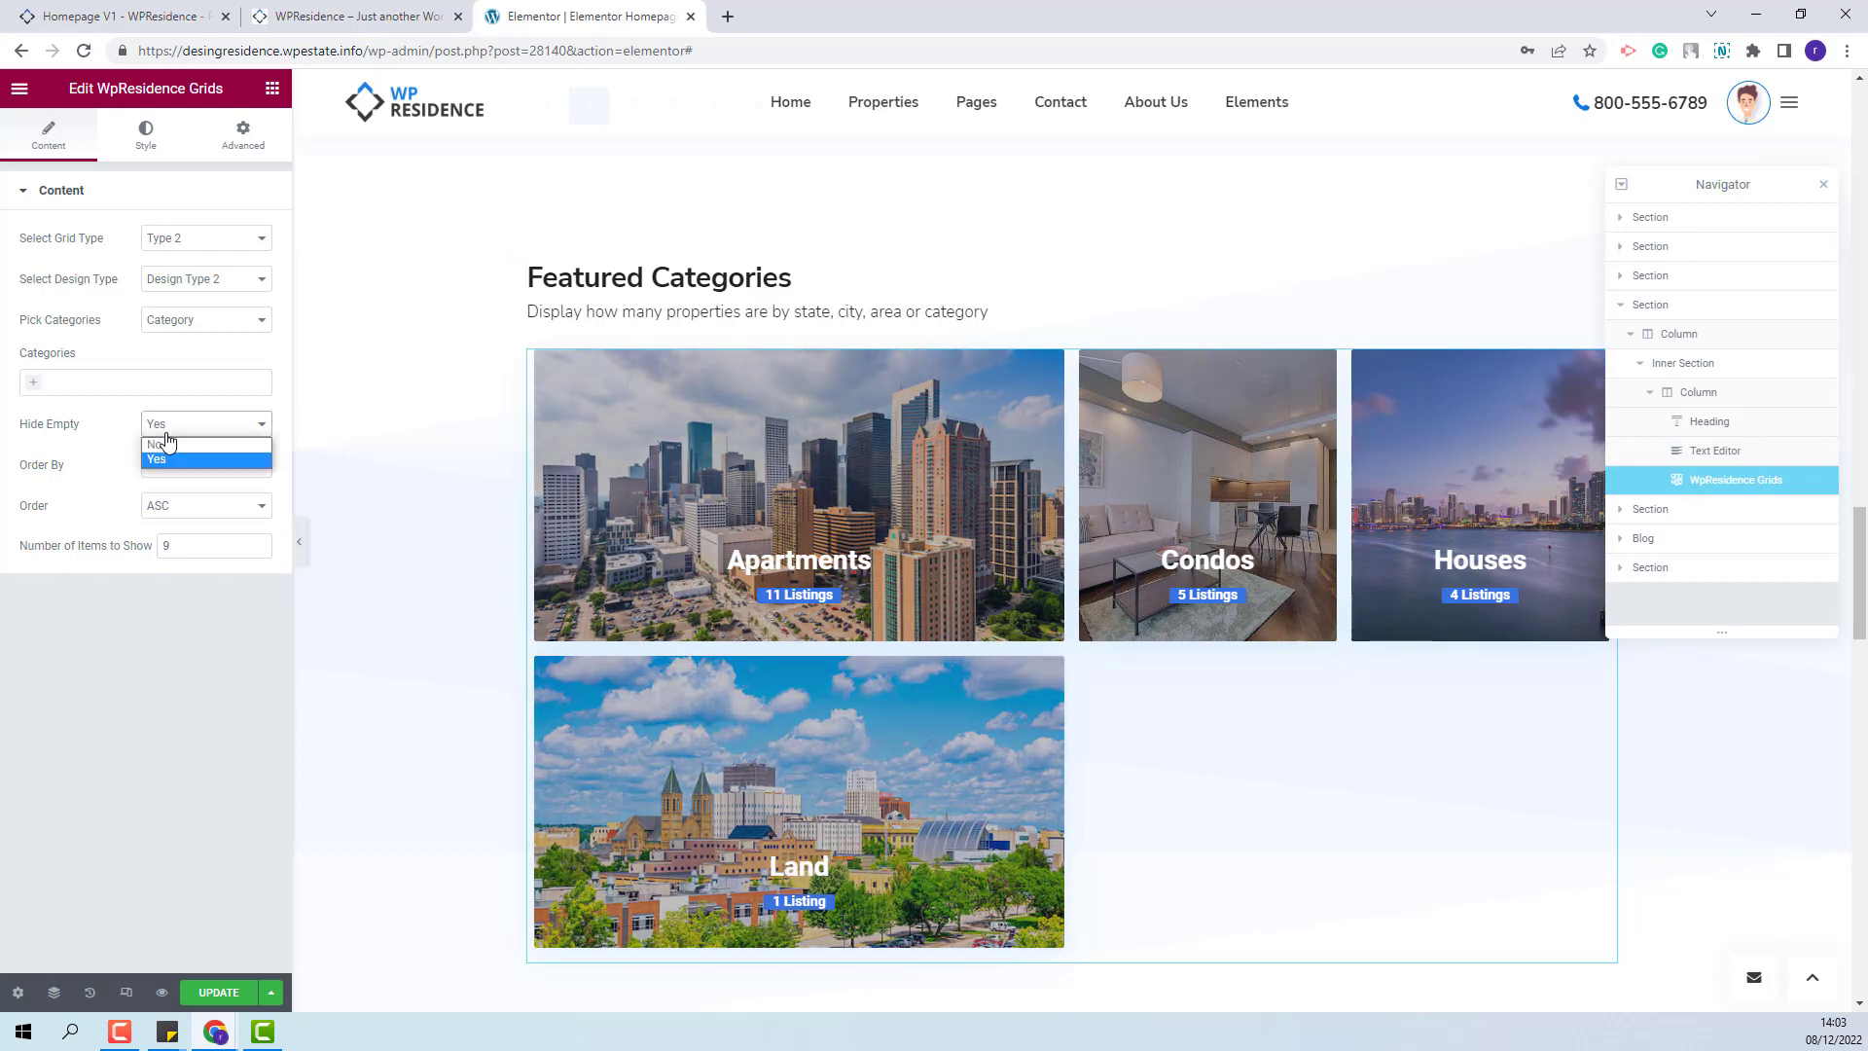
click(180, 455)
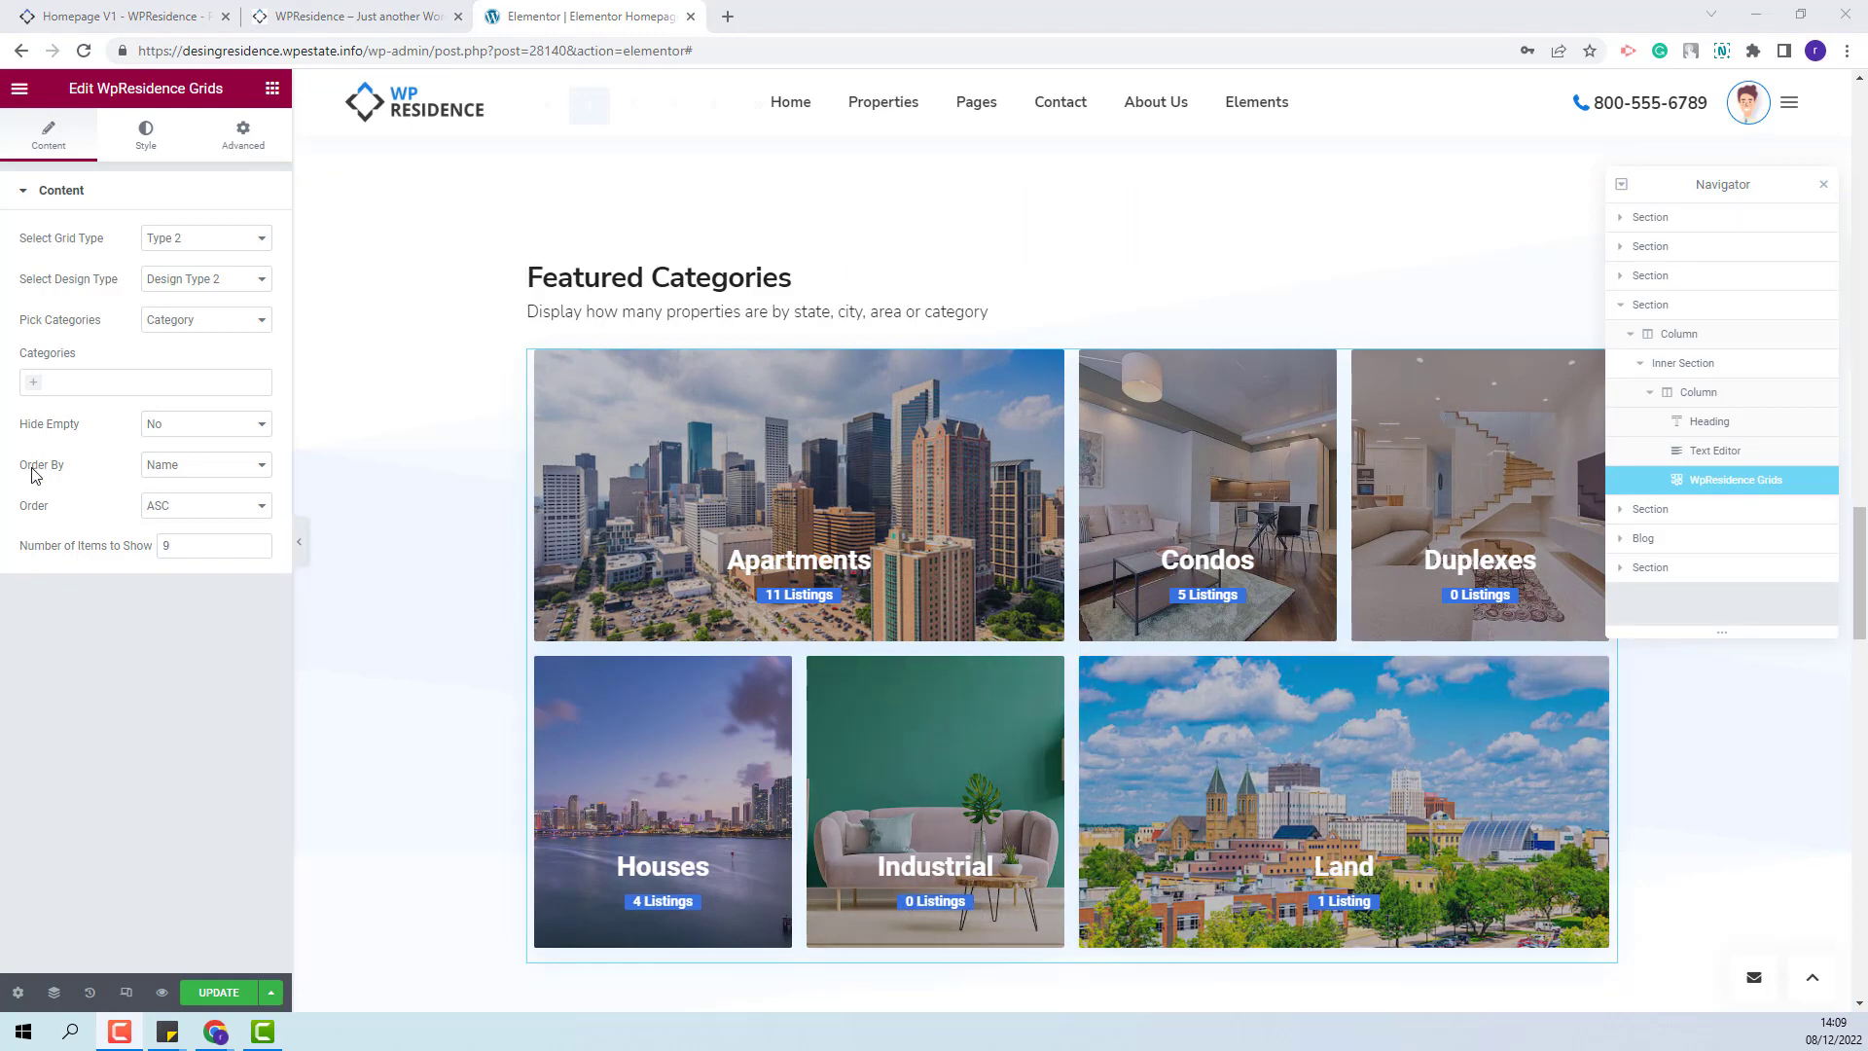
click(190, 467)
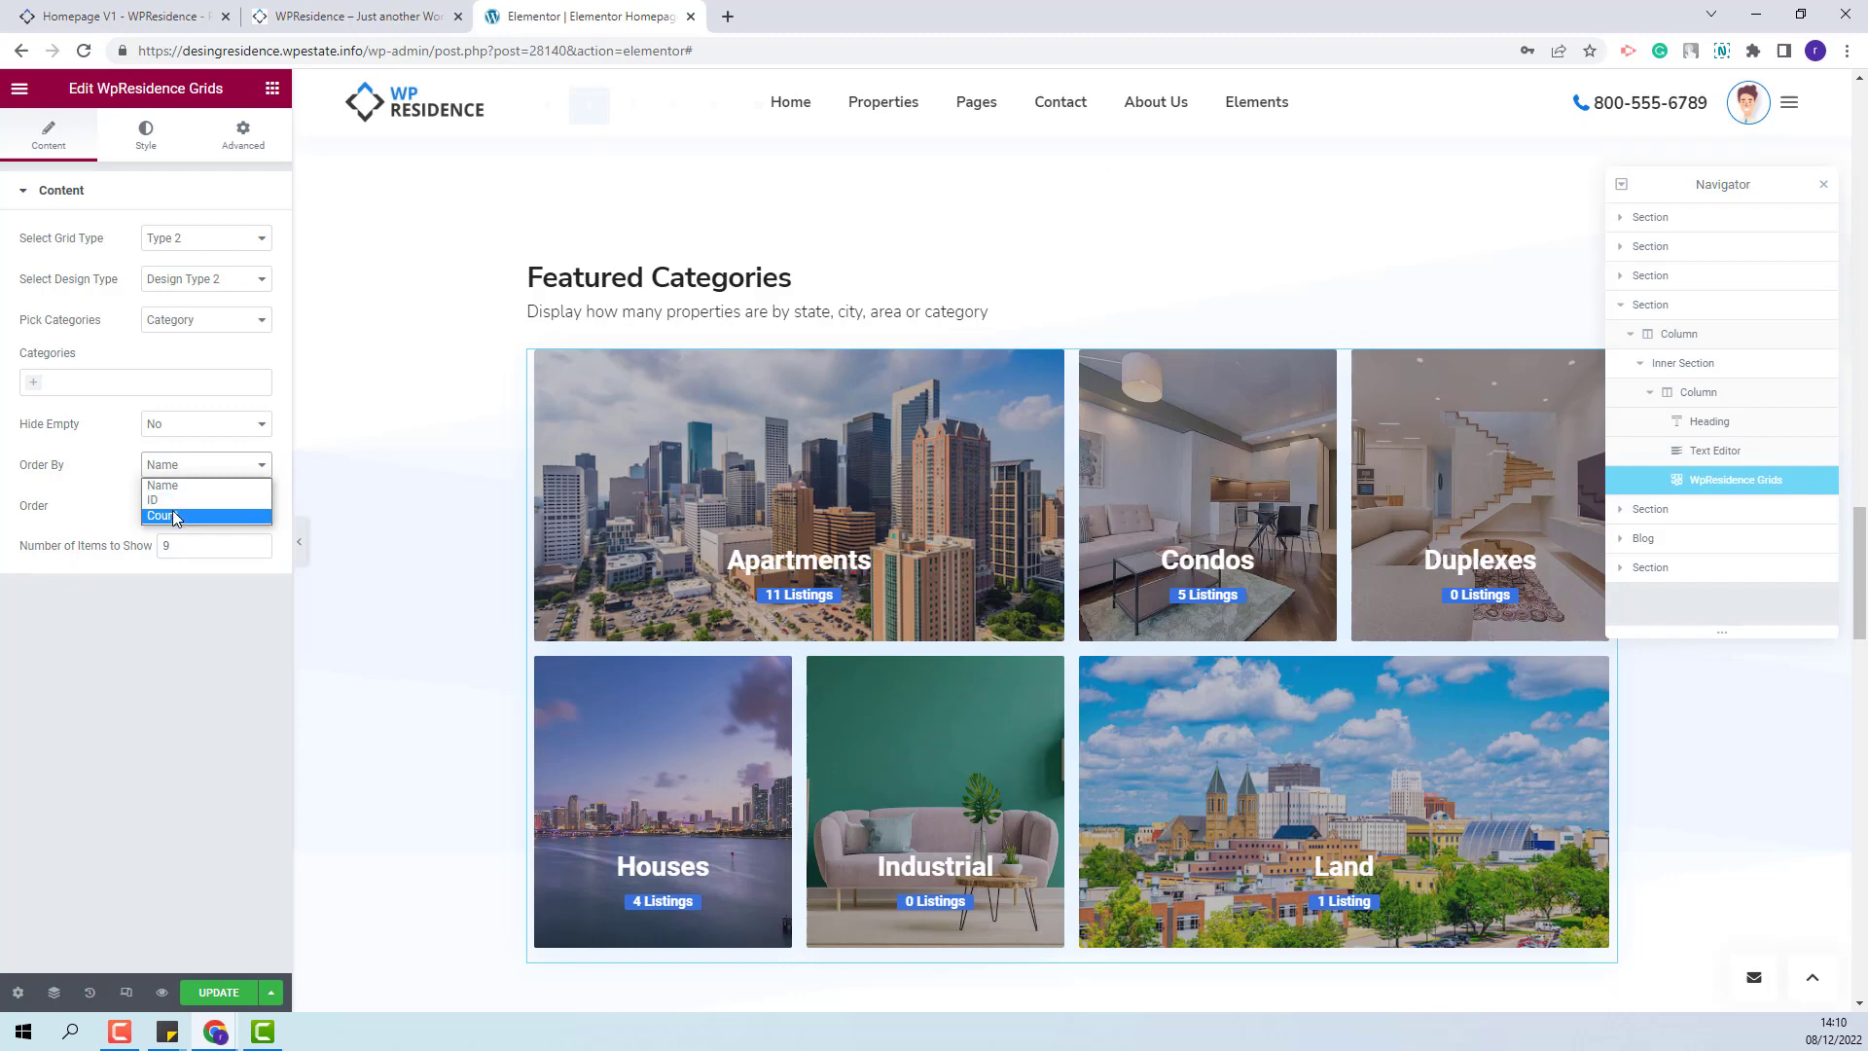
click(172, 500)
- Set the sort order to ASC and change Number of Items to Show to 6
click(199, 508)
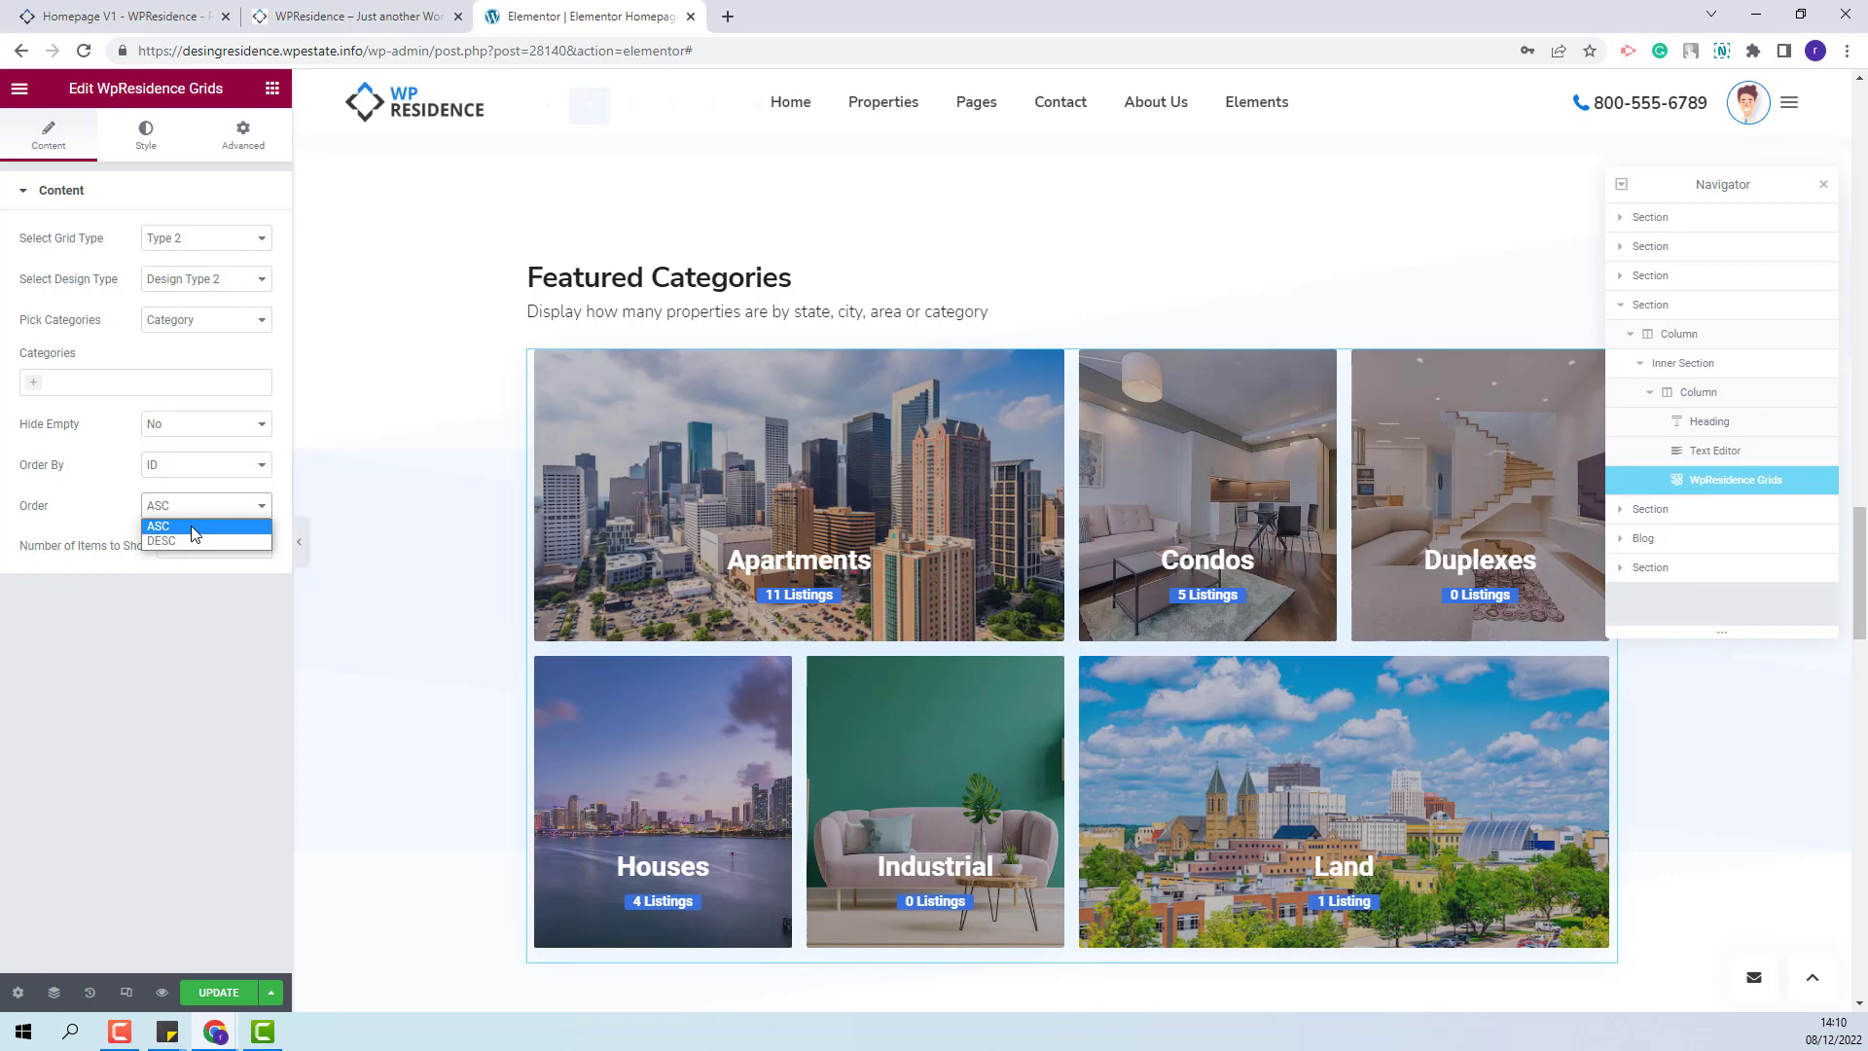
click(189, 541)
click(180, 505)
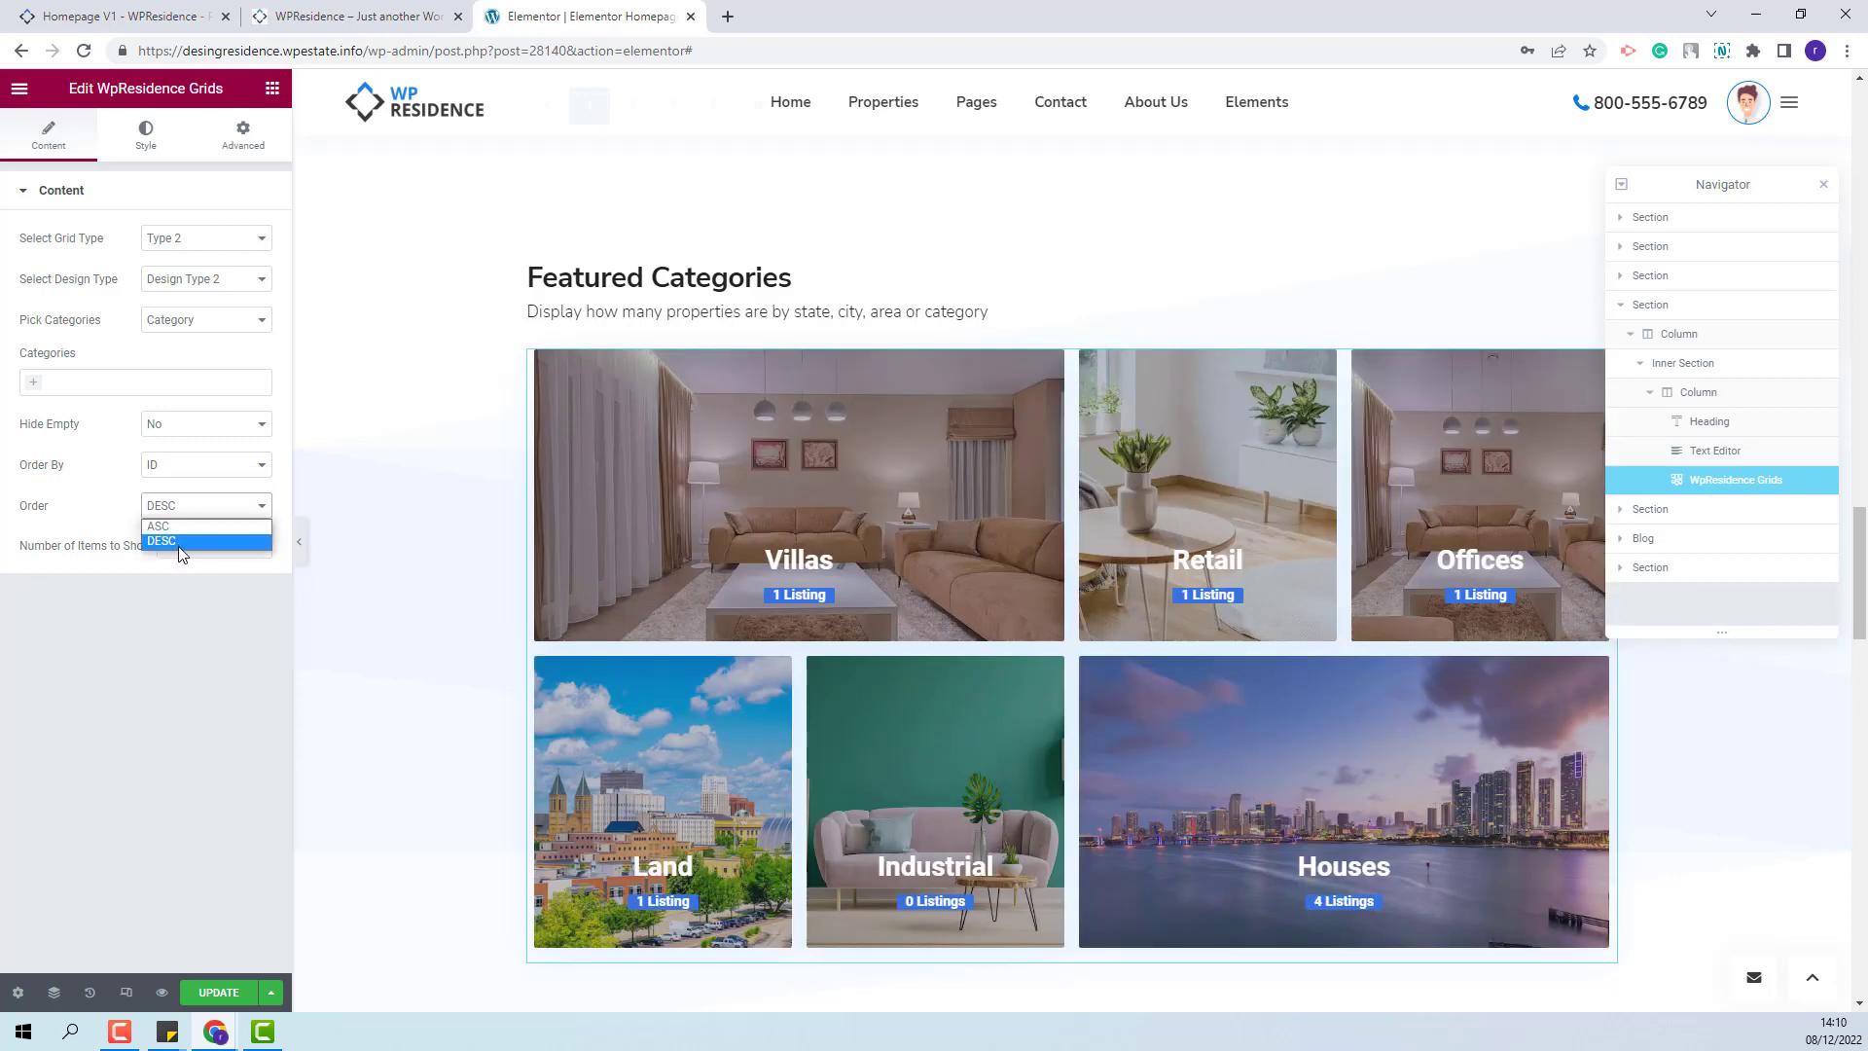
click(175, 526)
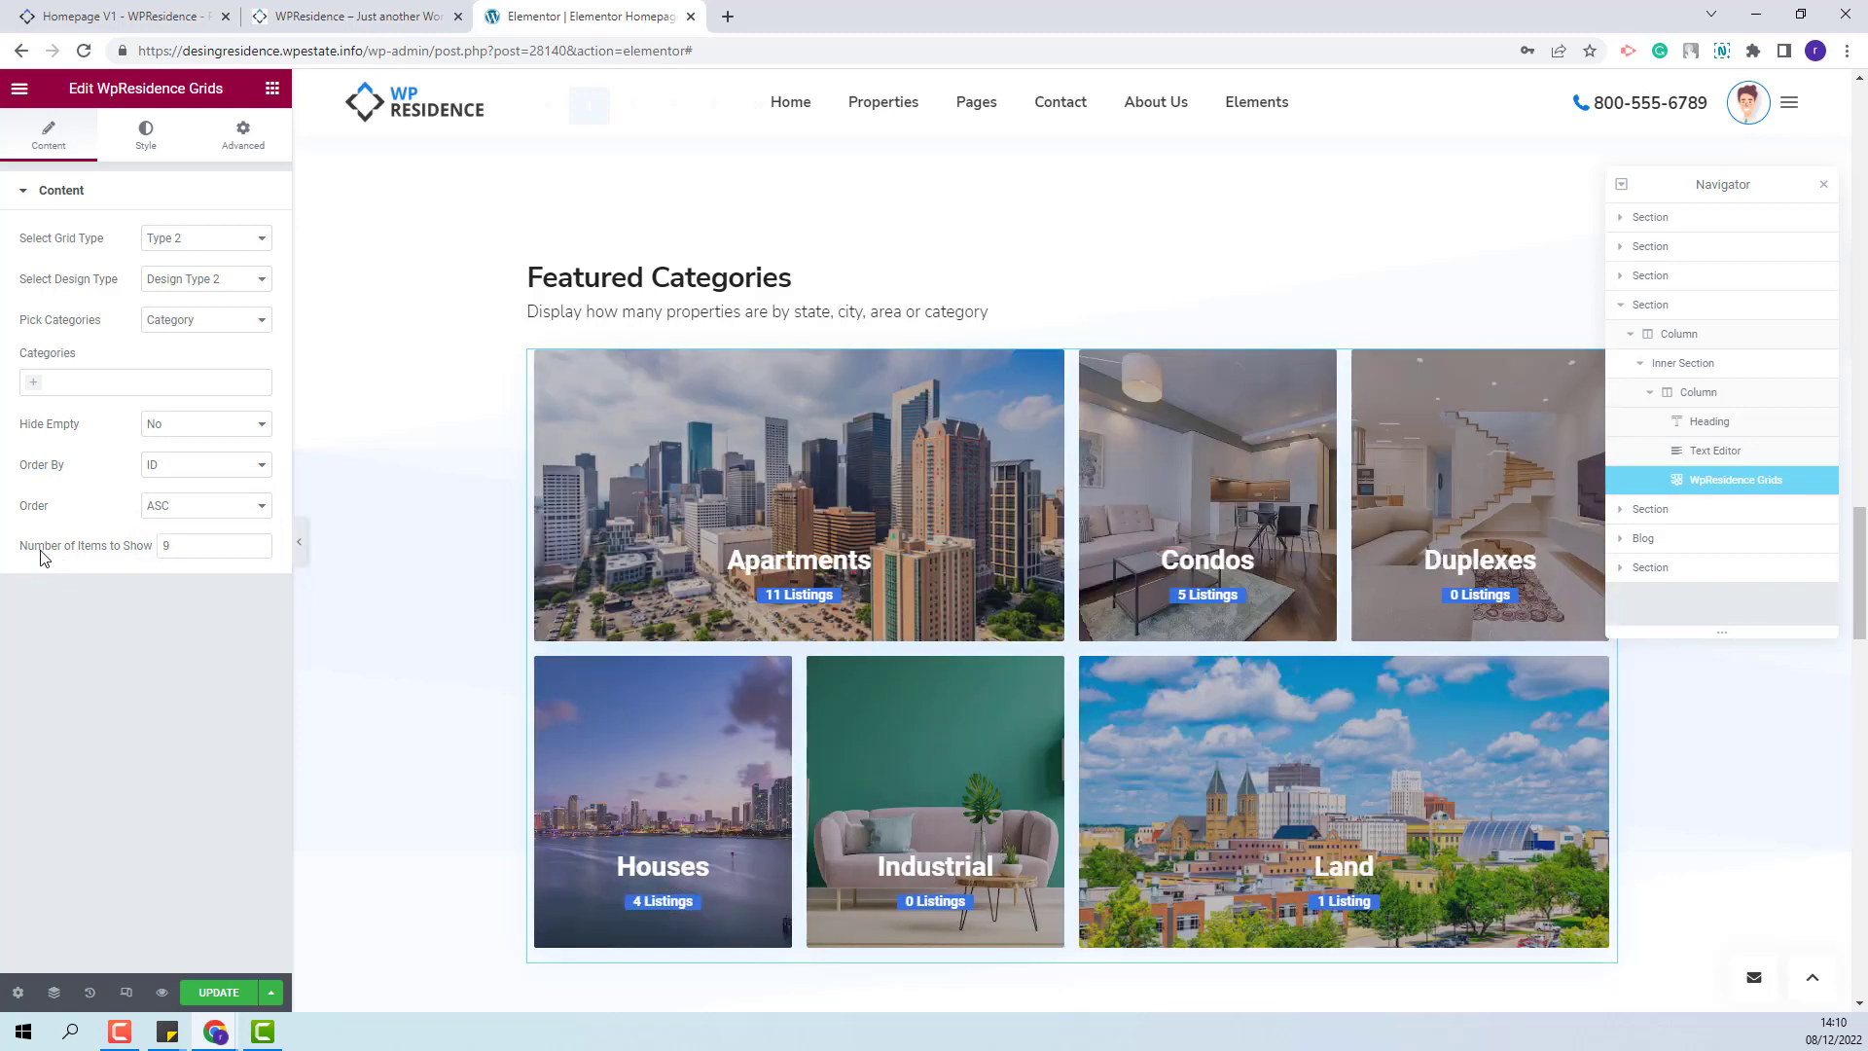
double_click(188, 545)
text(6)
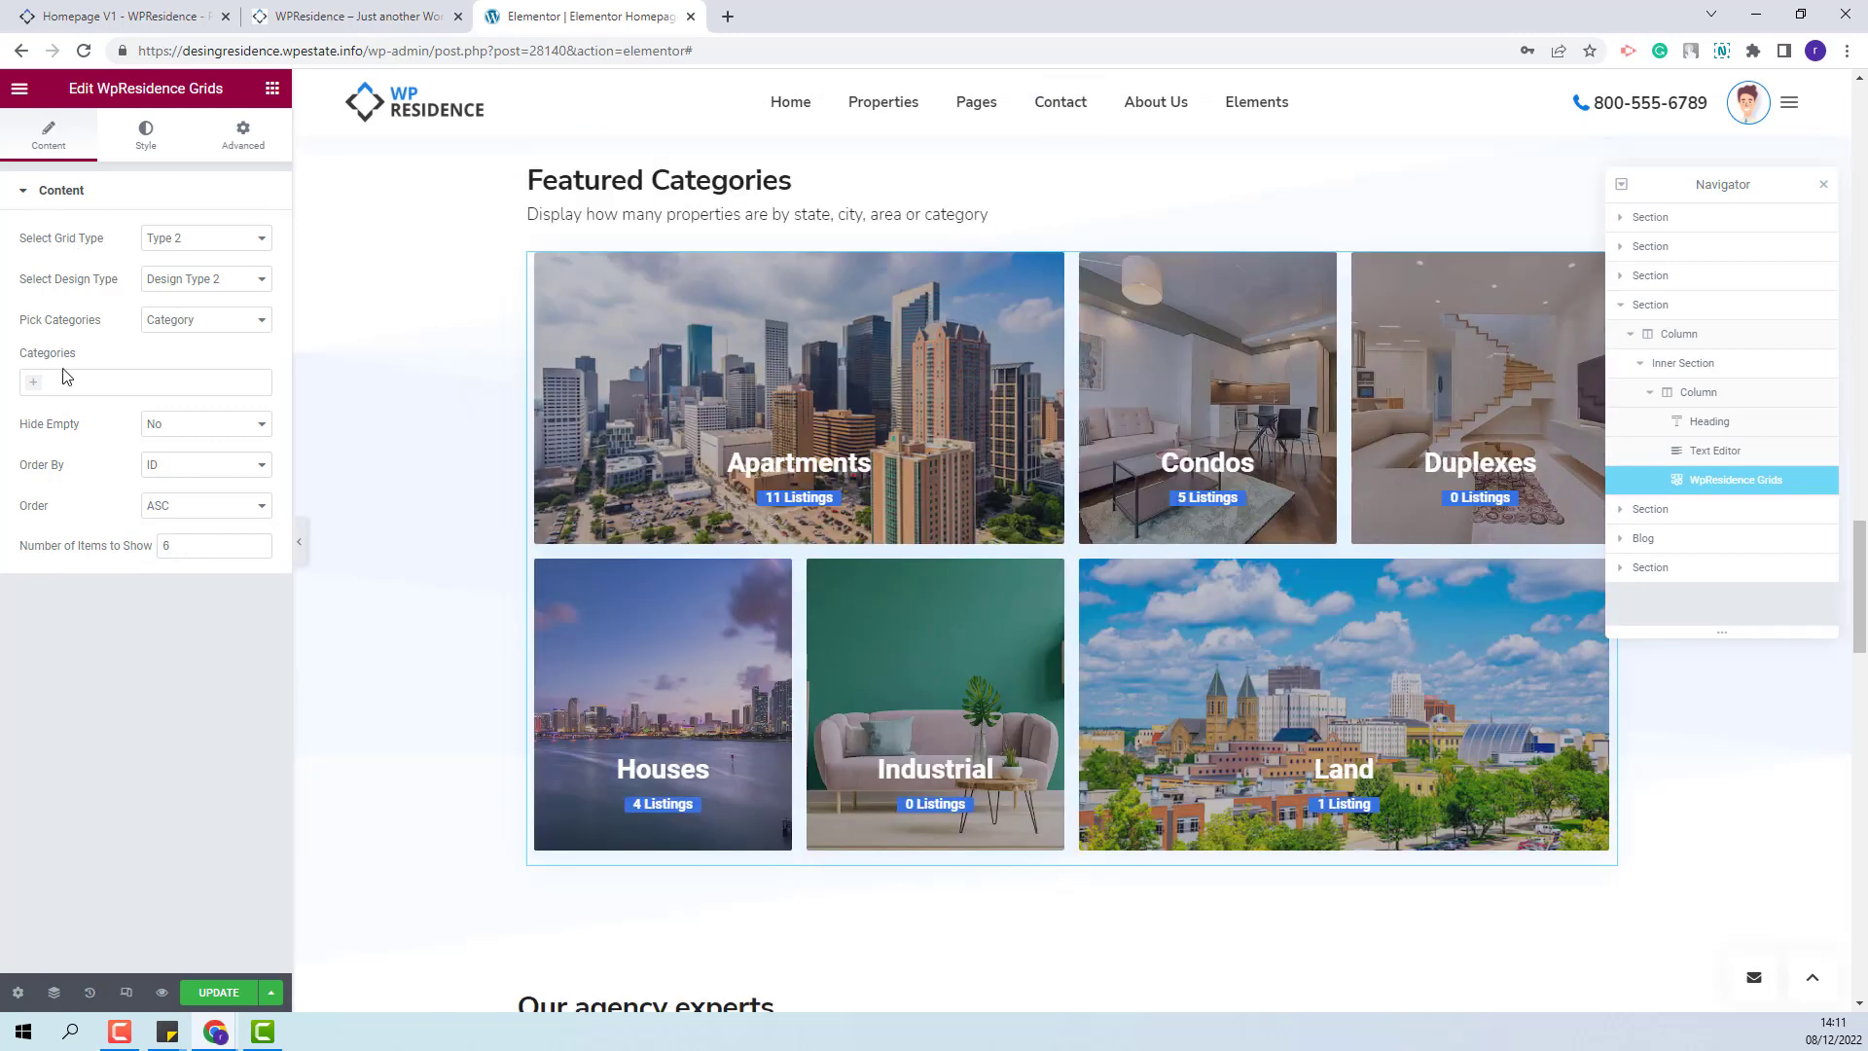
- Set the tiles' linked Border Radius to 5, keeping height 300 and gaps 15
click(156, 152)
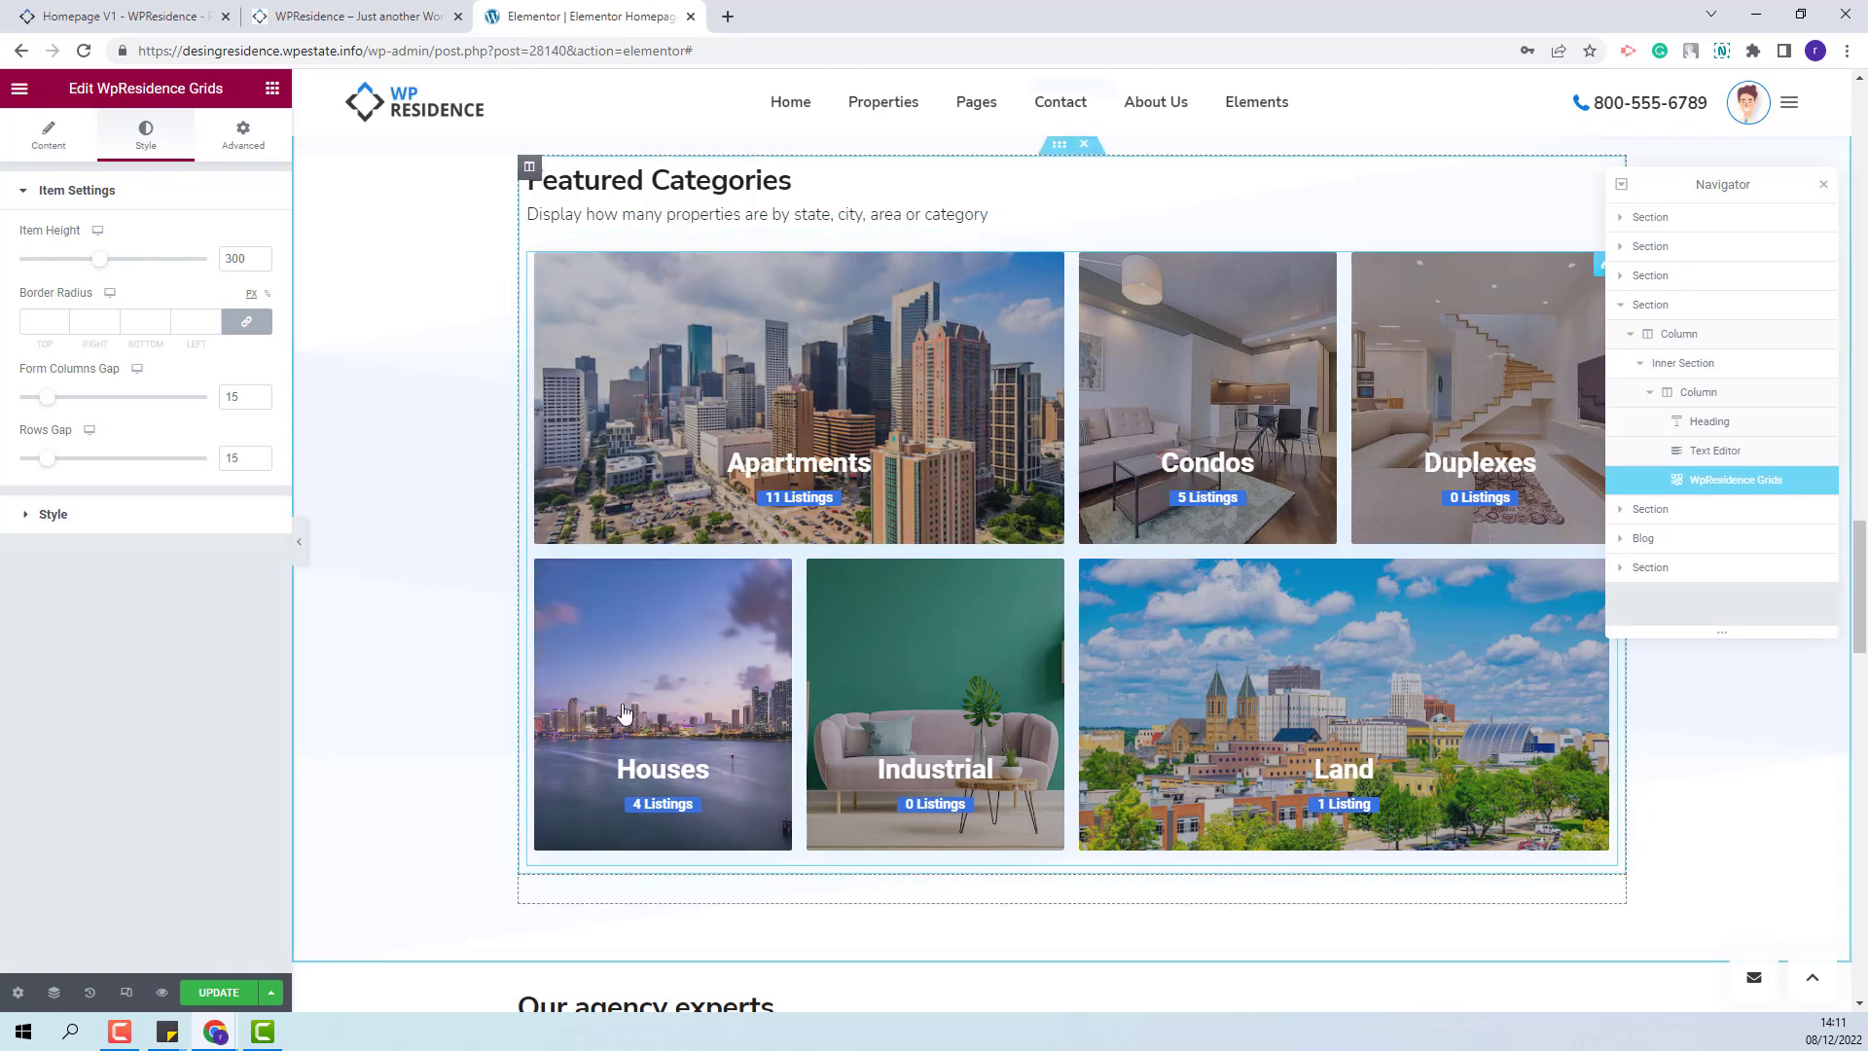
click(258, 255)
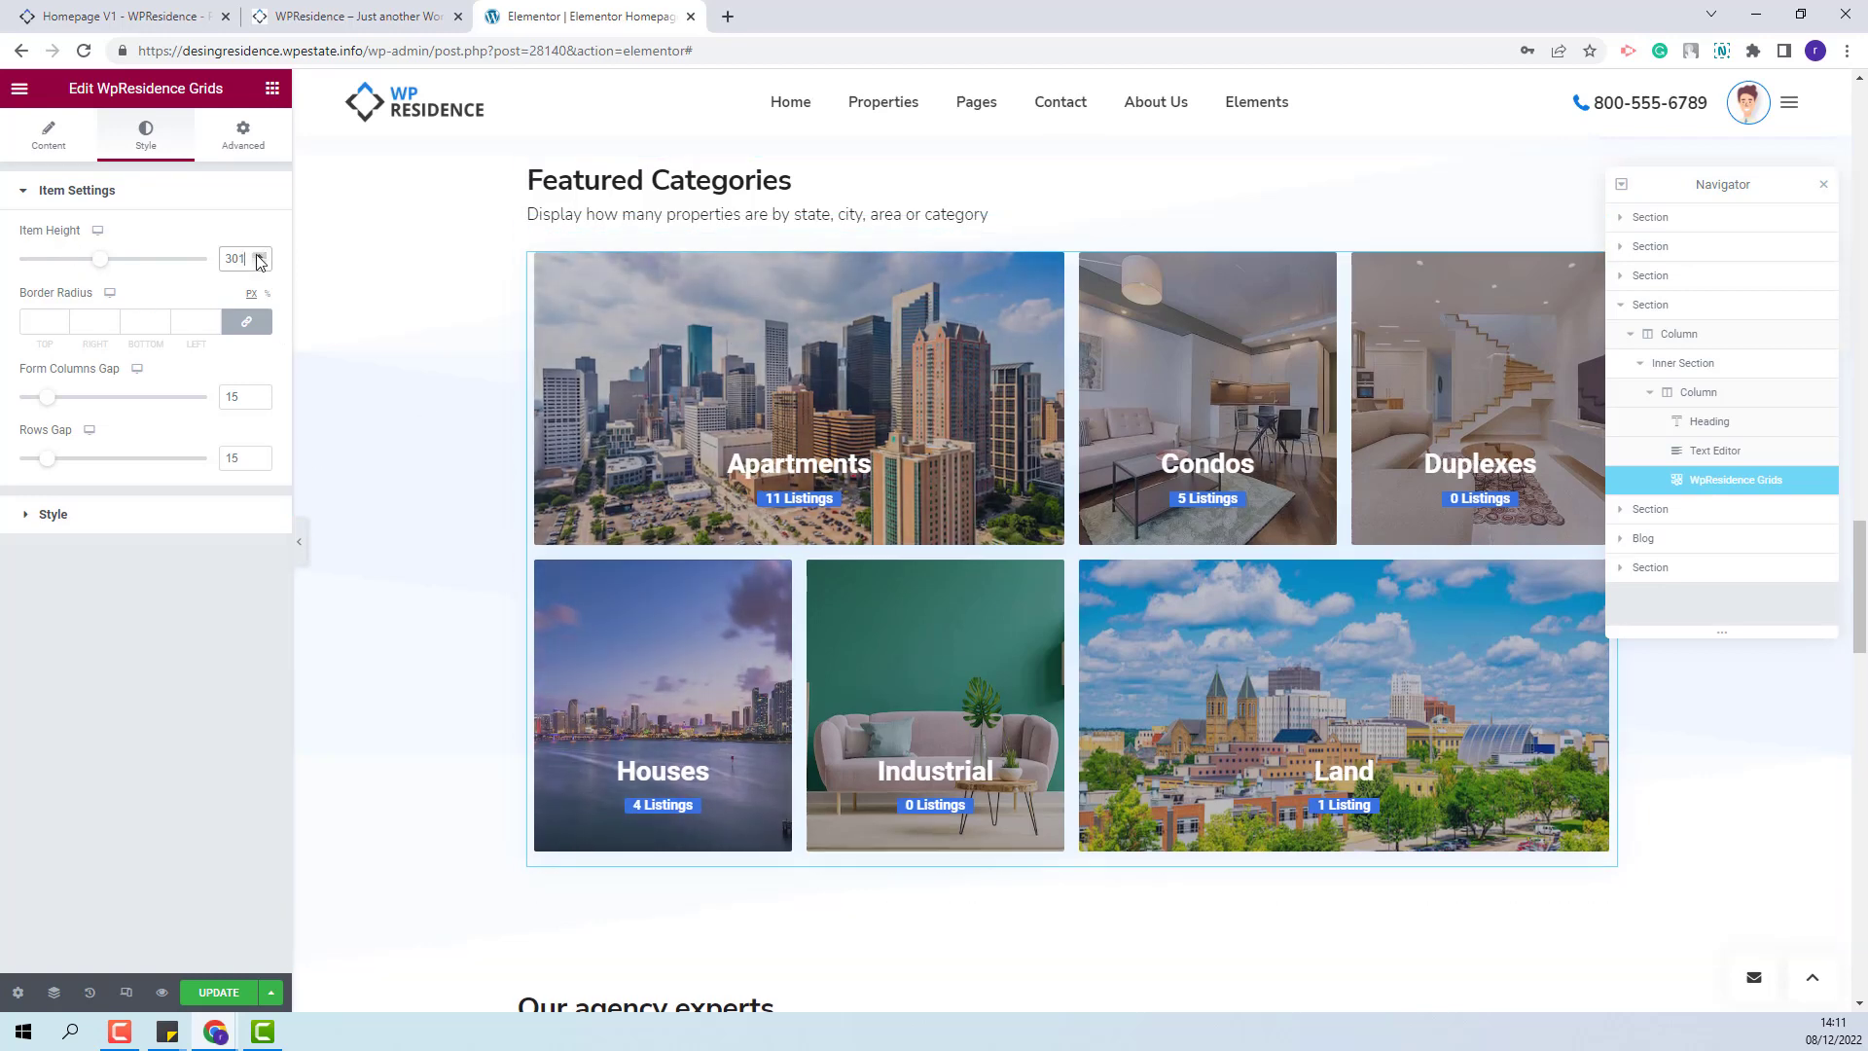
click(259, 263)
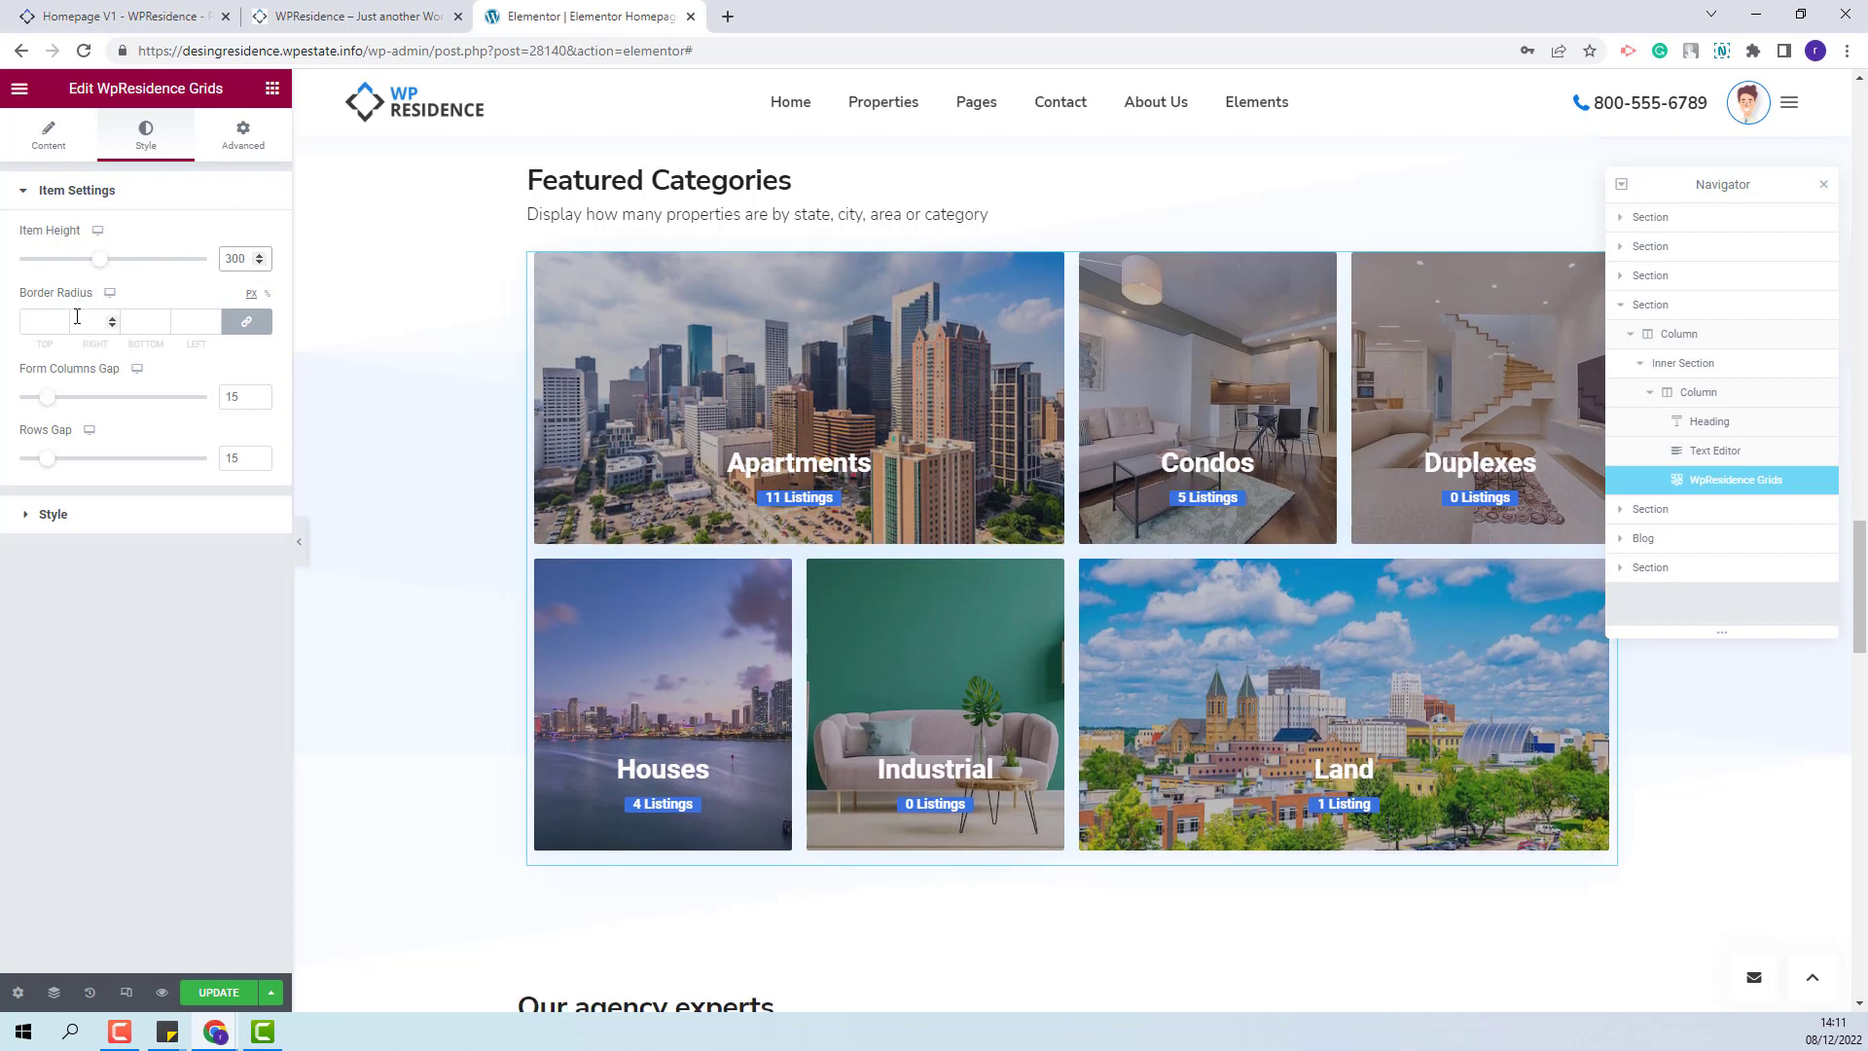
click(38, 320)
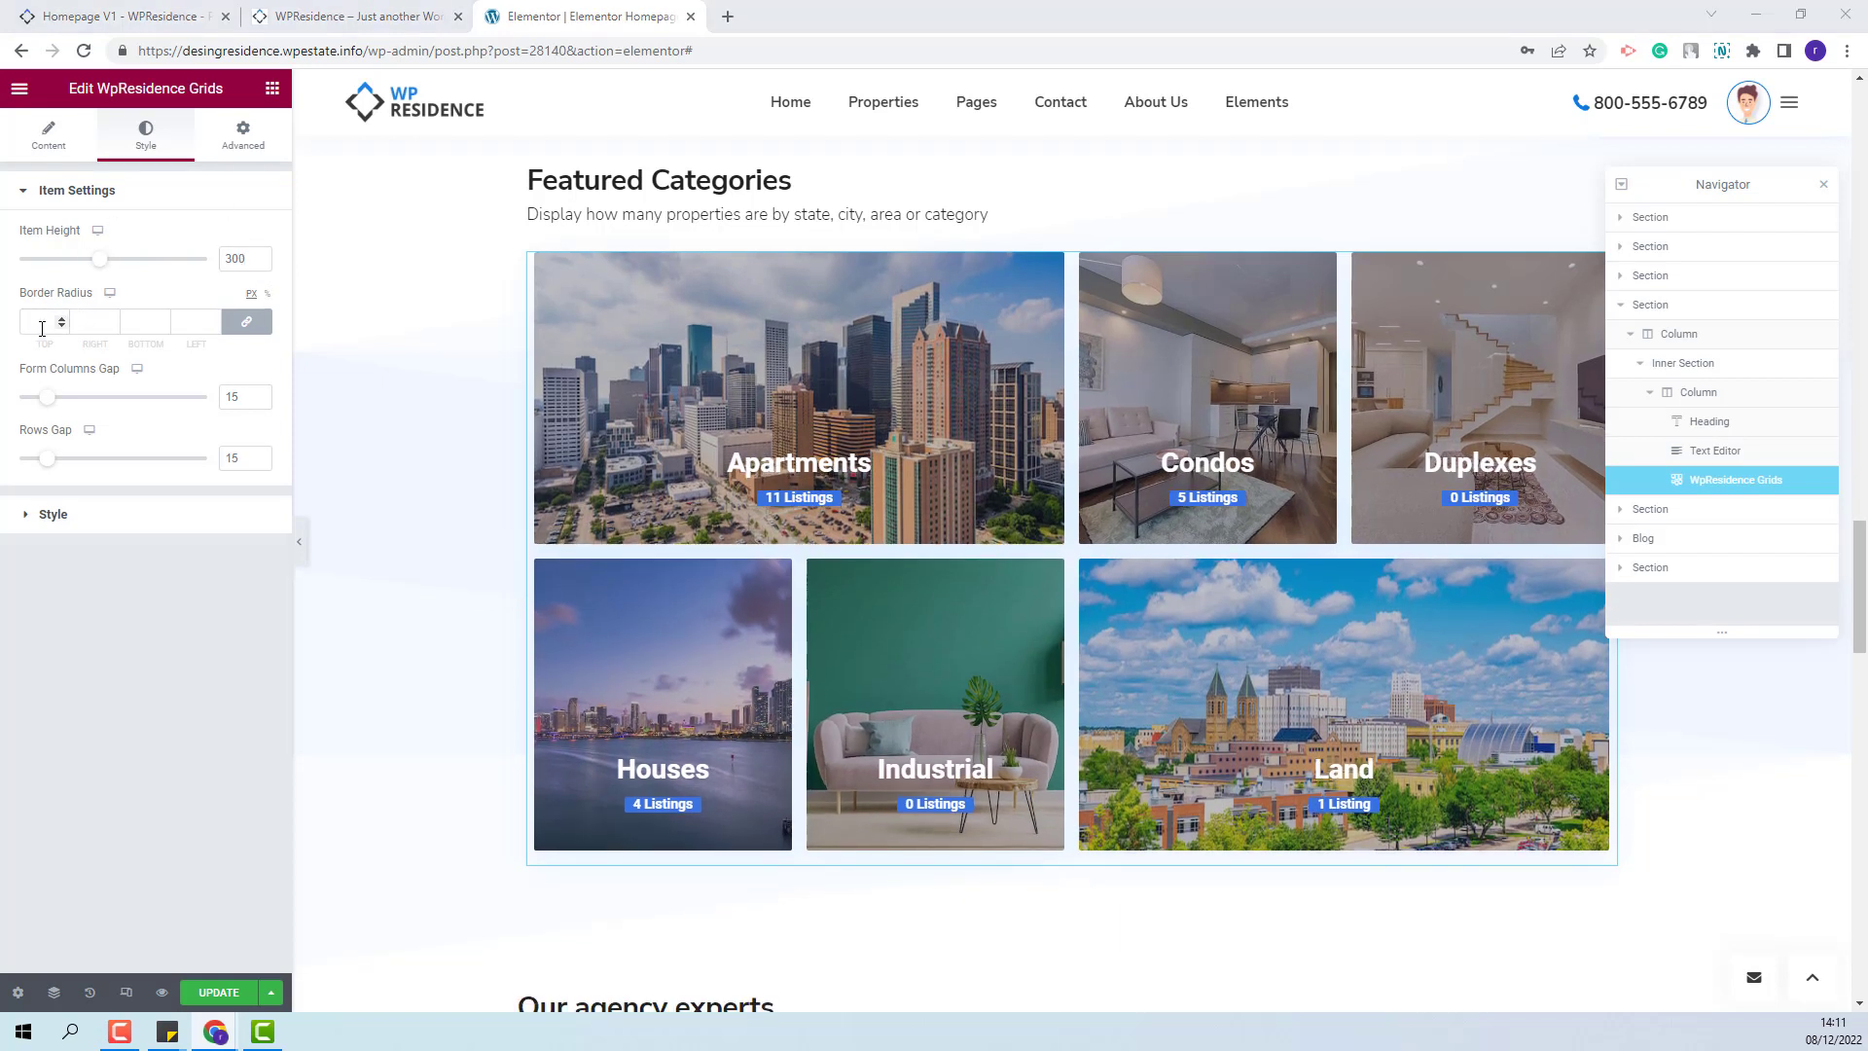
text(5)
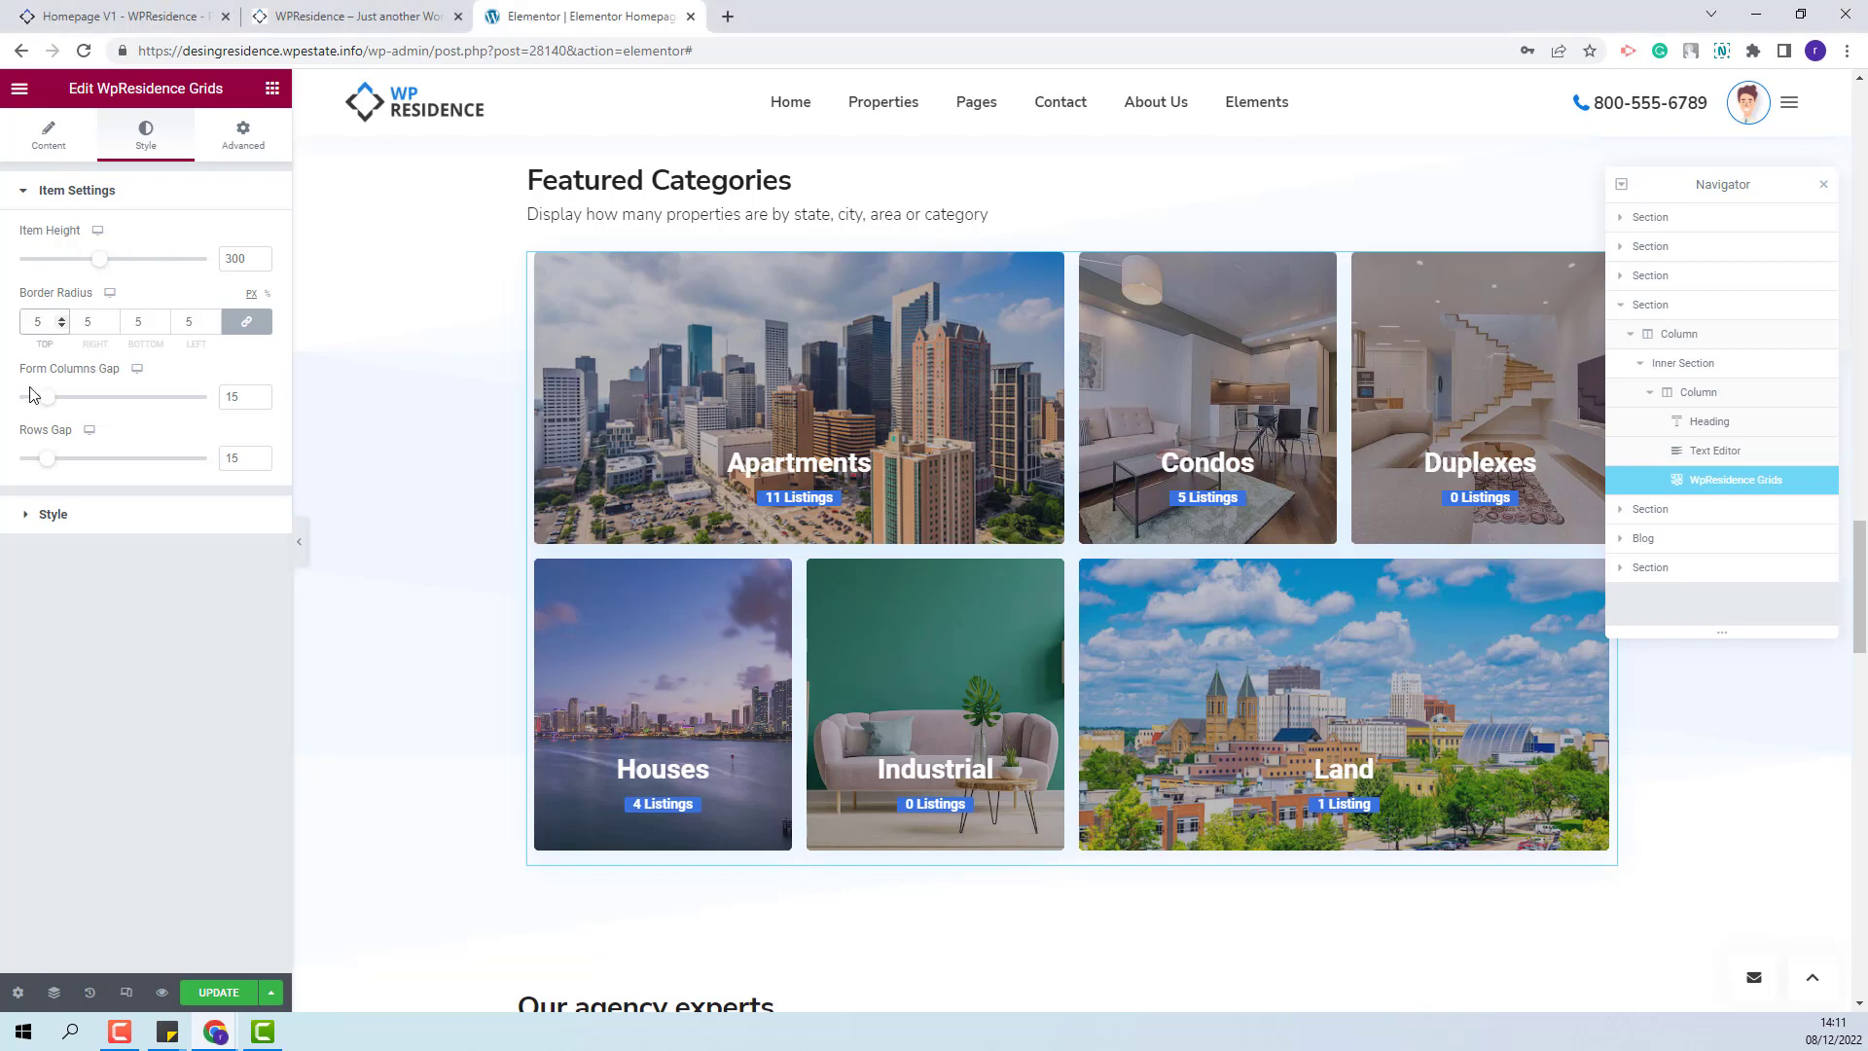
click(260, 393)
scroll(263, 399, up, 8)
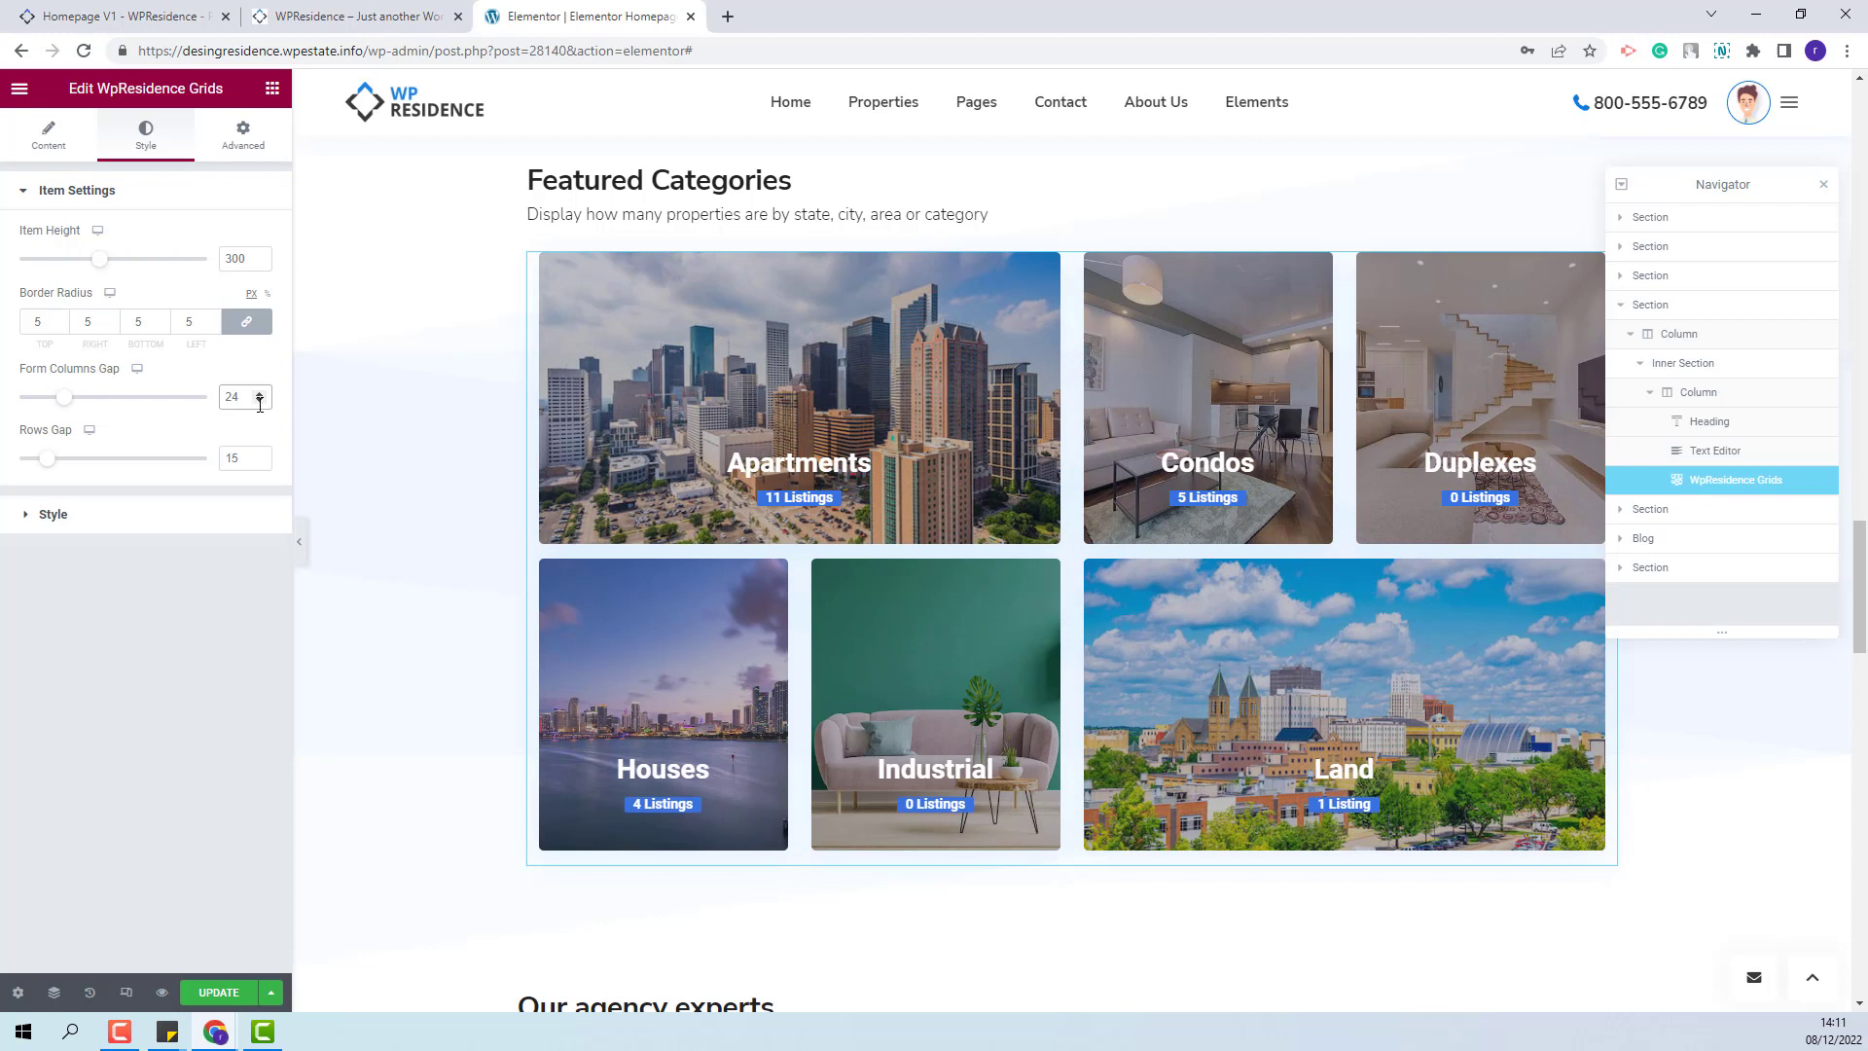
scroll(260, 401, down, 9)
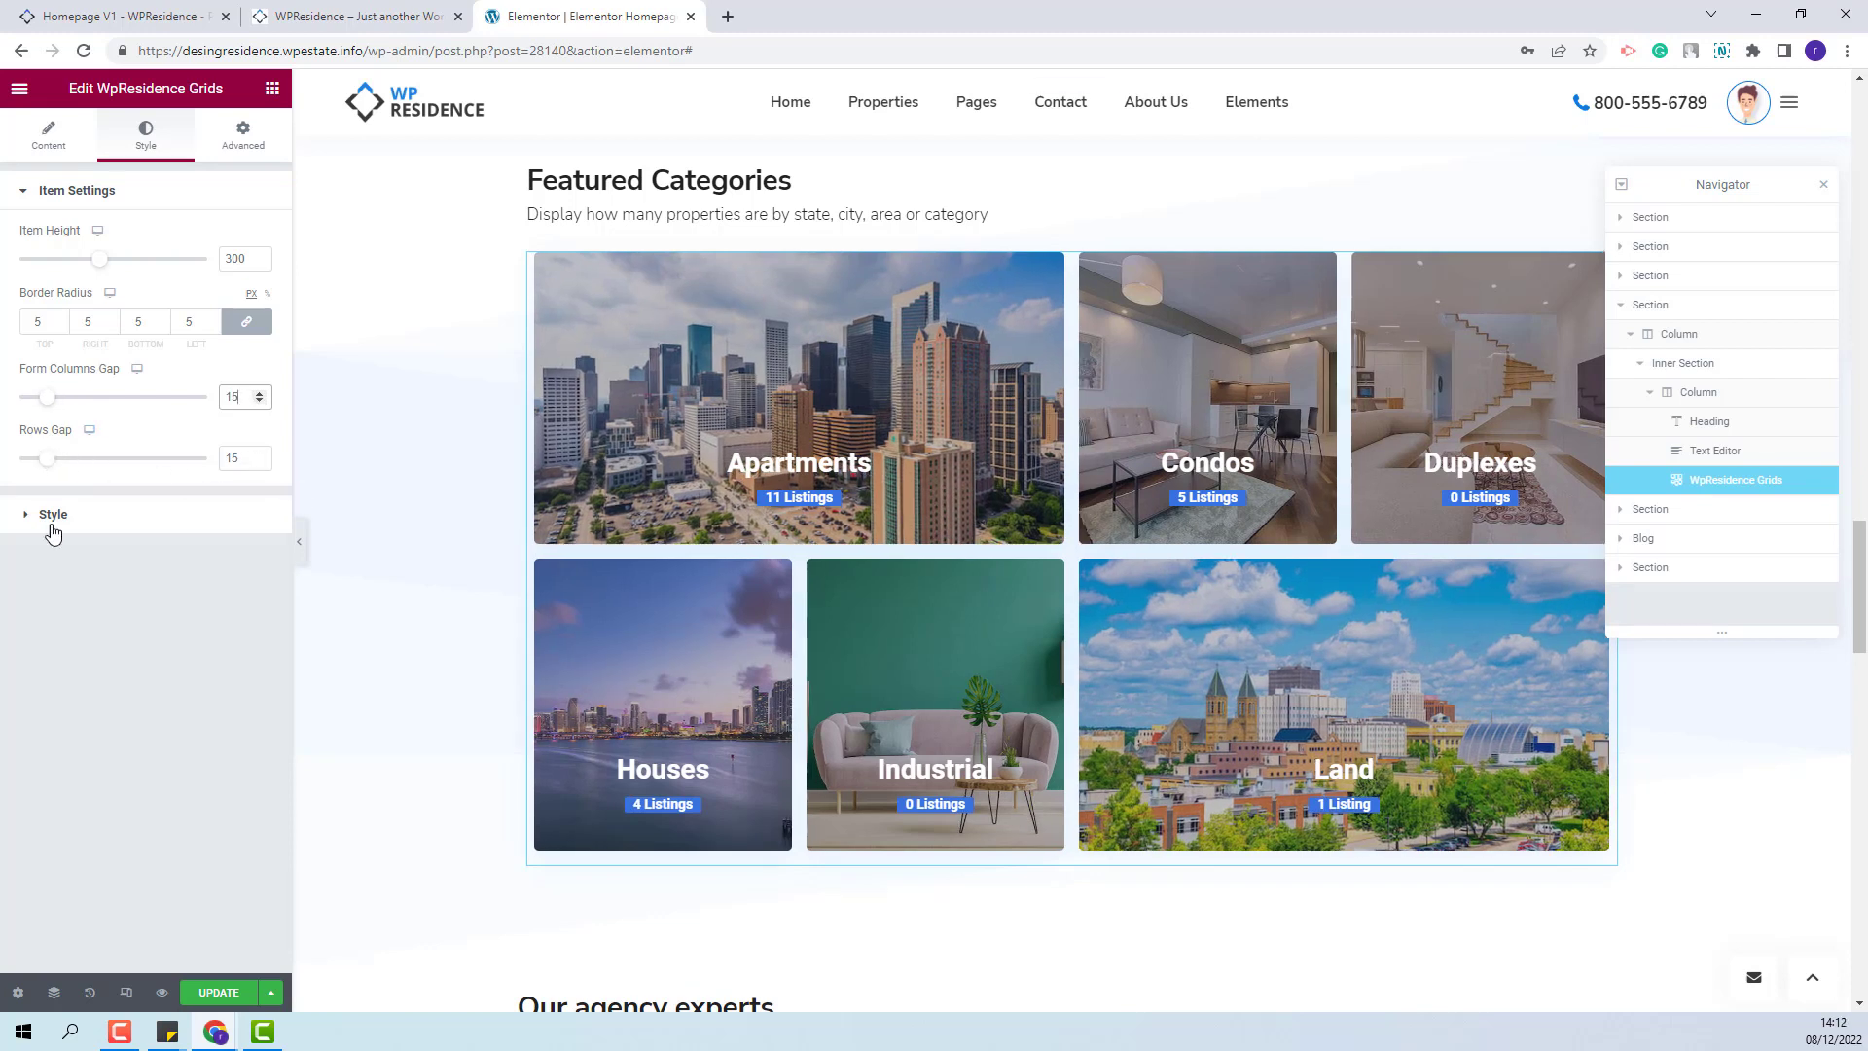
- Set the Title Typography to Nunito Sans at size 16
click(200, 514)
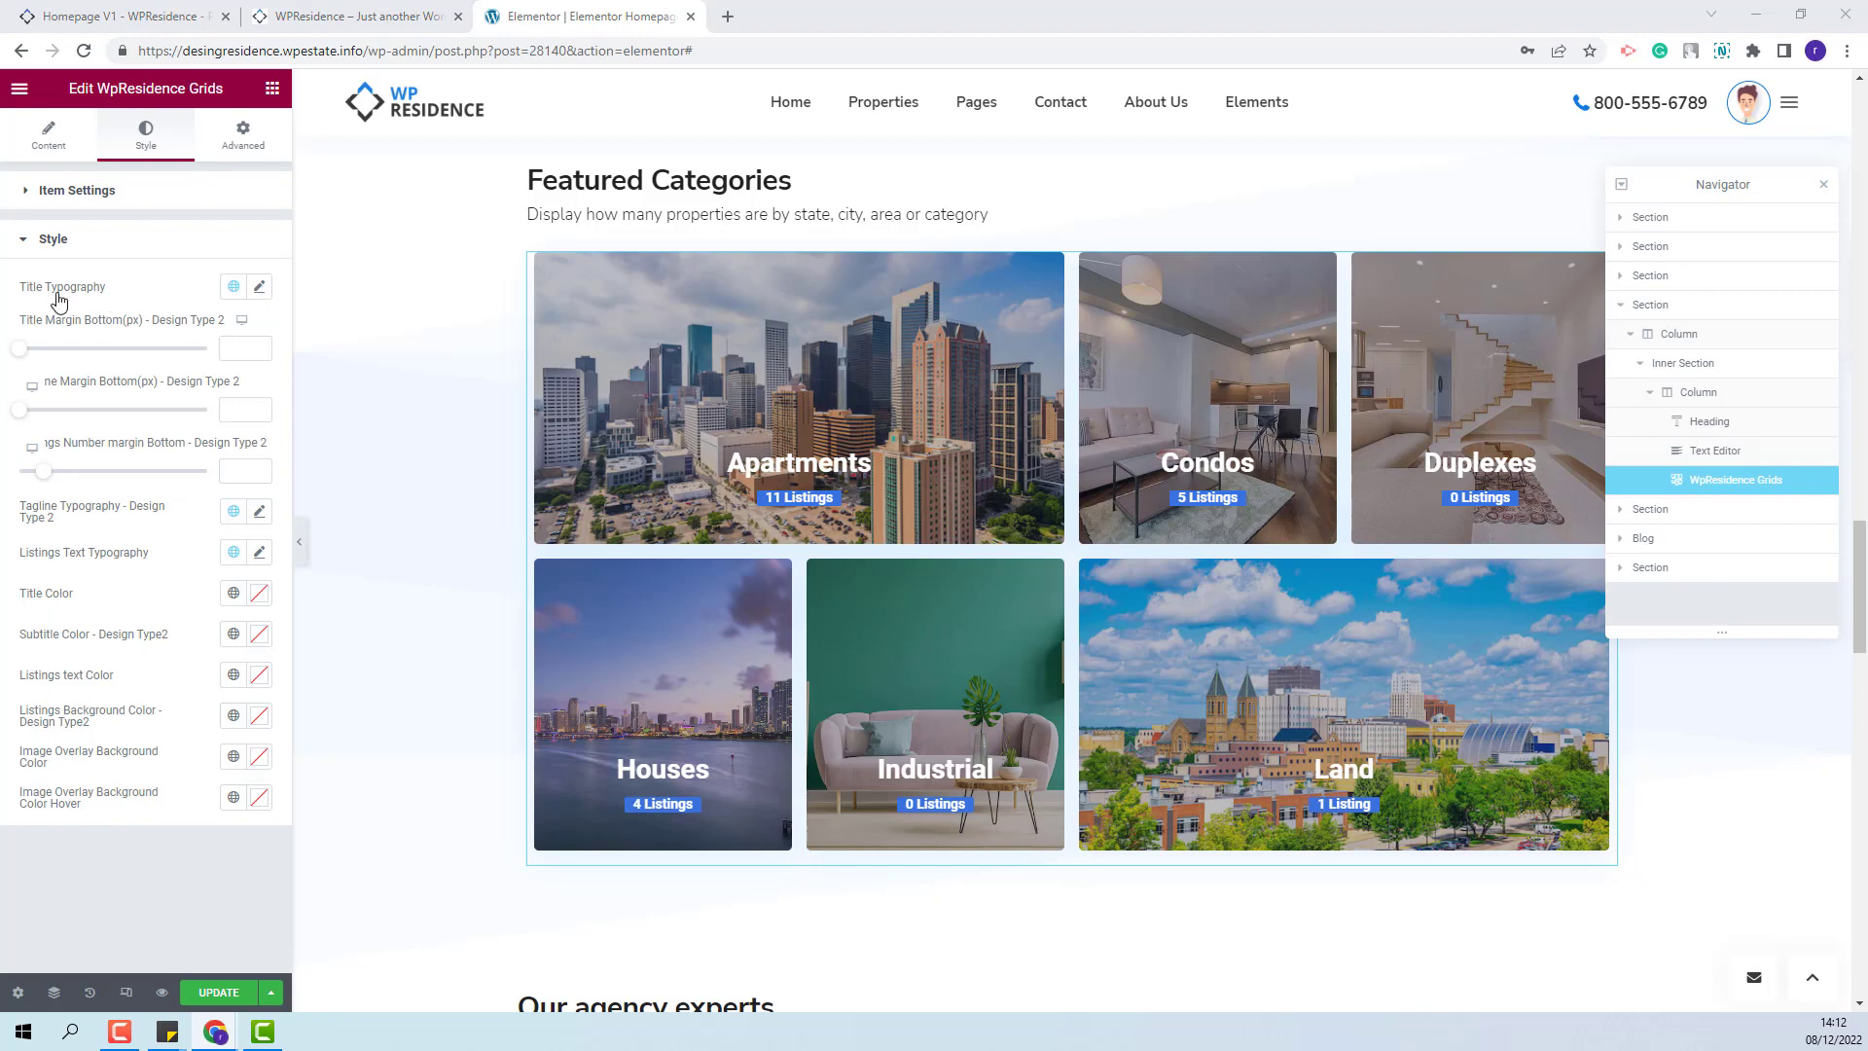
click(260, 289)
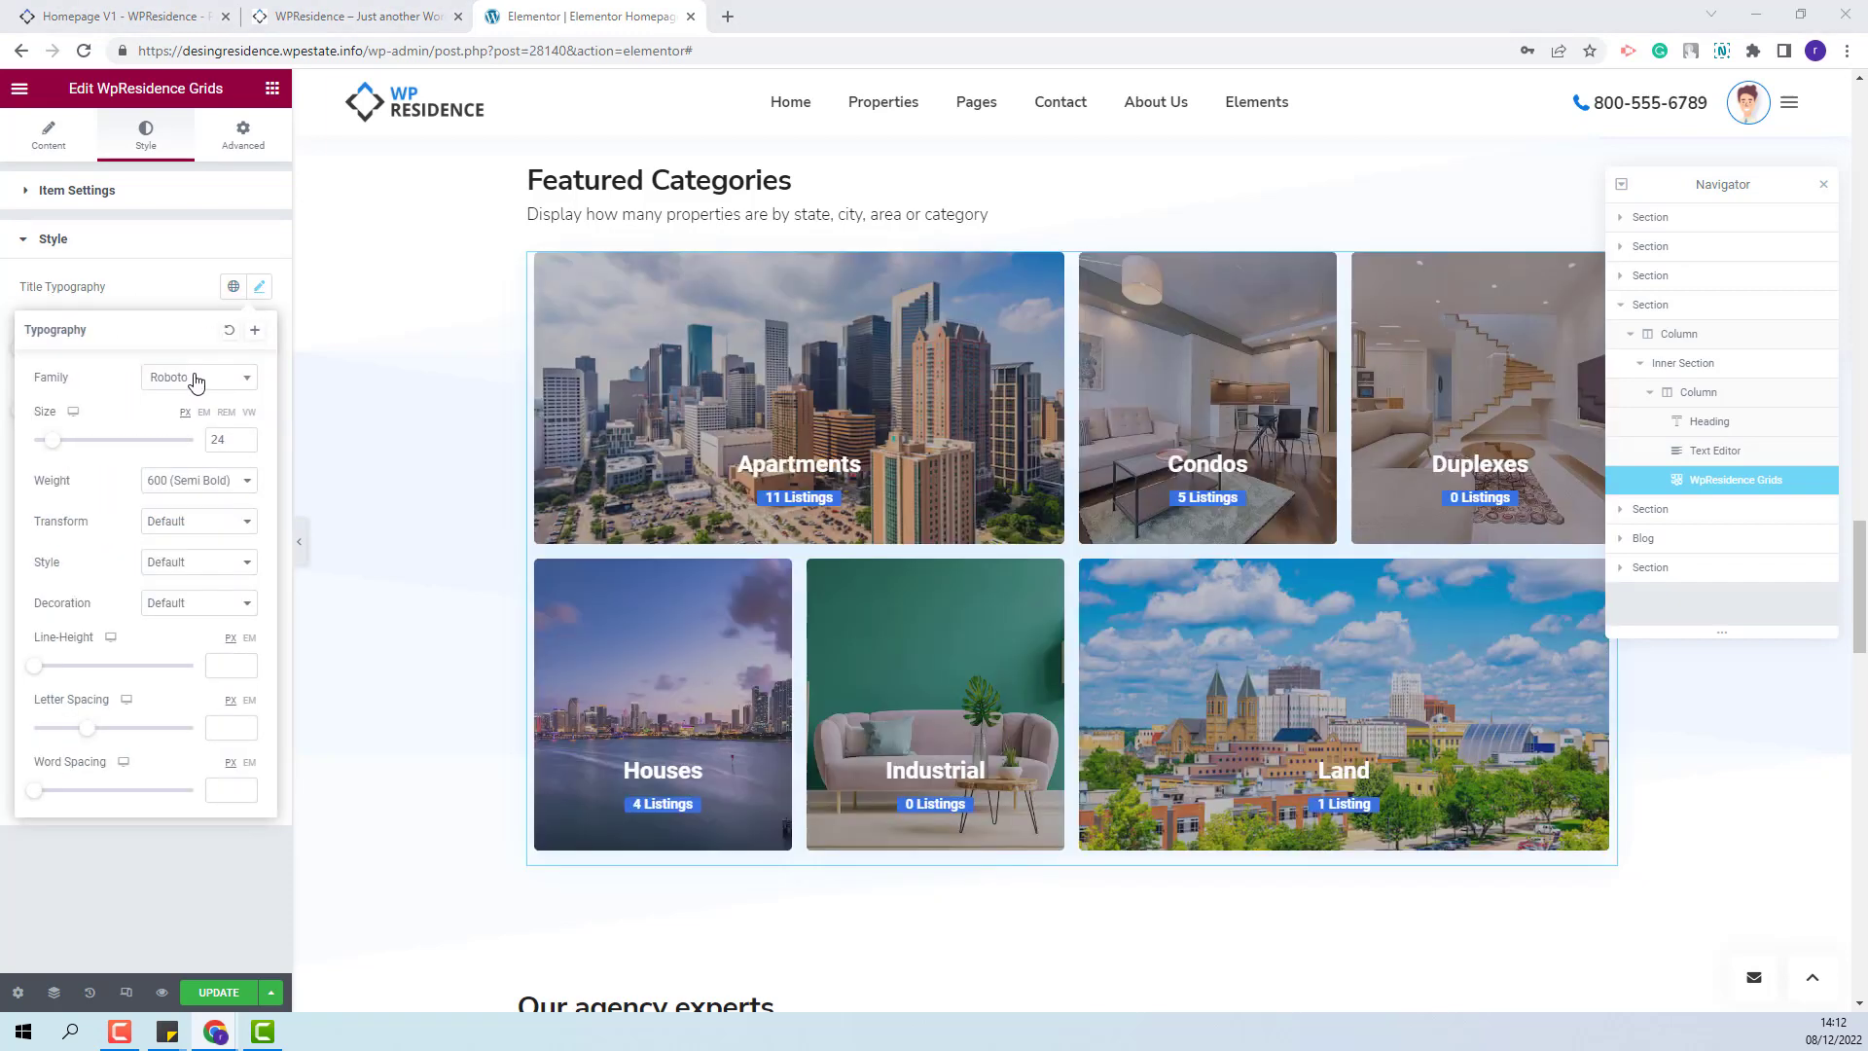
click(197, 377)
click(226, 579)
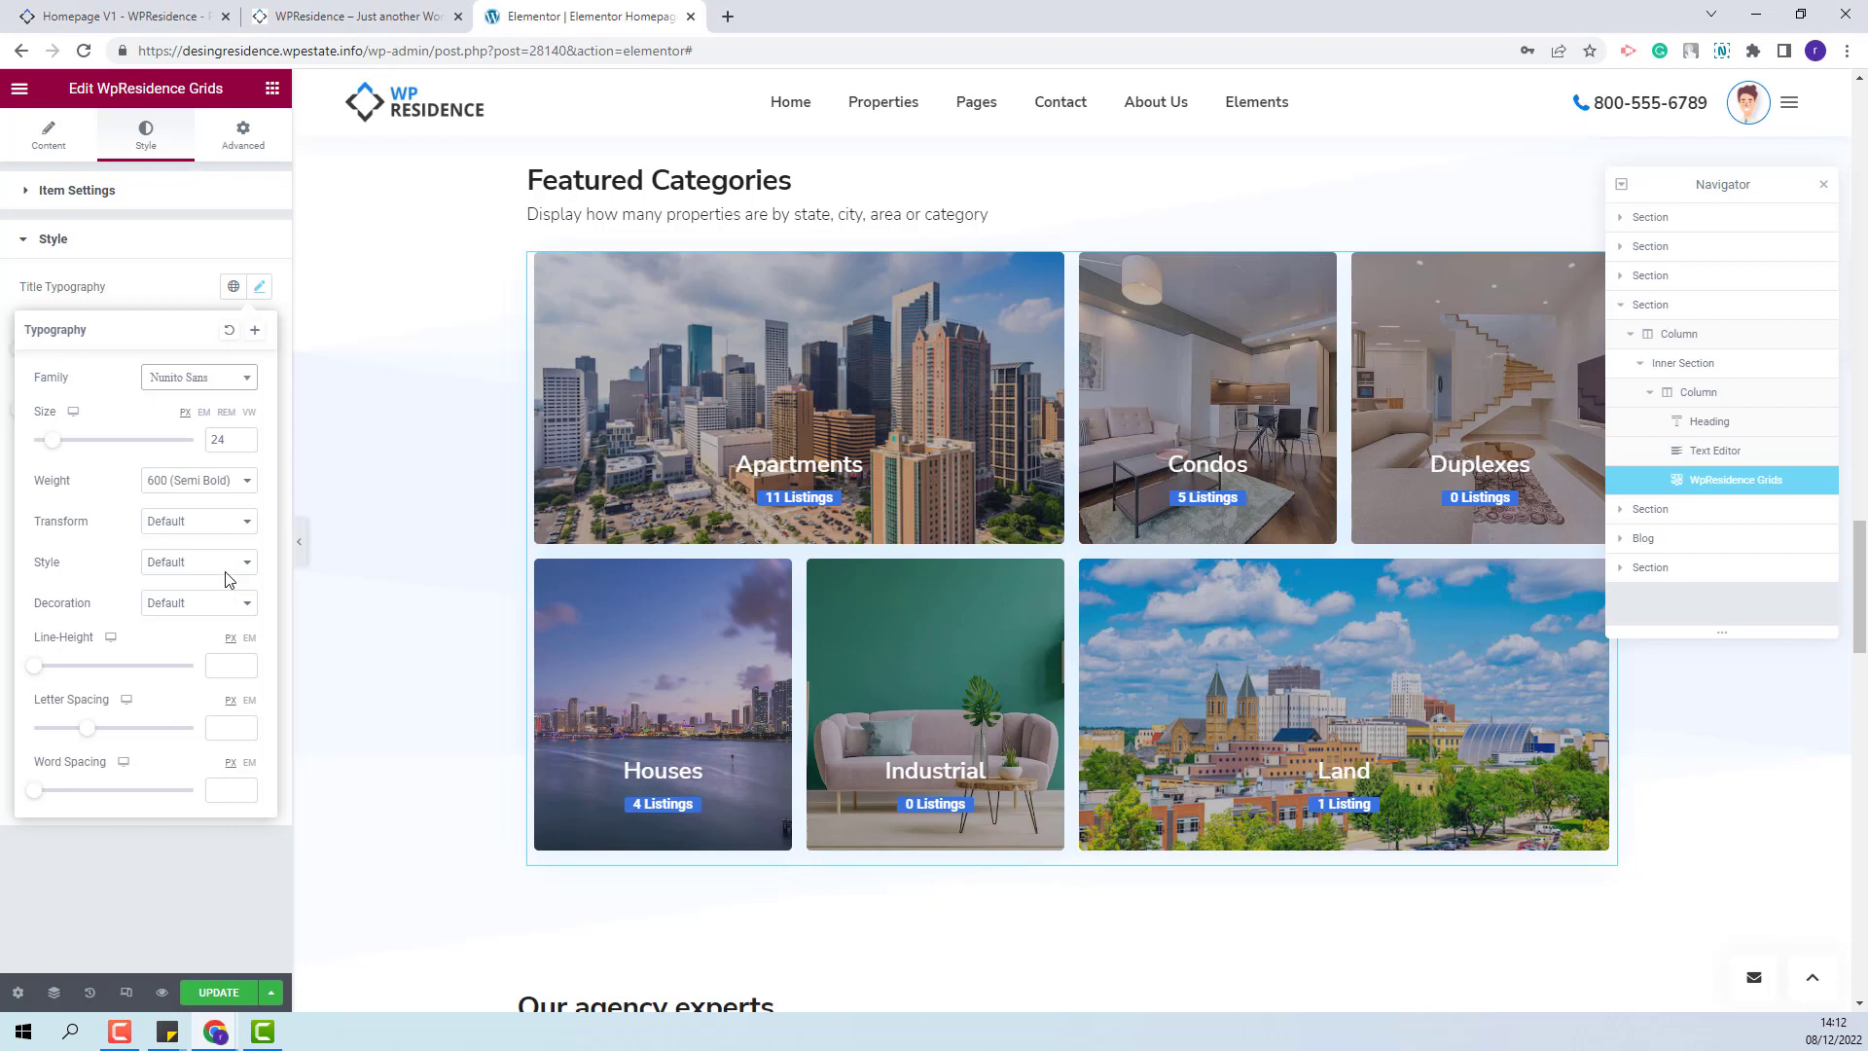
text(16)
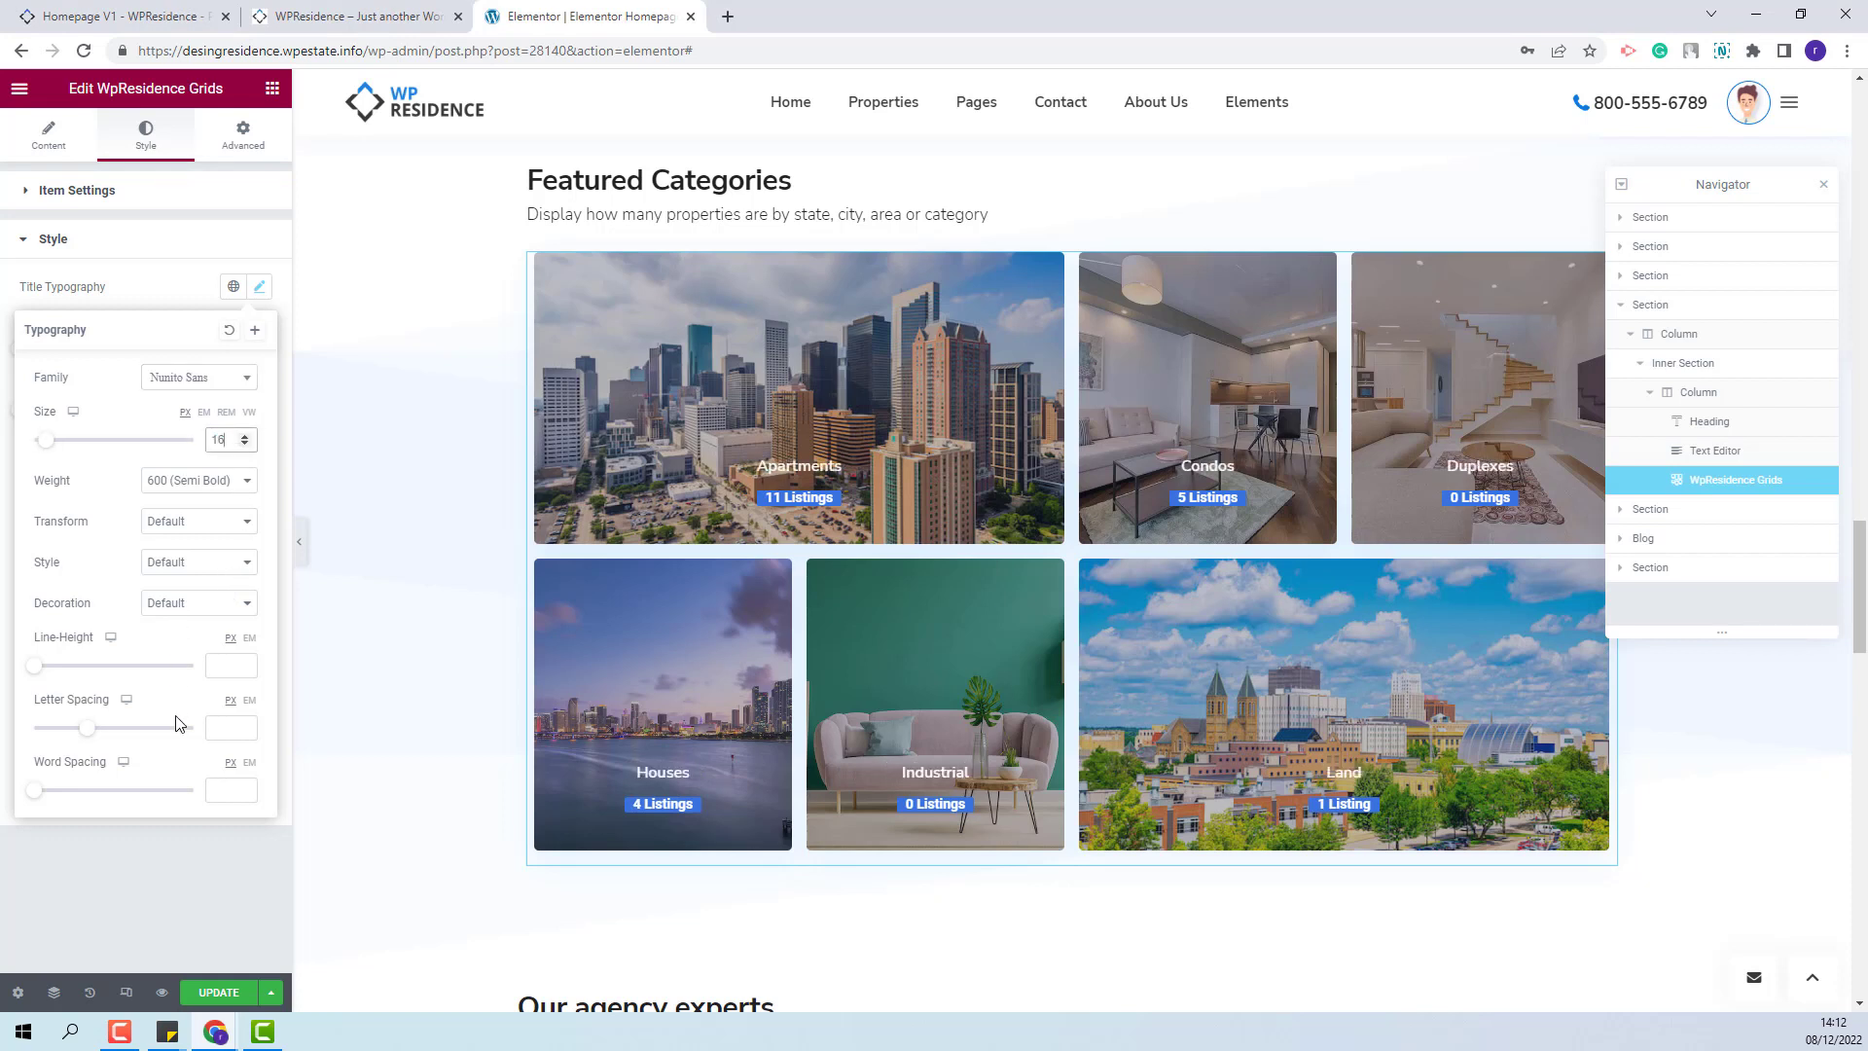
click(144, 318)
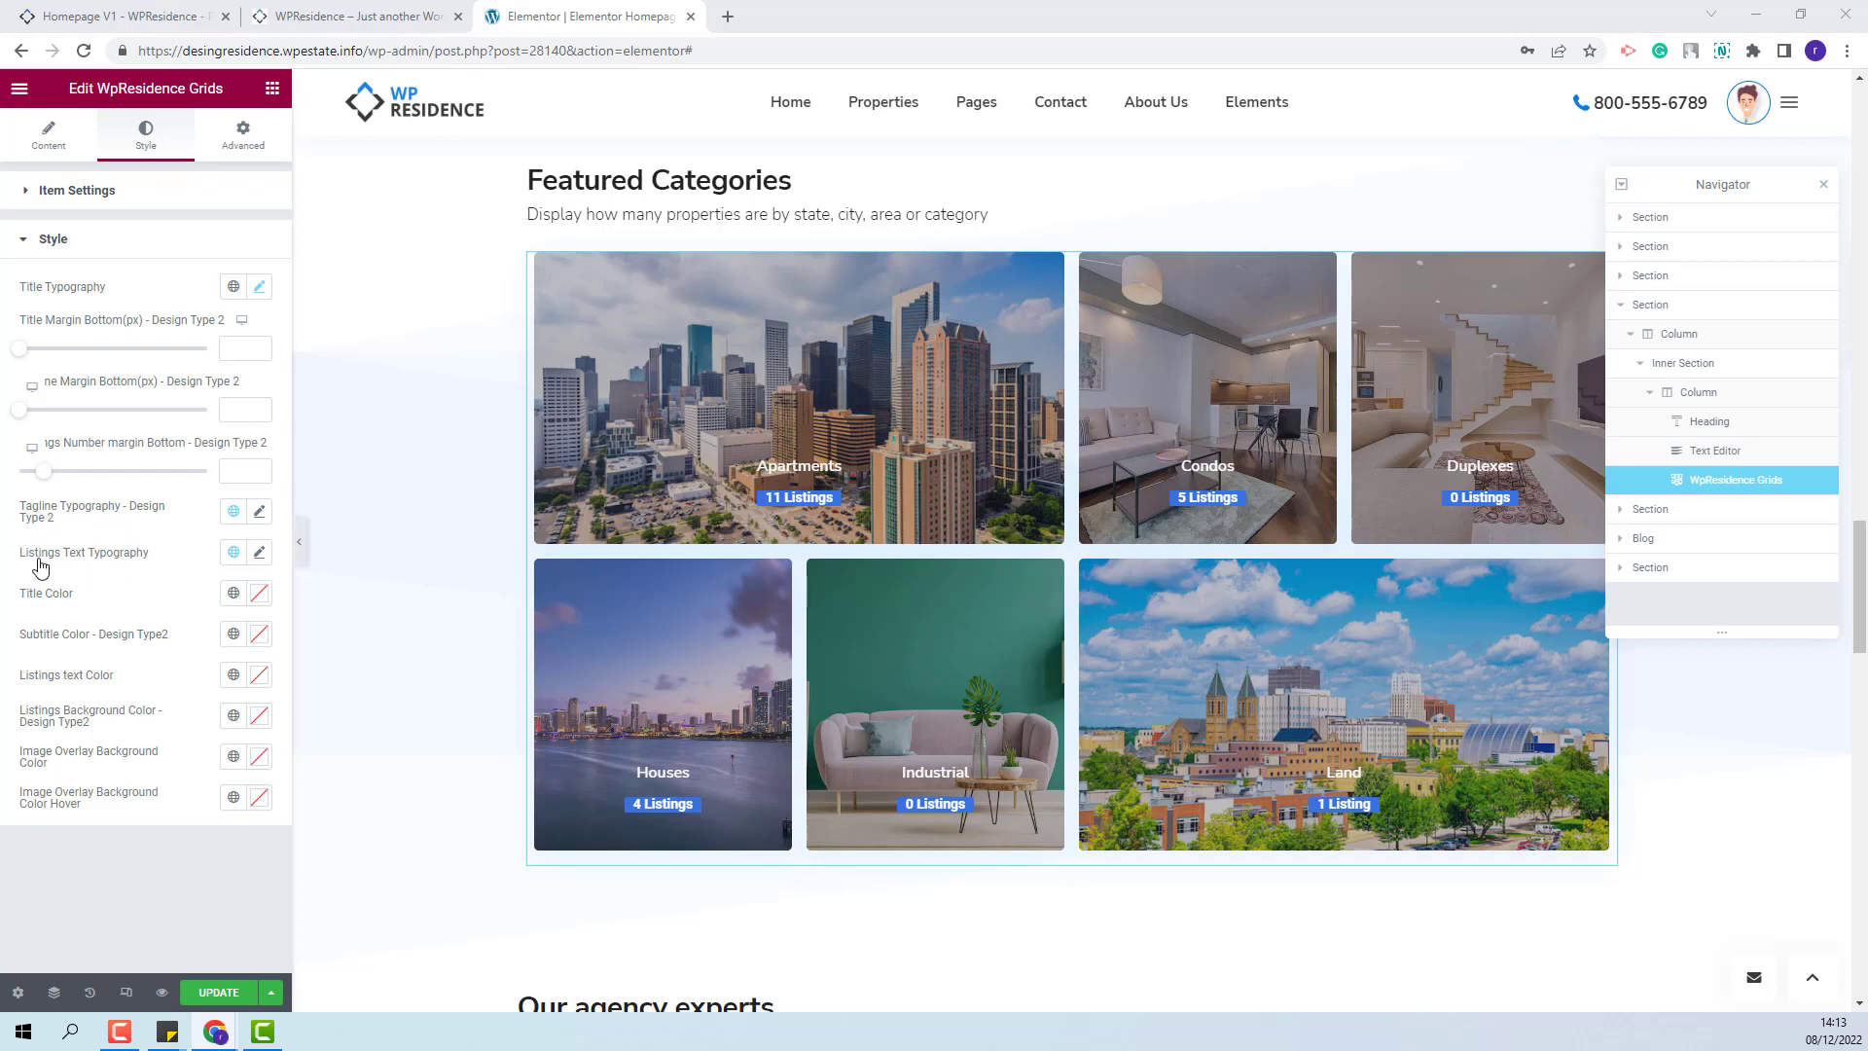
- Set the Listings Text Typography to Nunito Sans with weight 500 (Medium)
click(258, 551)
click(207, 649)
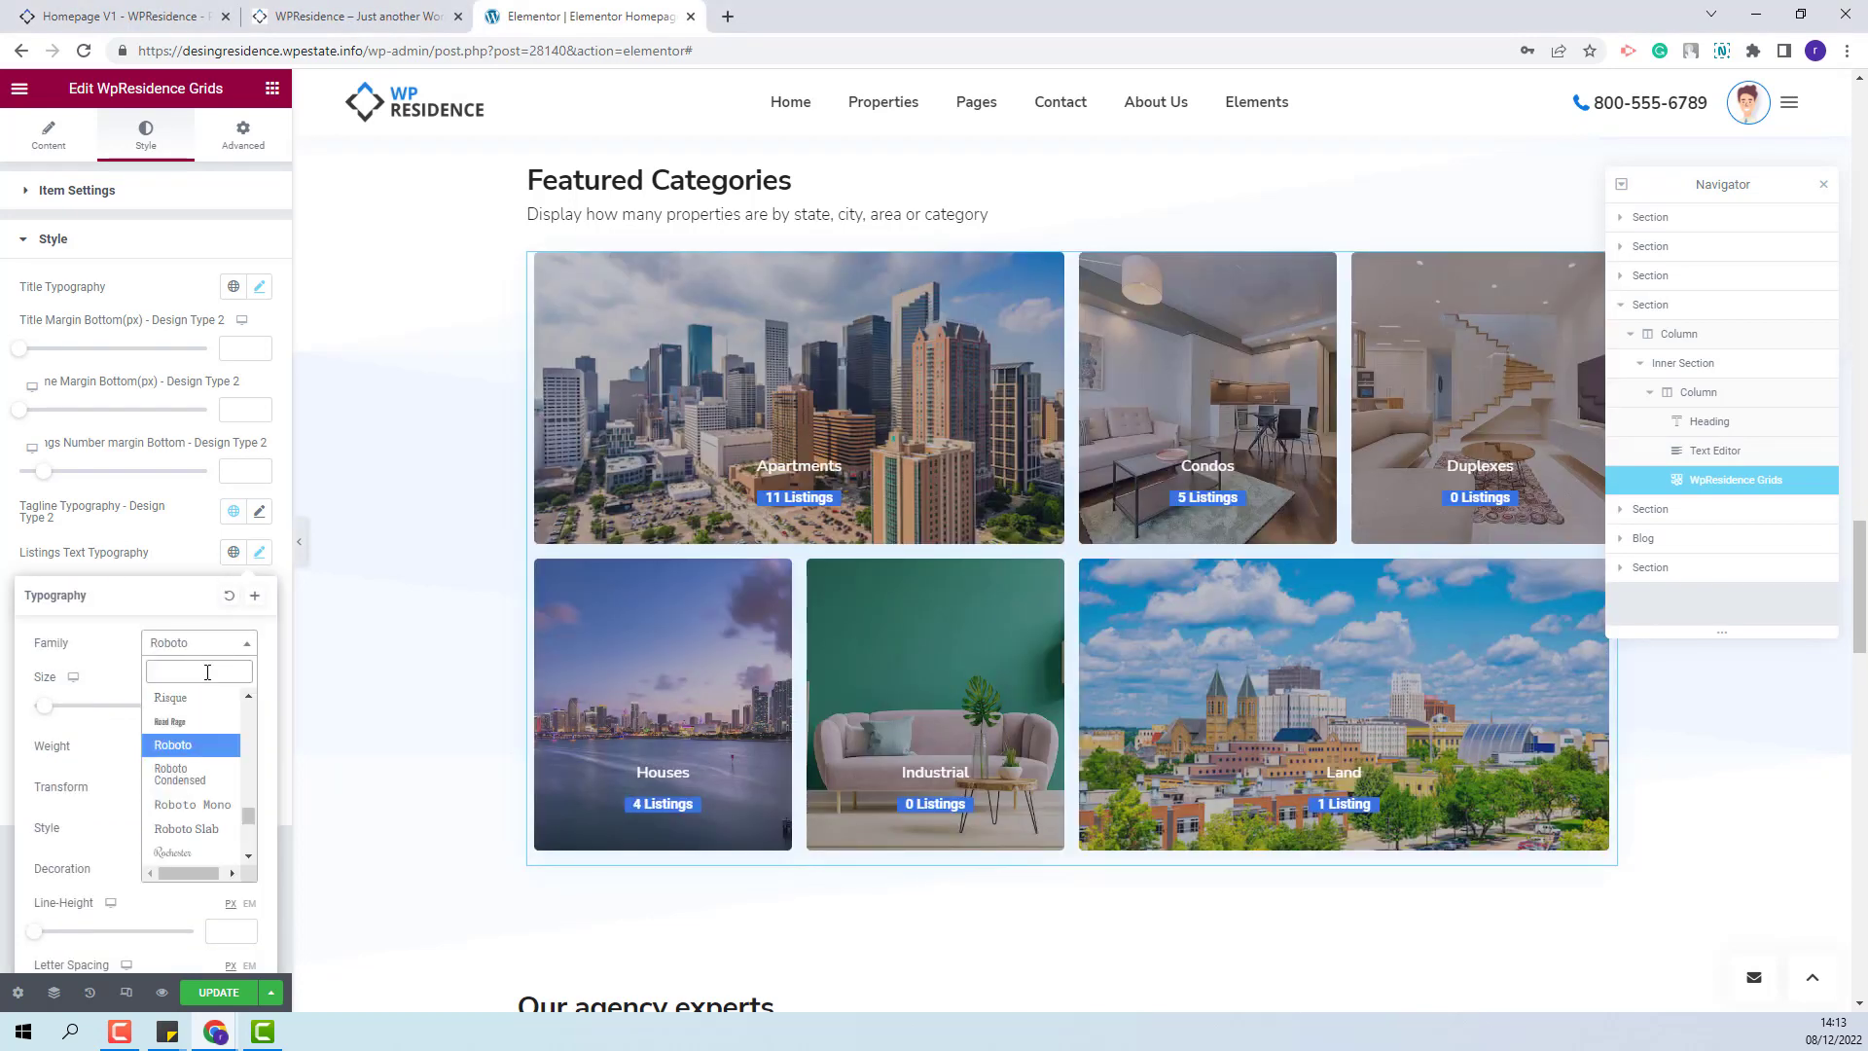
text(nunito)
key(Return)
click(194, 745)
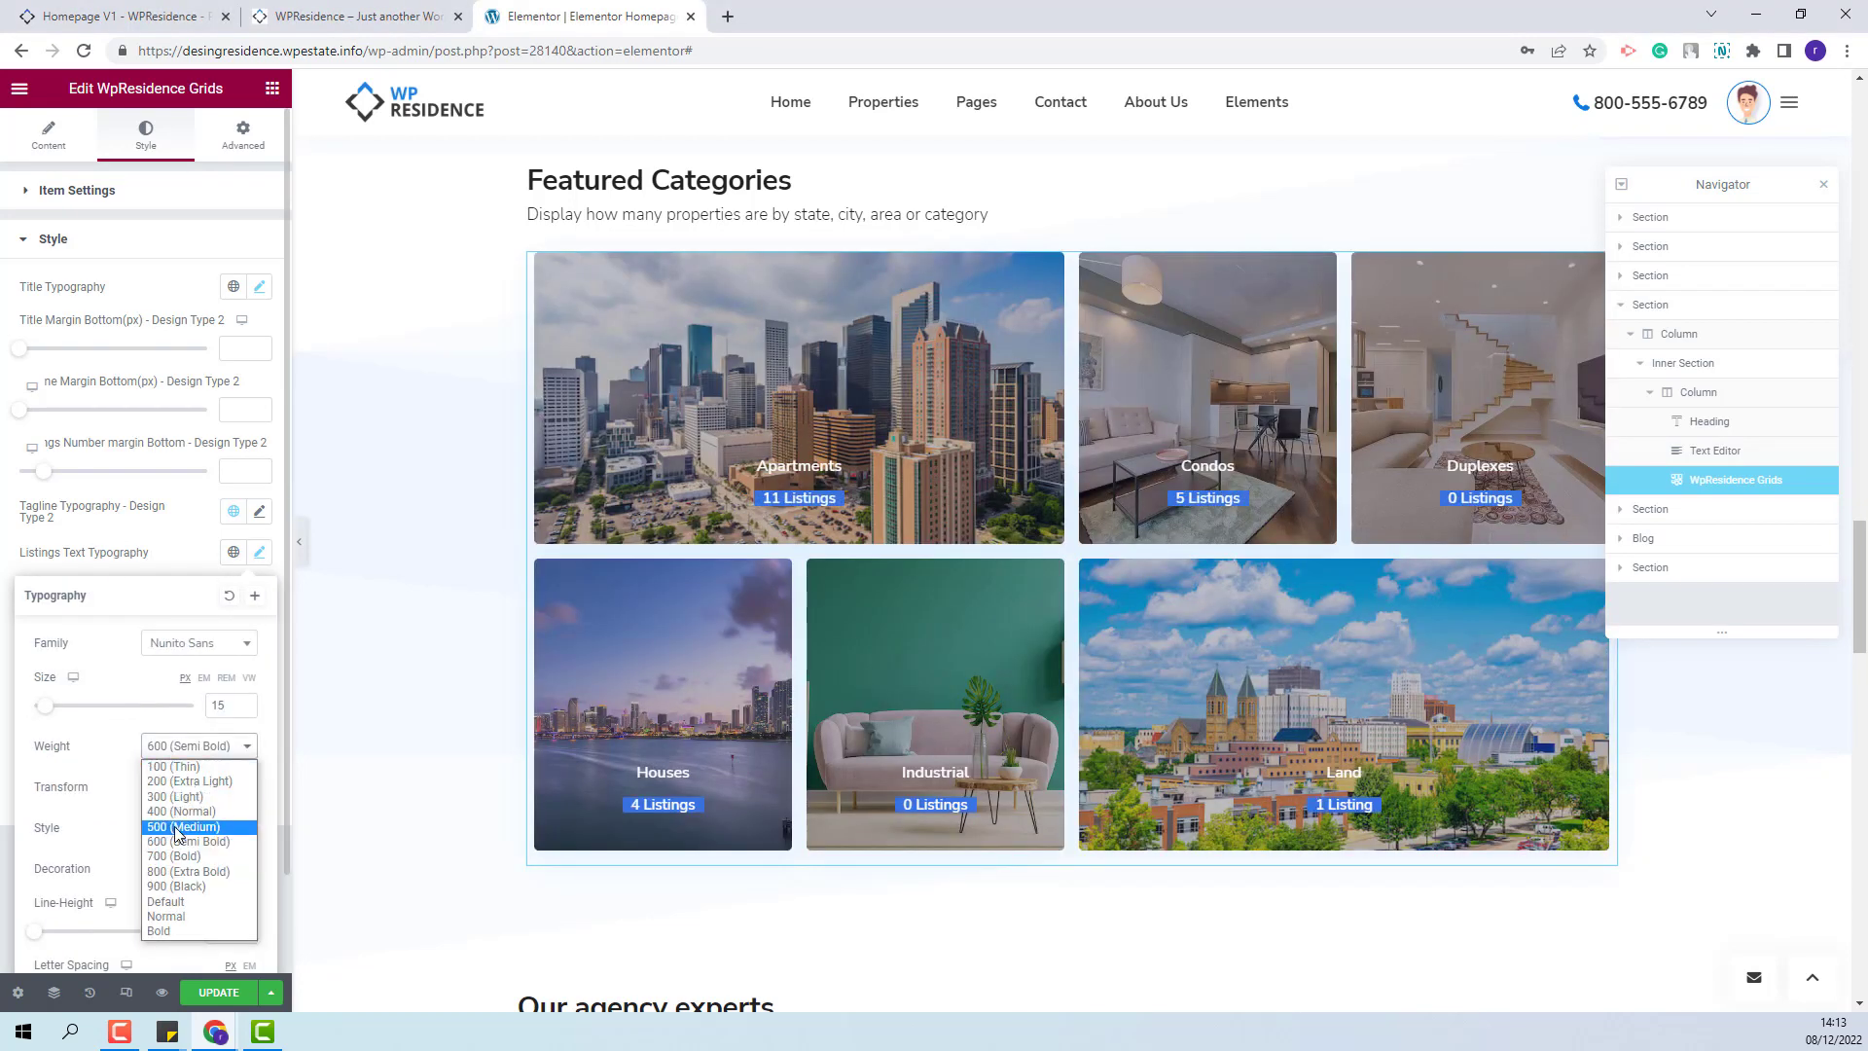
click(185, 761)
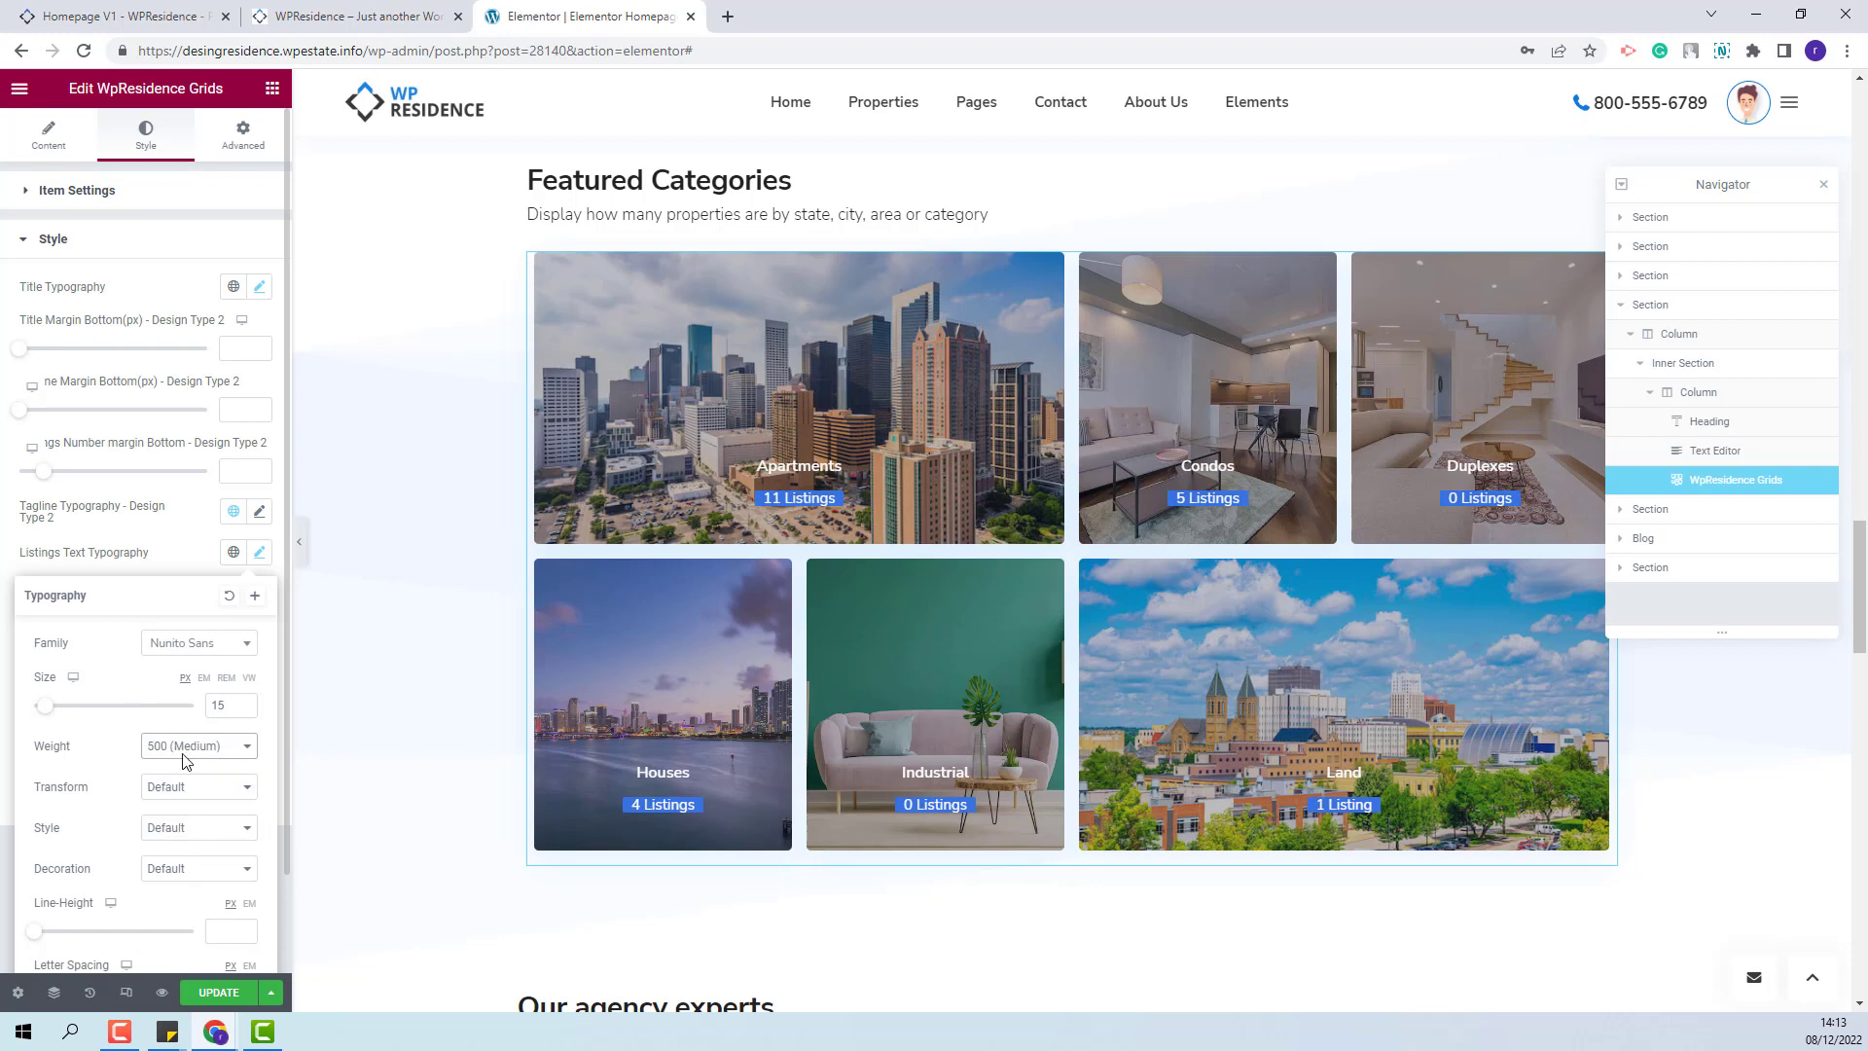
click(183, 555)
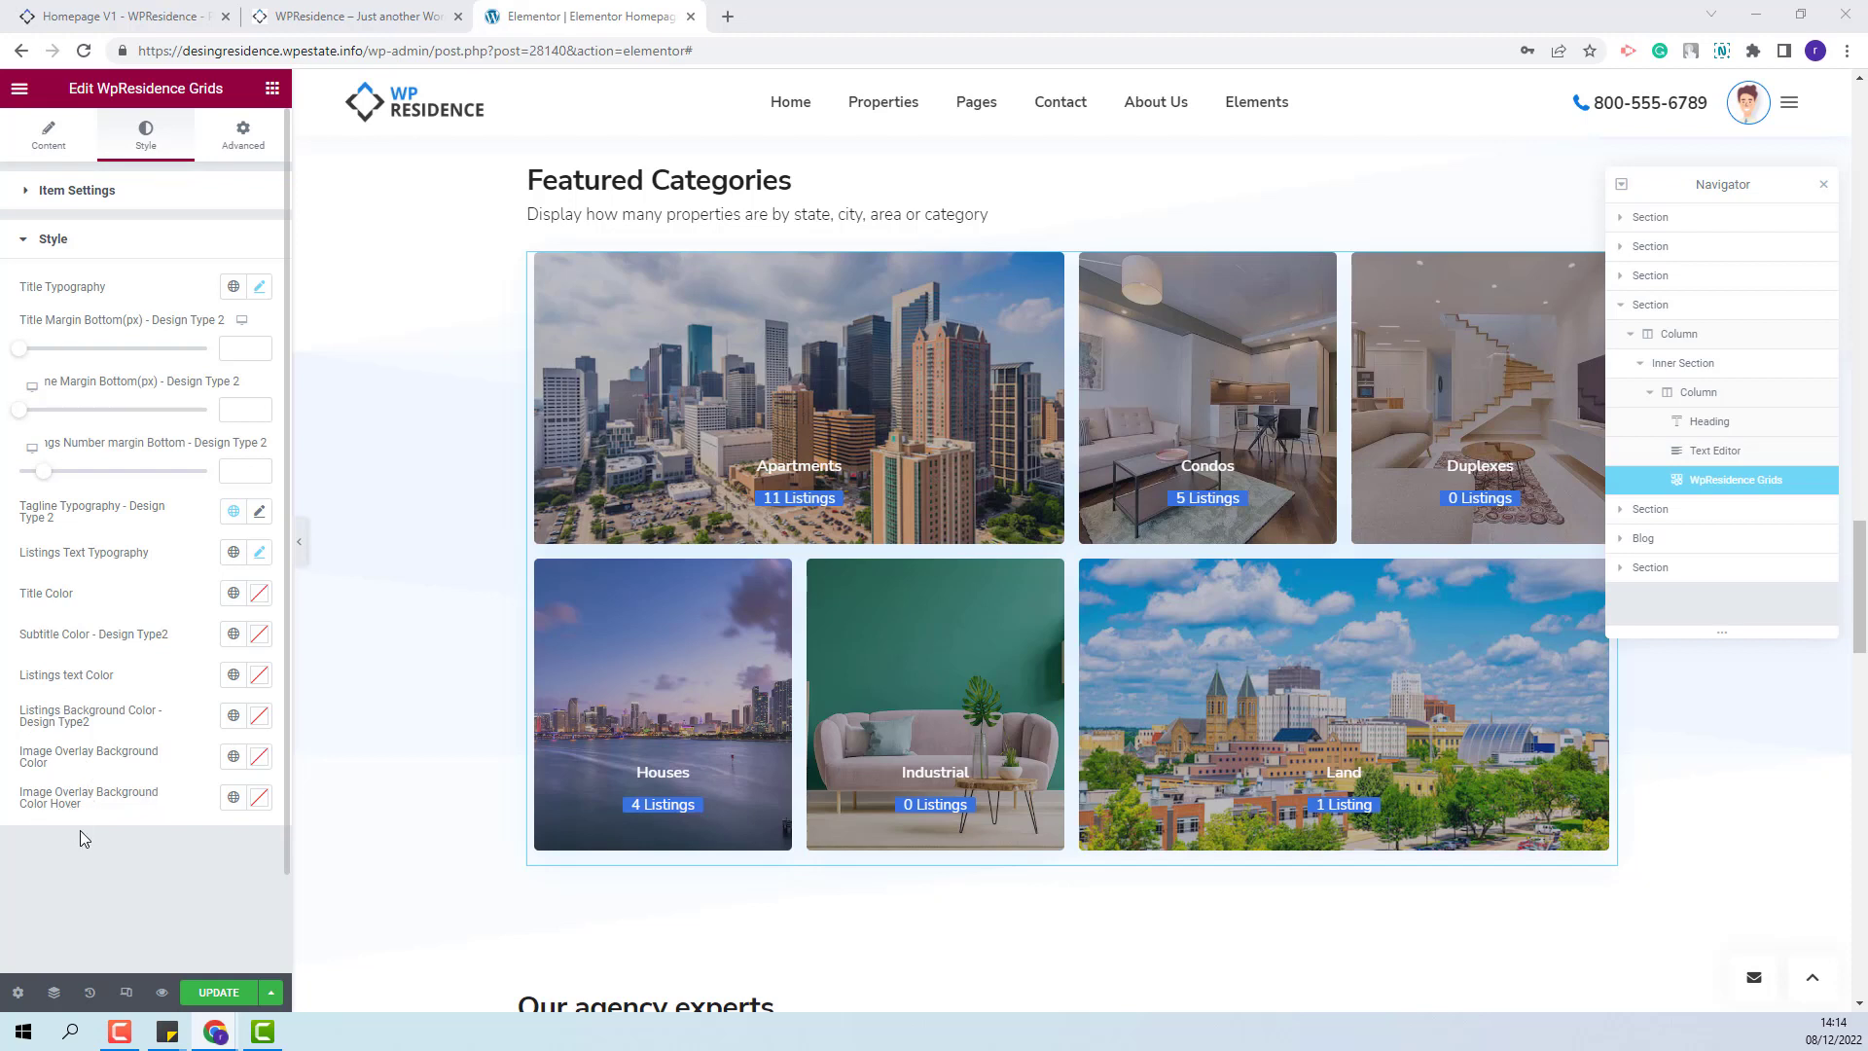
- Review the category grid widget's Advanced settings, then save the homepage update
click(244, 144)
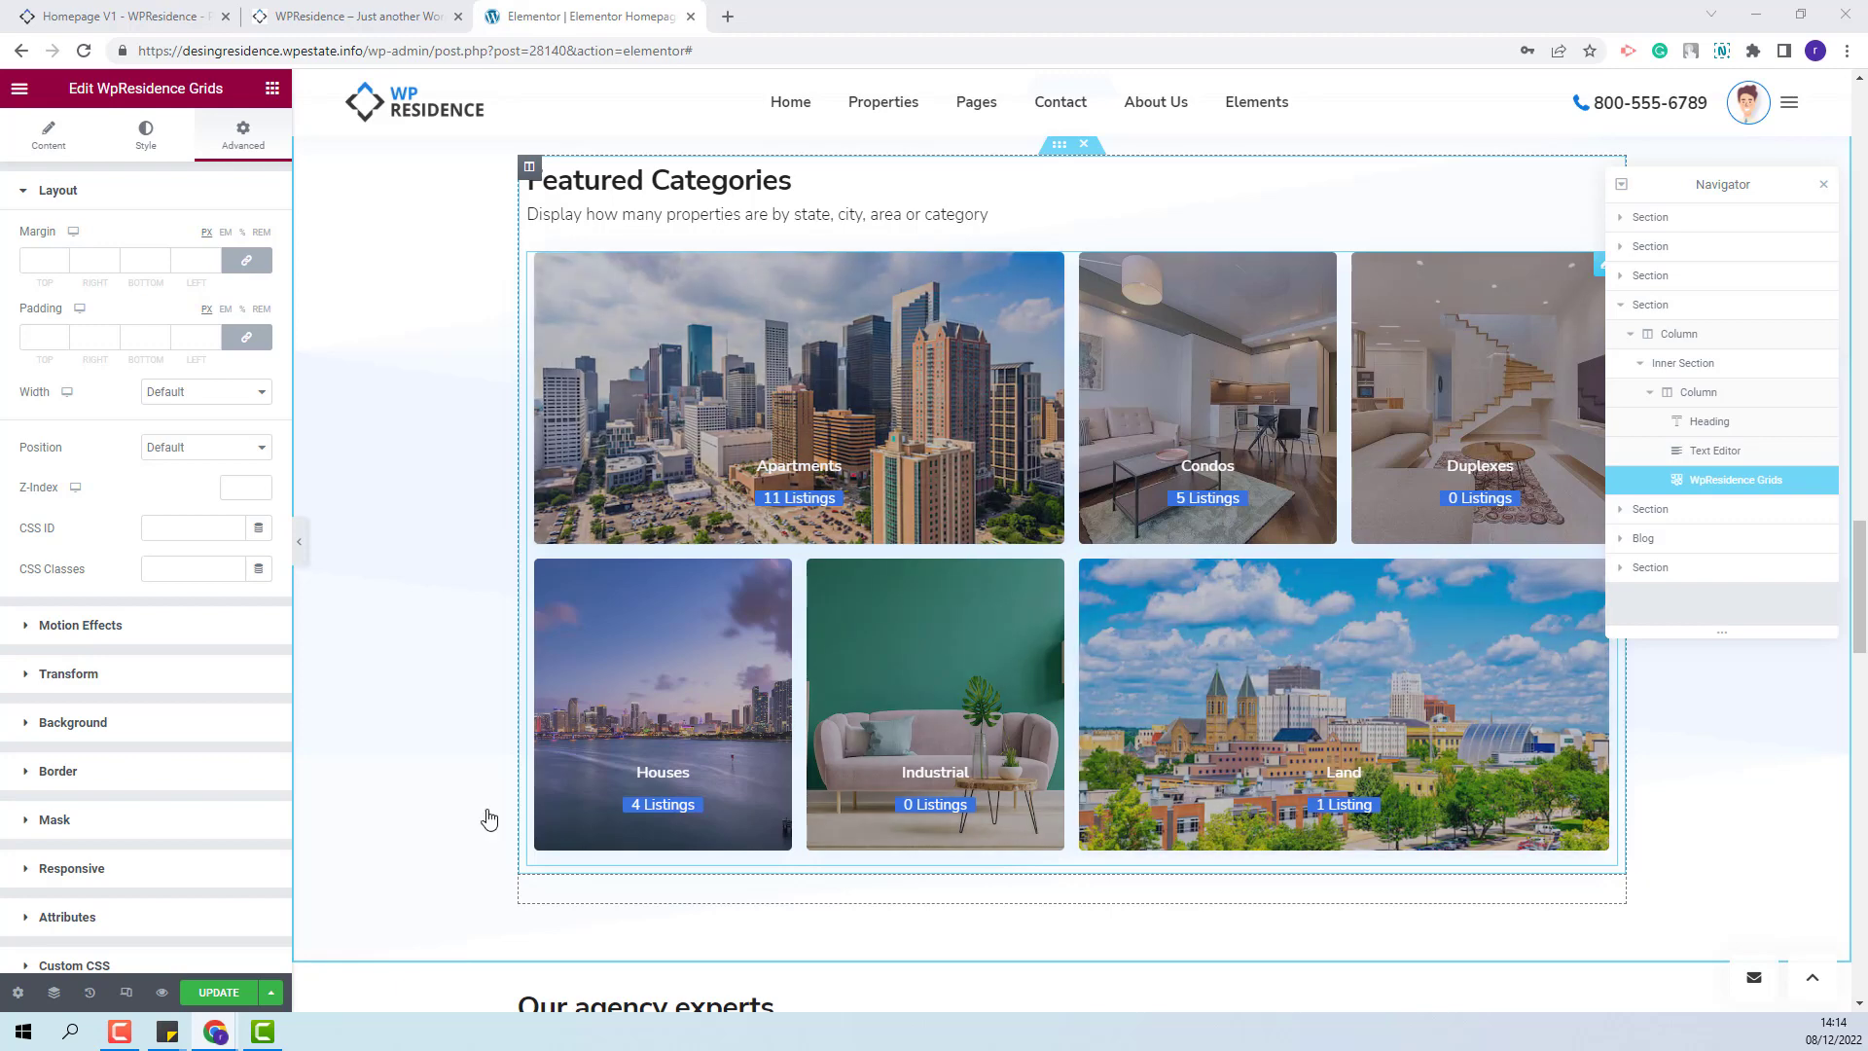
click(204, 991)
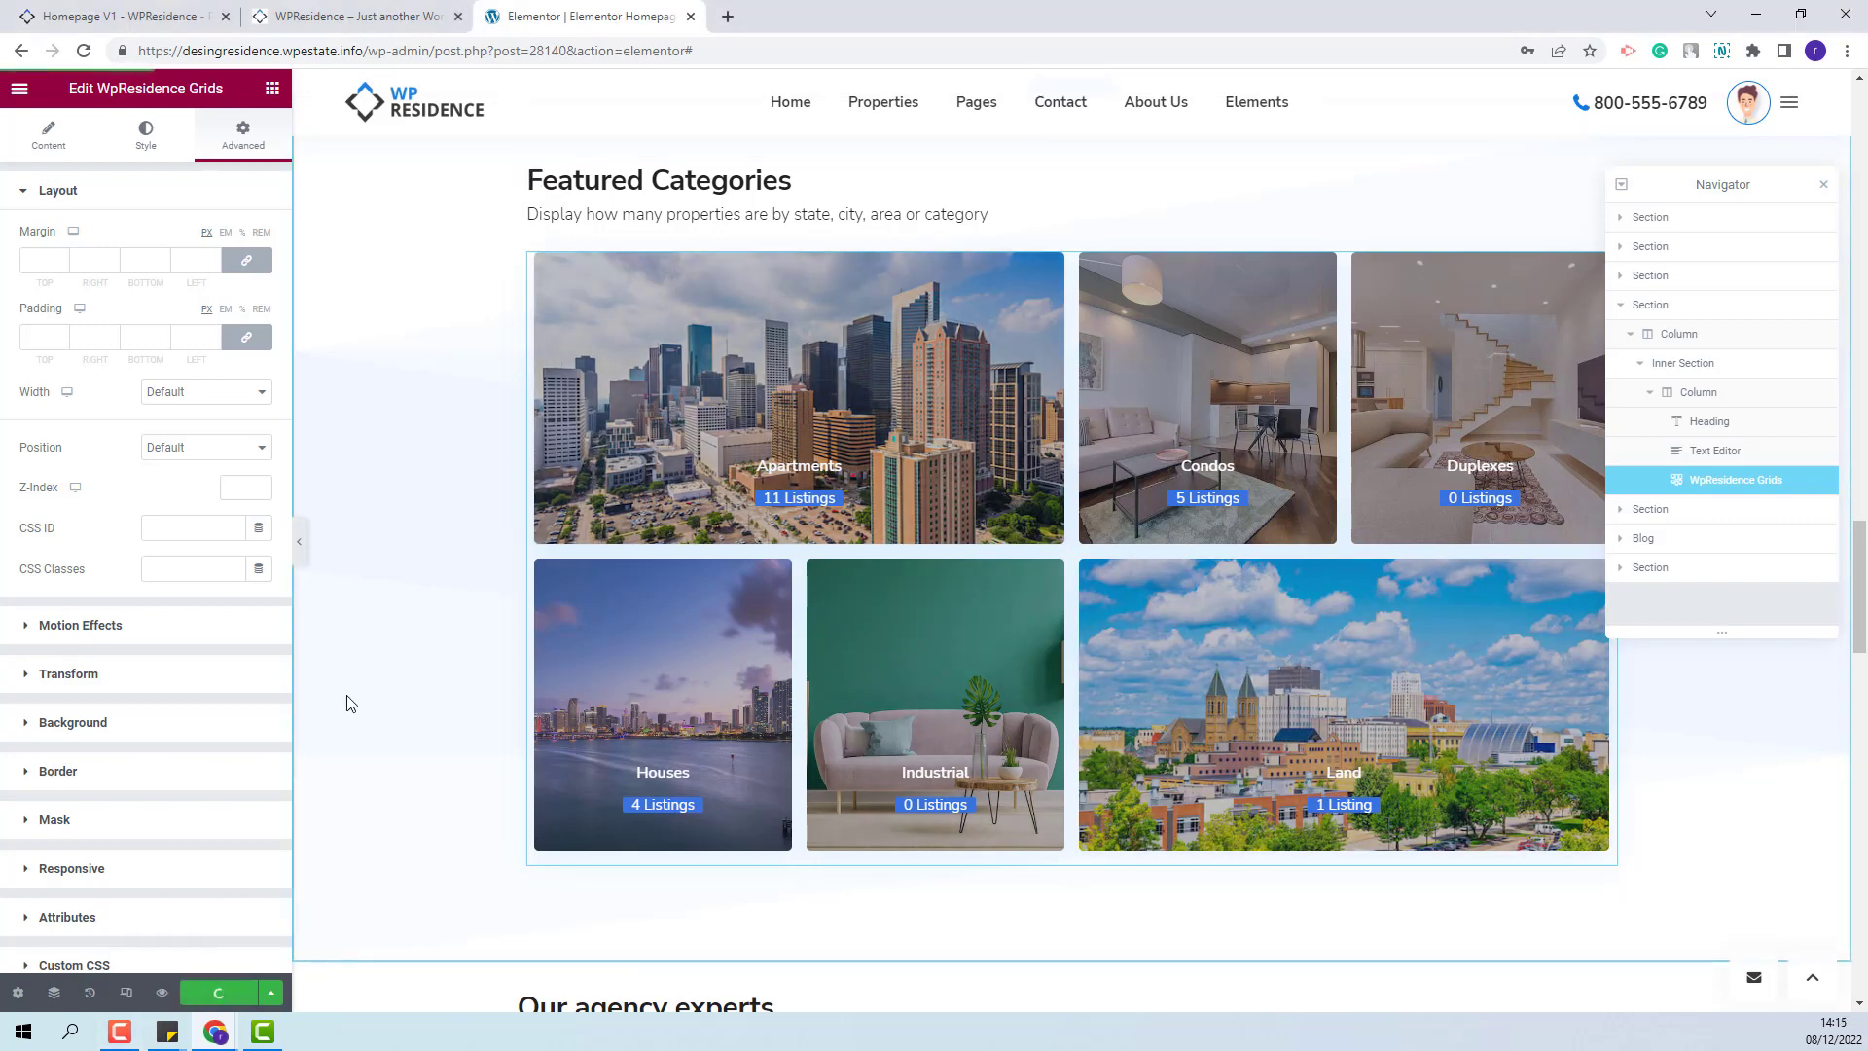
- Reload the live homepage to see the six-tile Featured Categories grid, then return to the WpResidence demo homepage
click(346, 19)
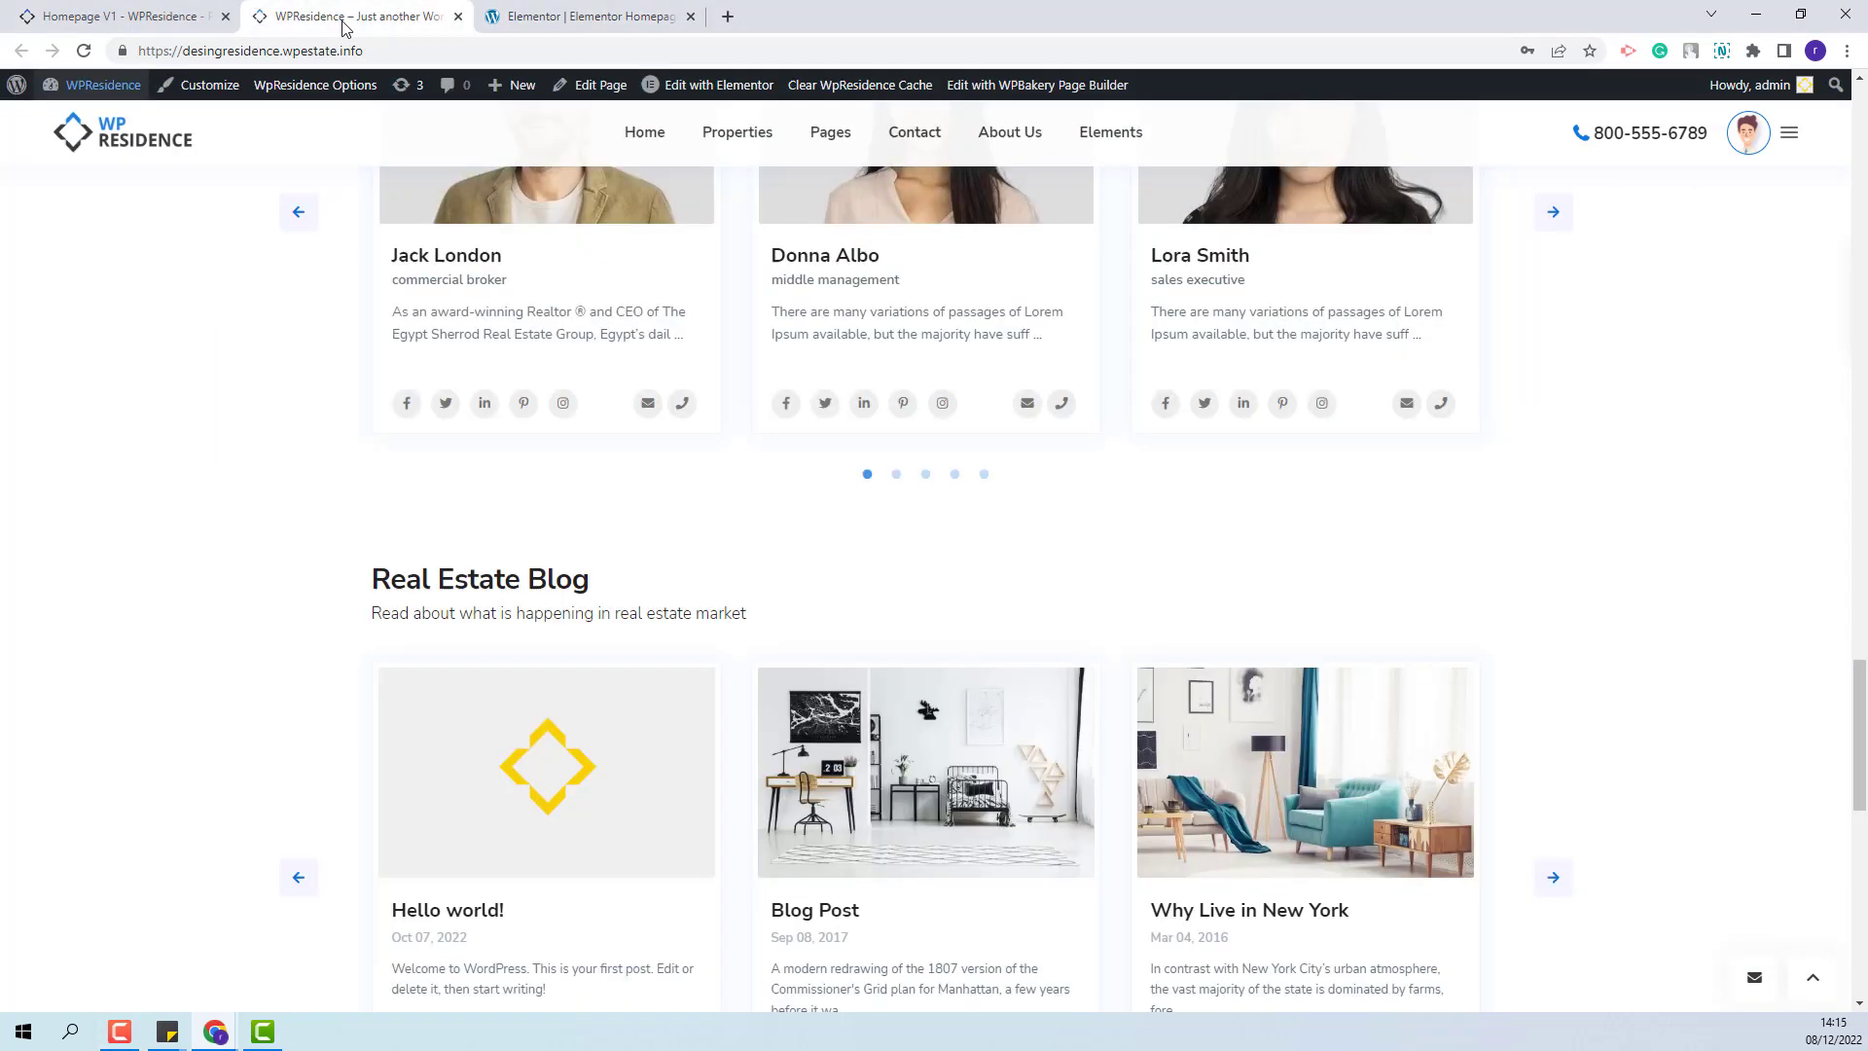
click(83, 53)
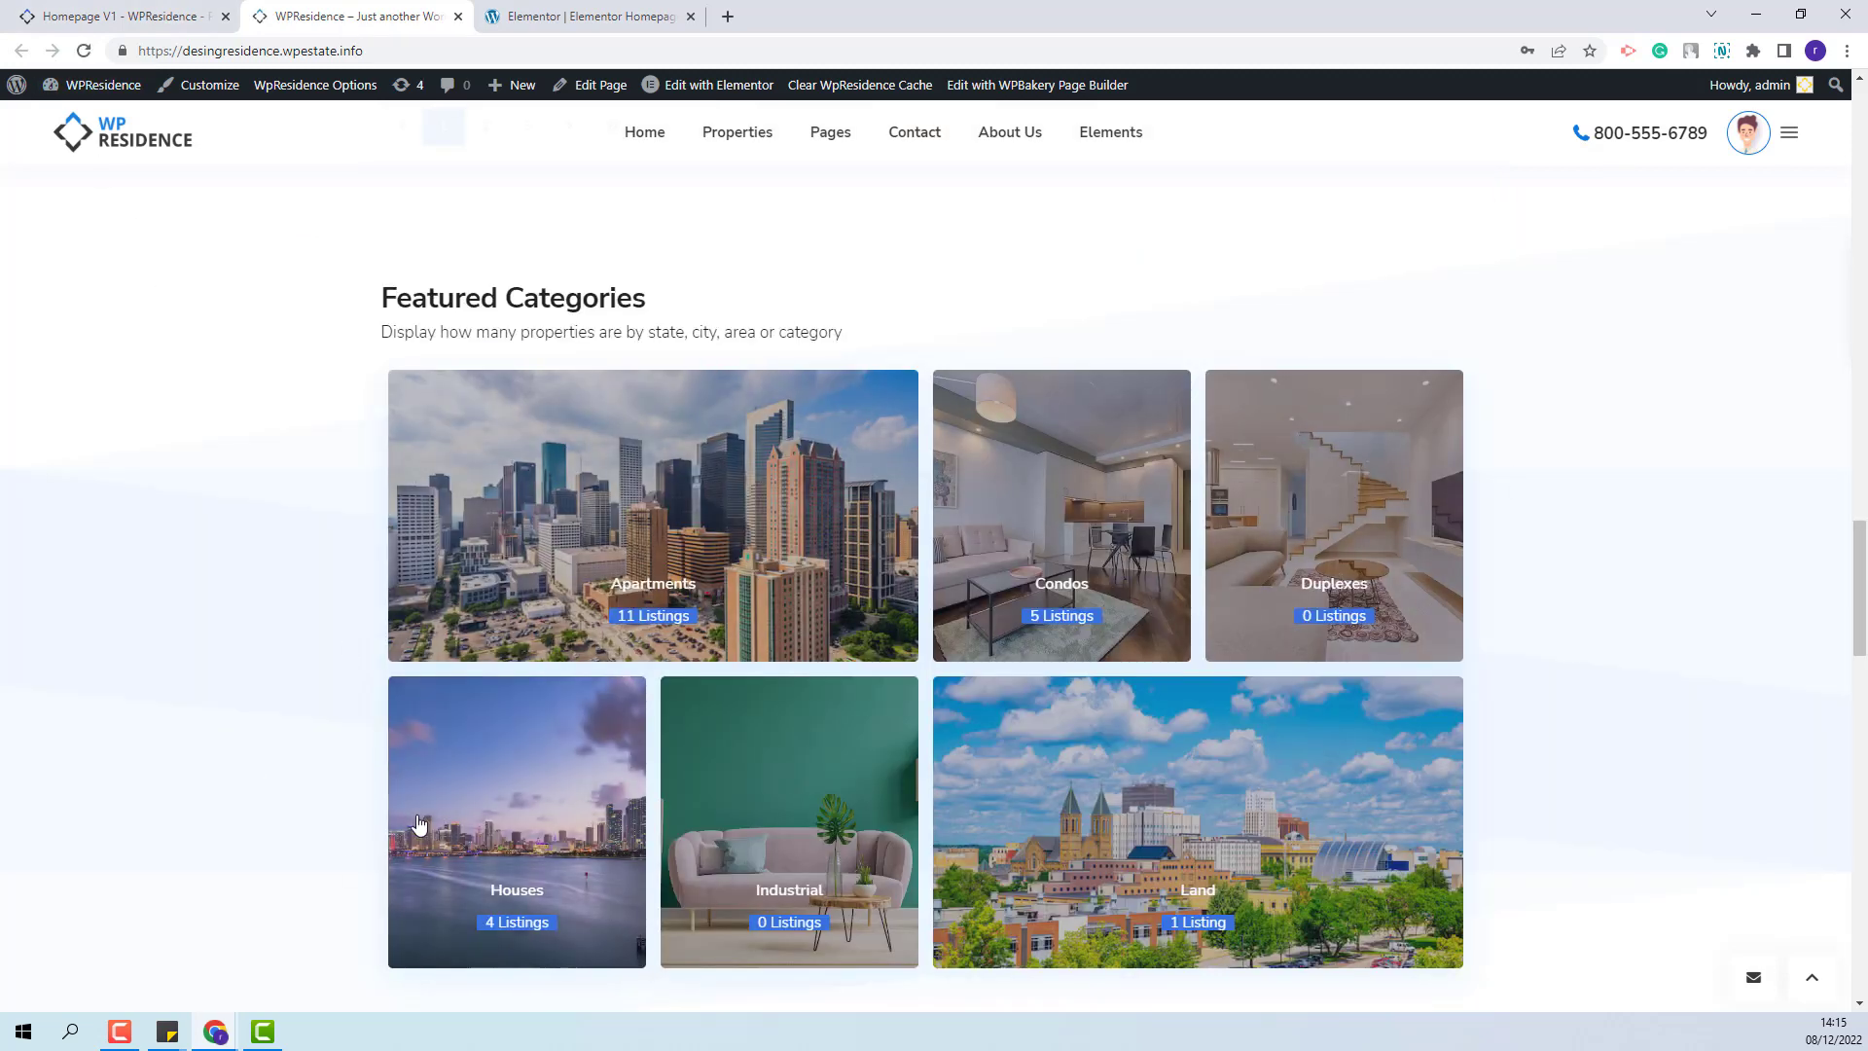
key(ctrl+shift+Tab)
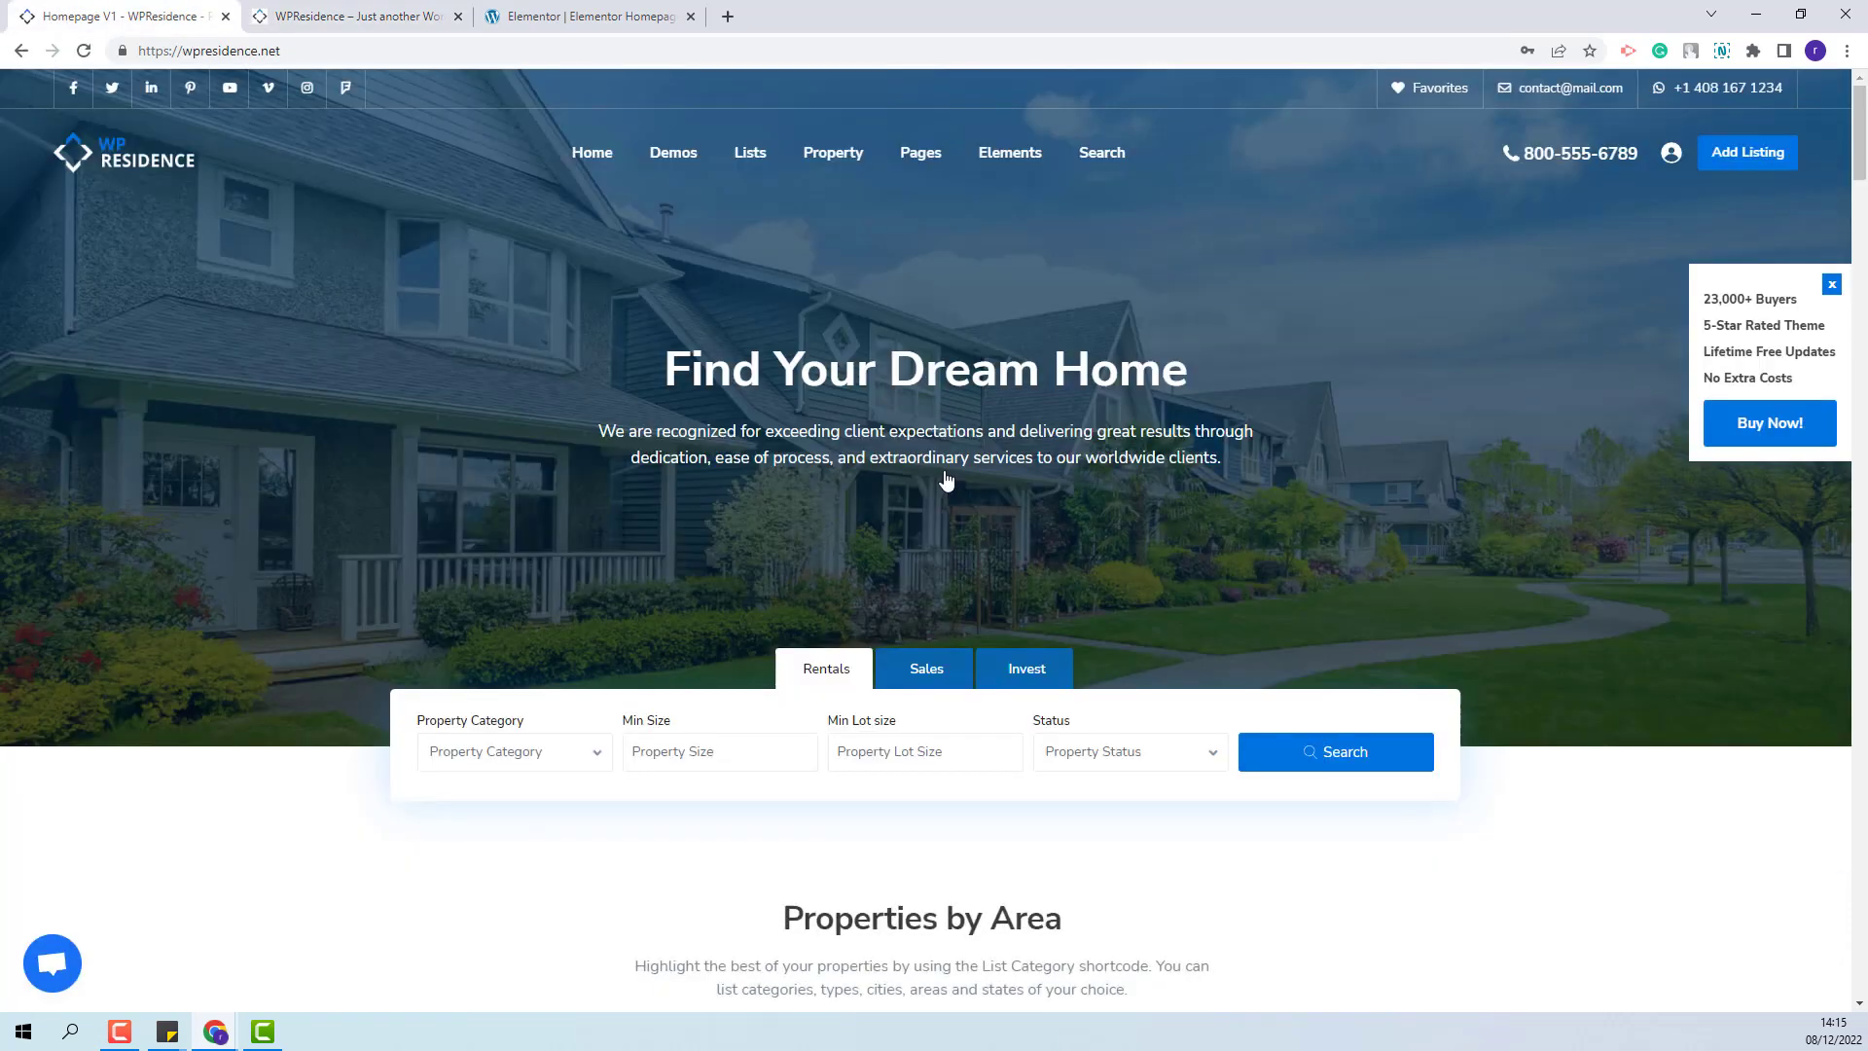